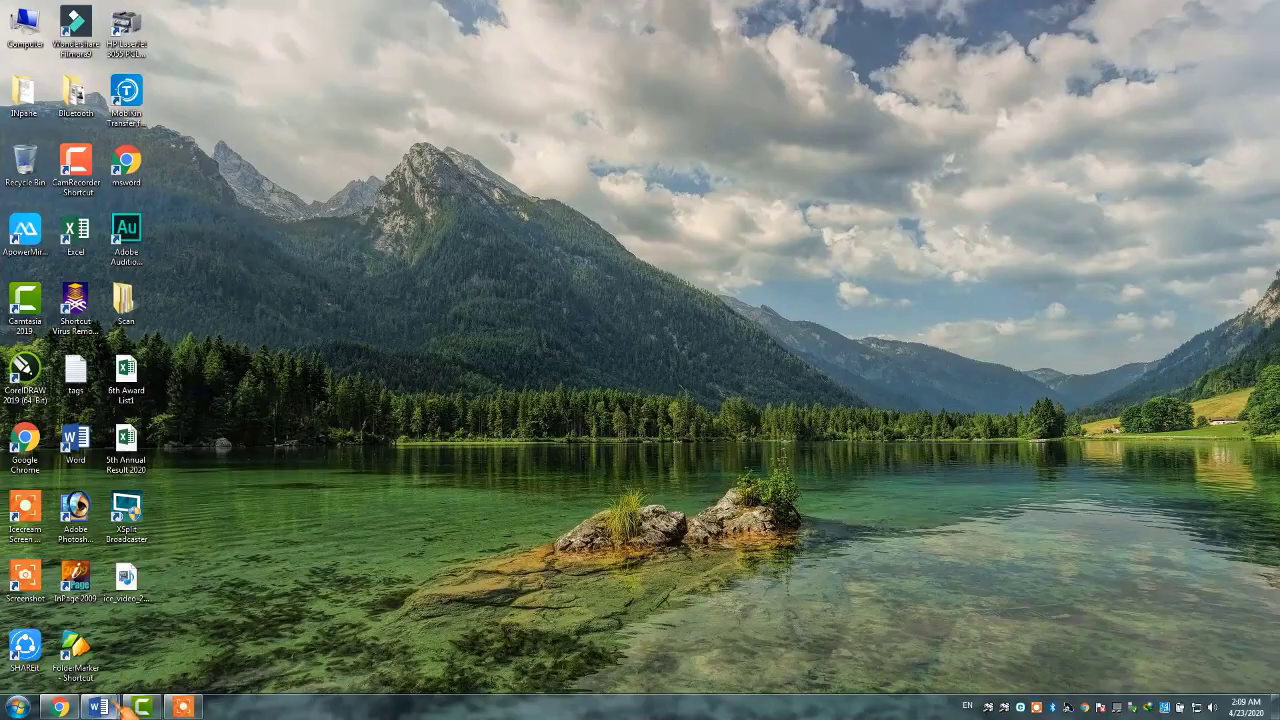
Step: Bring up the blank Word document and display the ruler
left_click(233, 630)
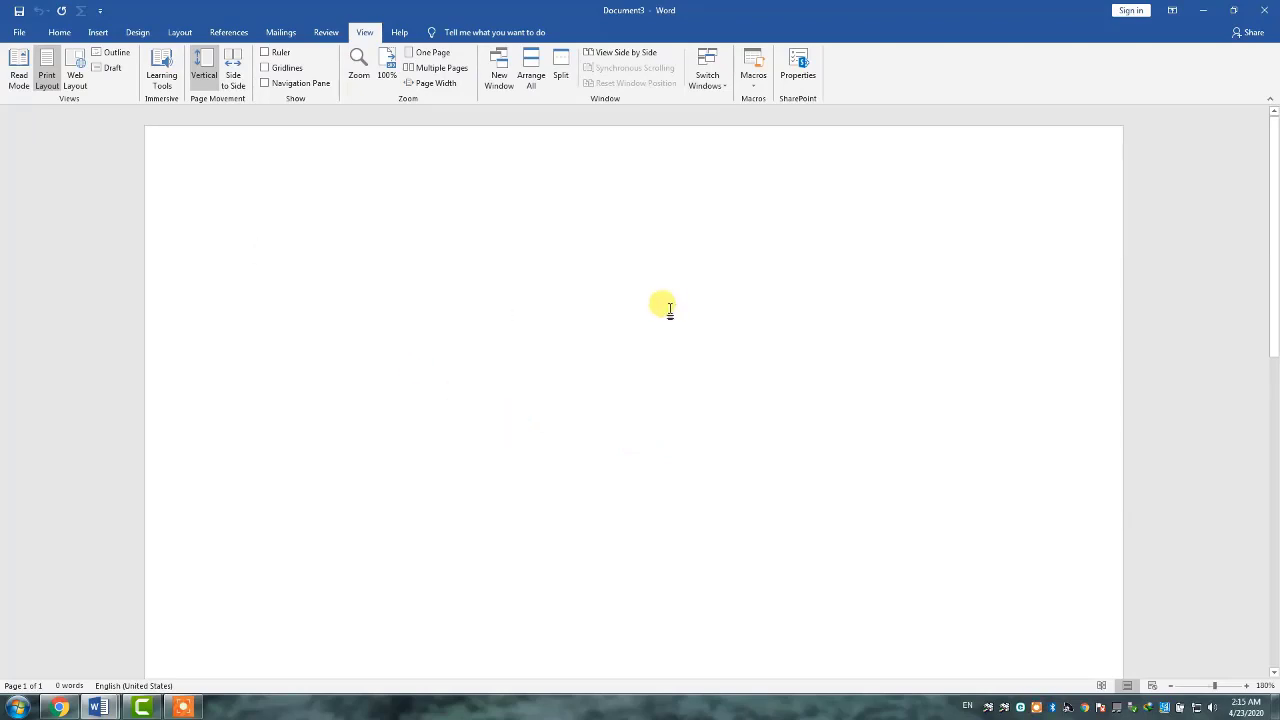
left_click(59, 32)
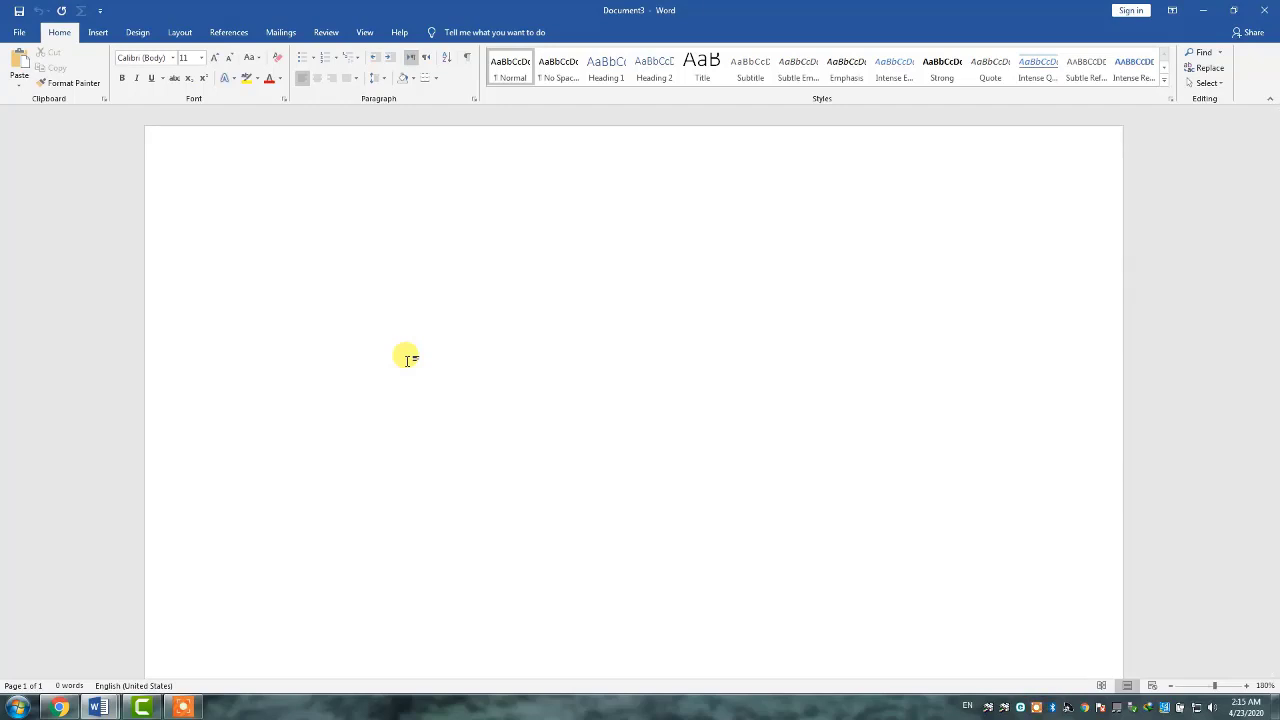
left_click(365, 32)
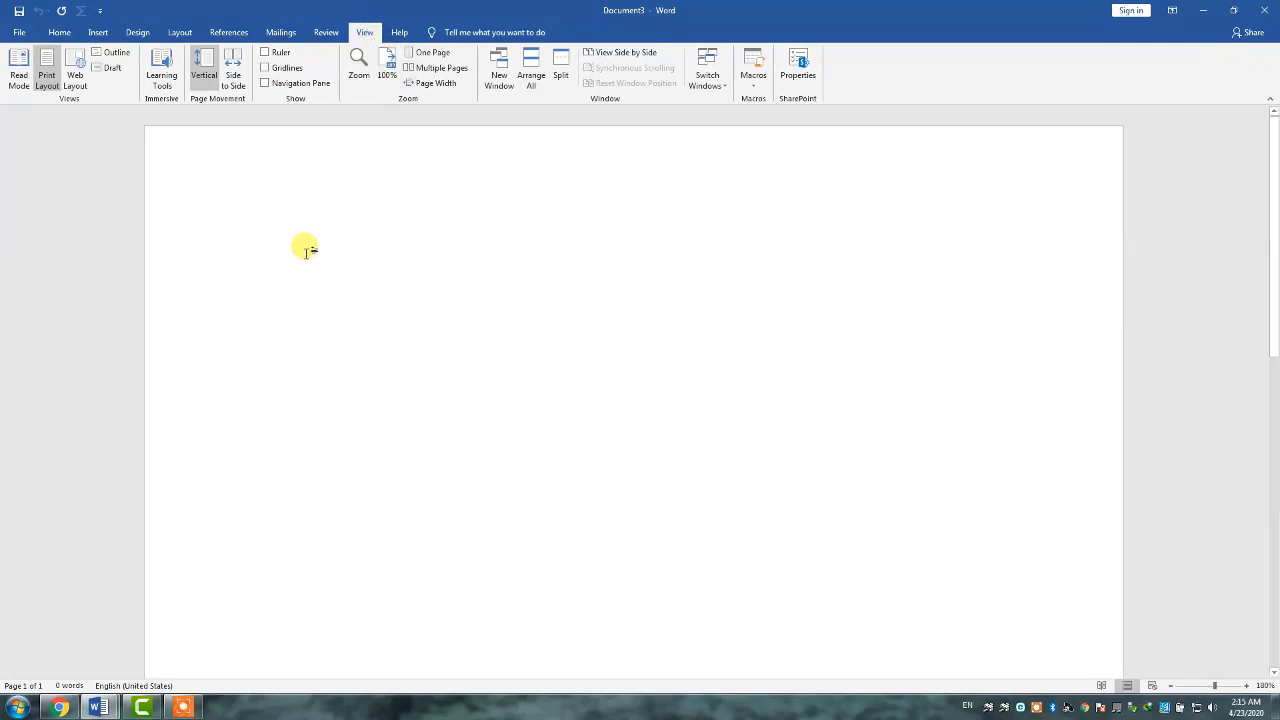
left_click(276, 53)
left_click(347, 315)
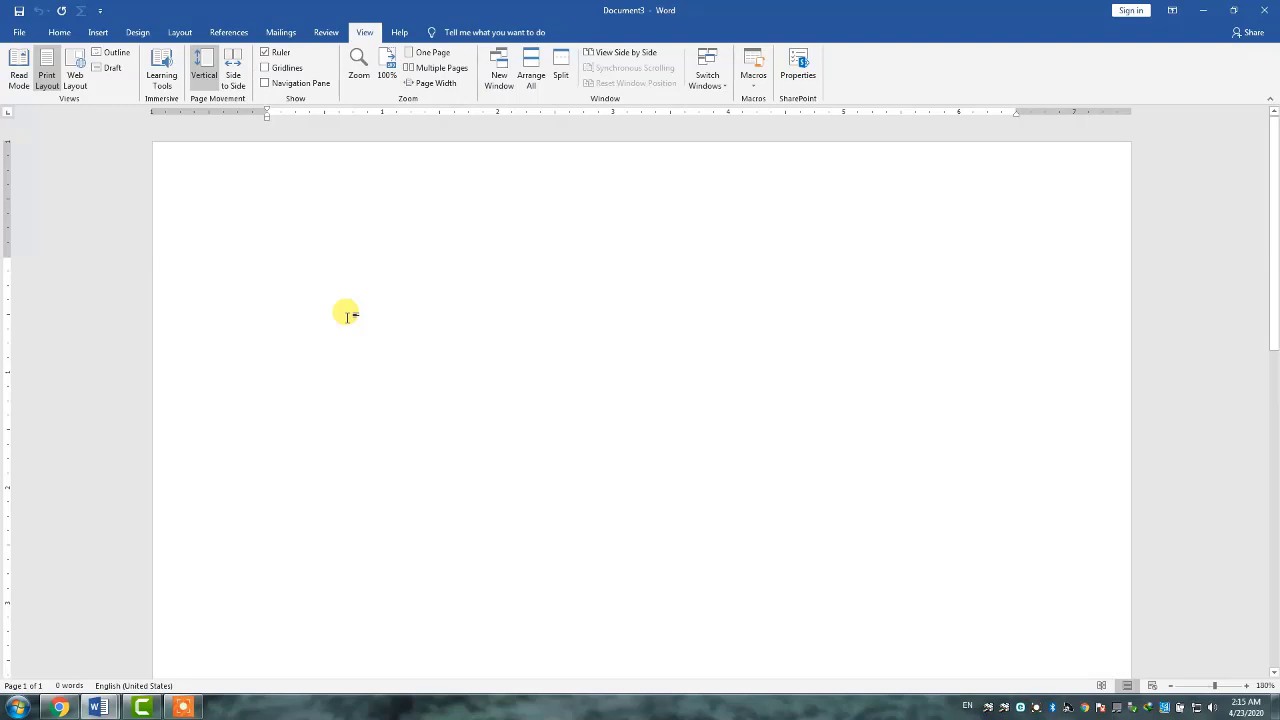
left_click(59, 32)
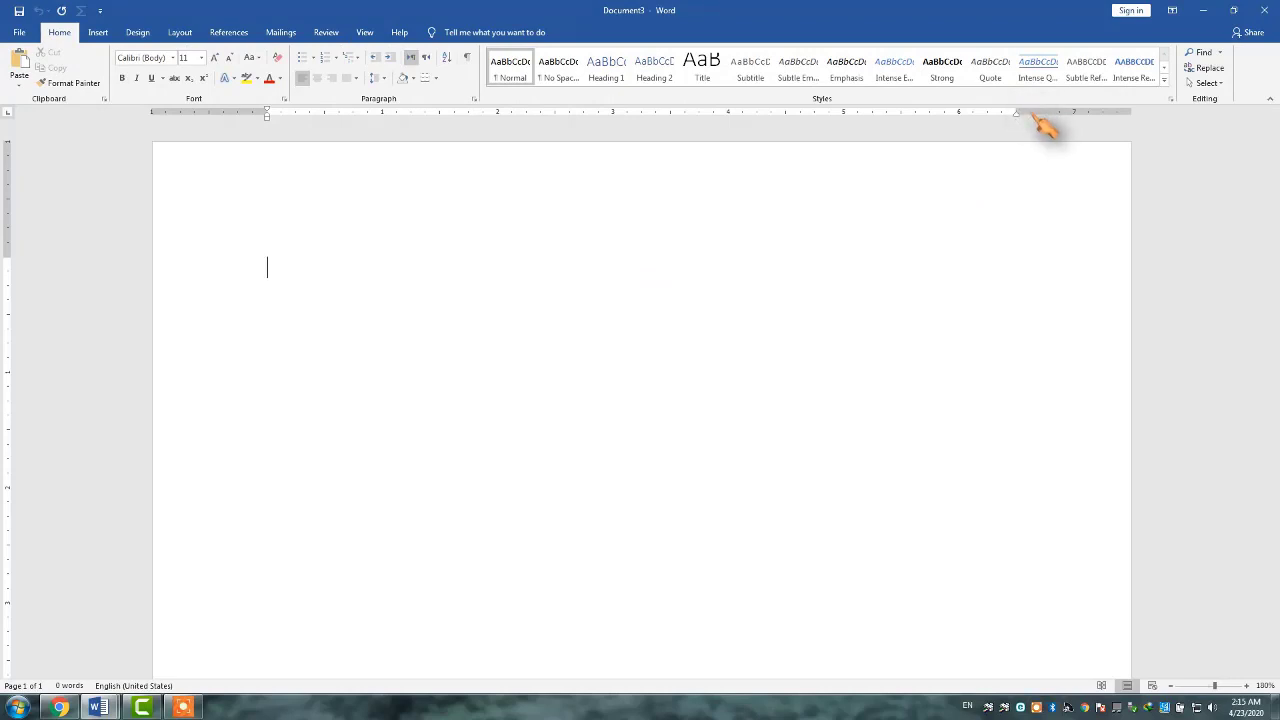
Step: Open the page setup and set the paper size to A4 (8.2 x 11.7 in; 210 x 297 mm)
double_click(1054, 112)
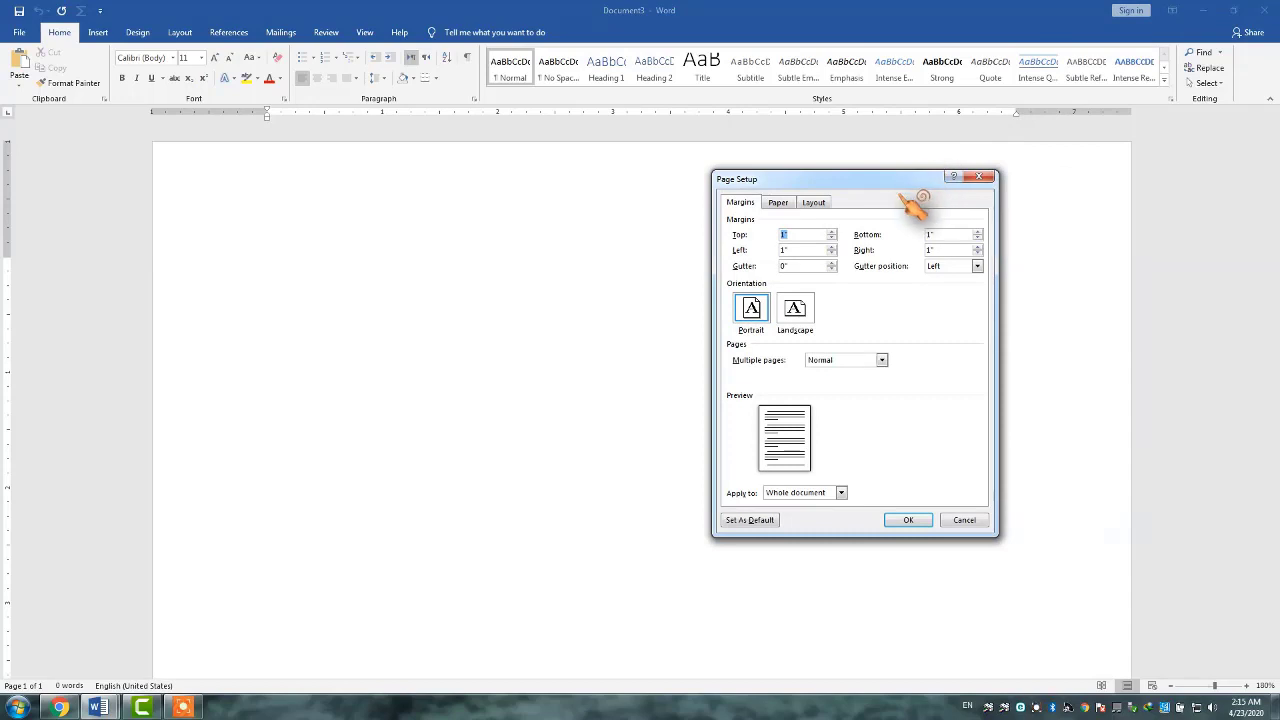
left_click(780, 203)
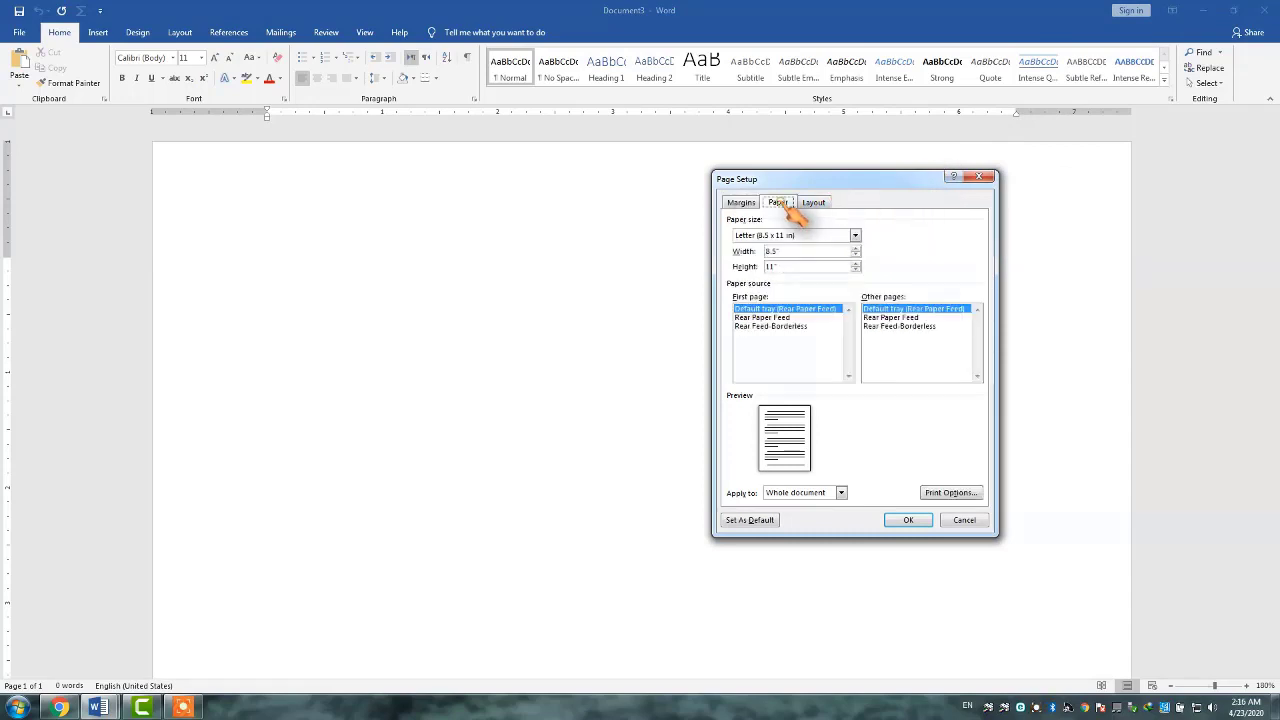
left_click(818, 235)
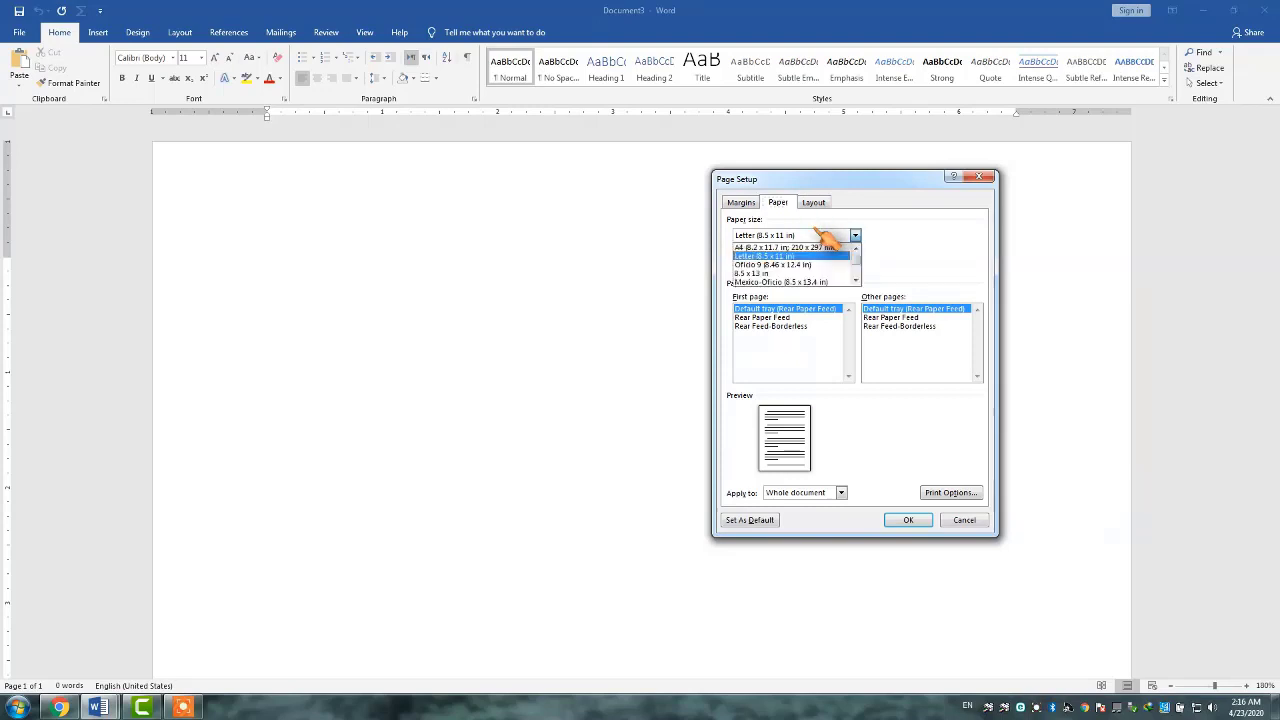
left_click(856, 280)
left_click(856, 280)
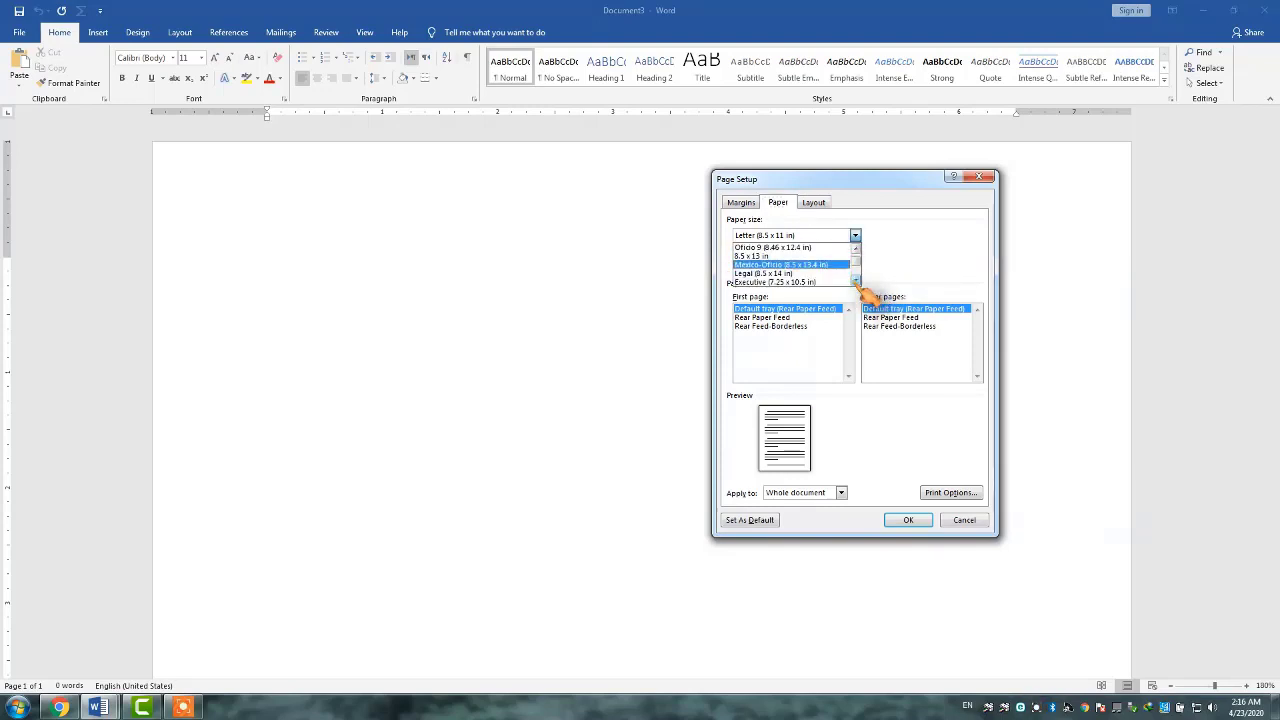
left_click(857, 281)
left_click_drag(857, 266, 857, 250)
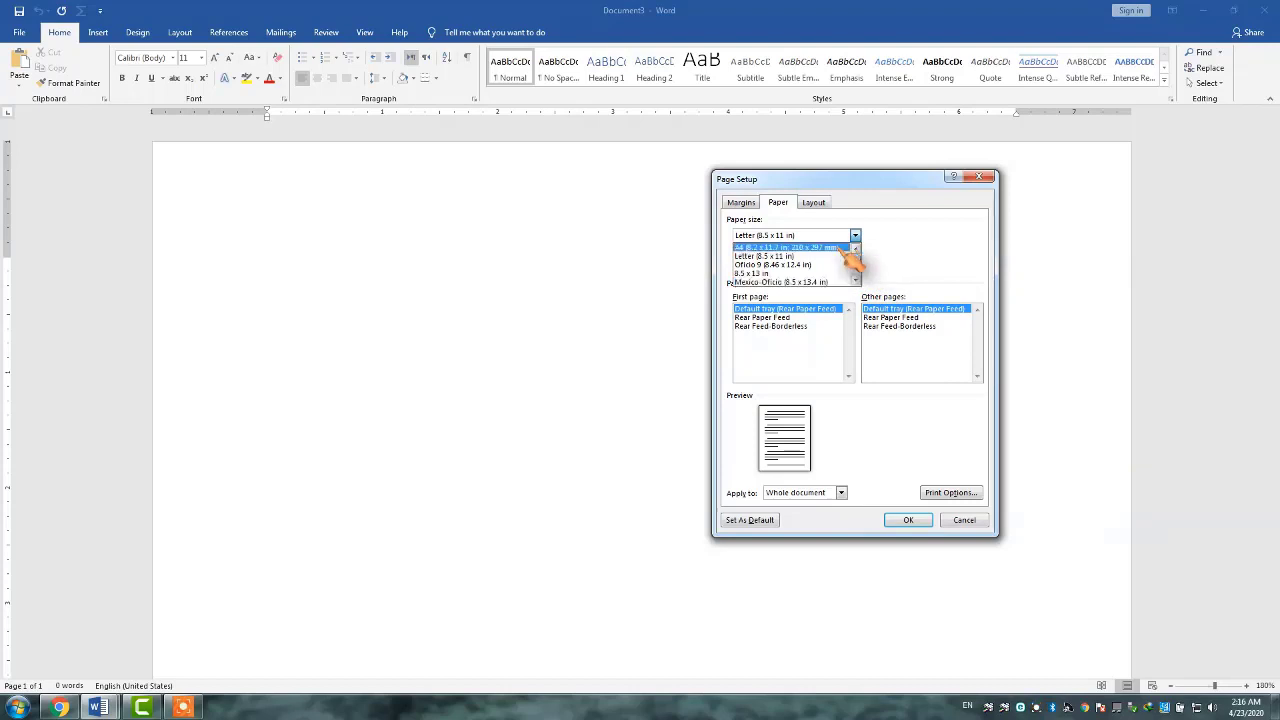
left_click(790, 247)
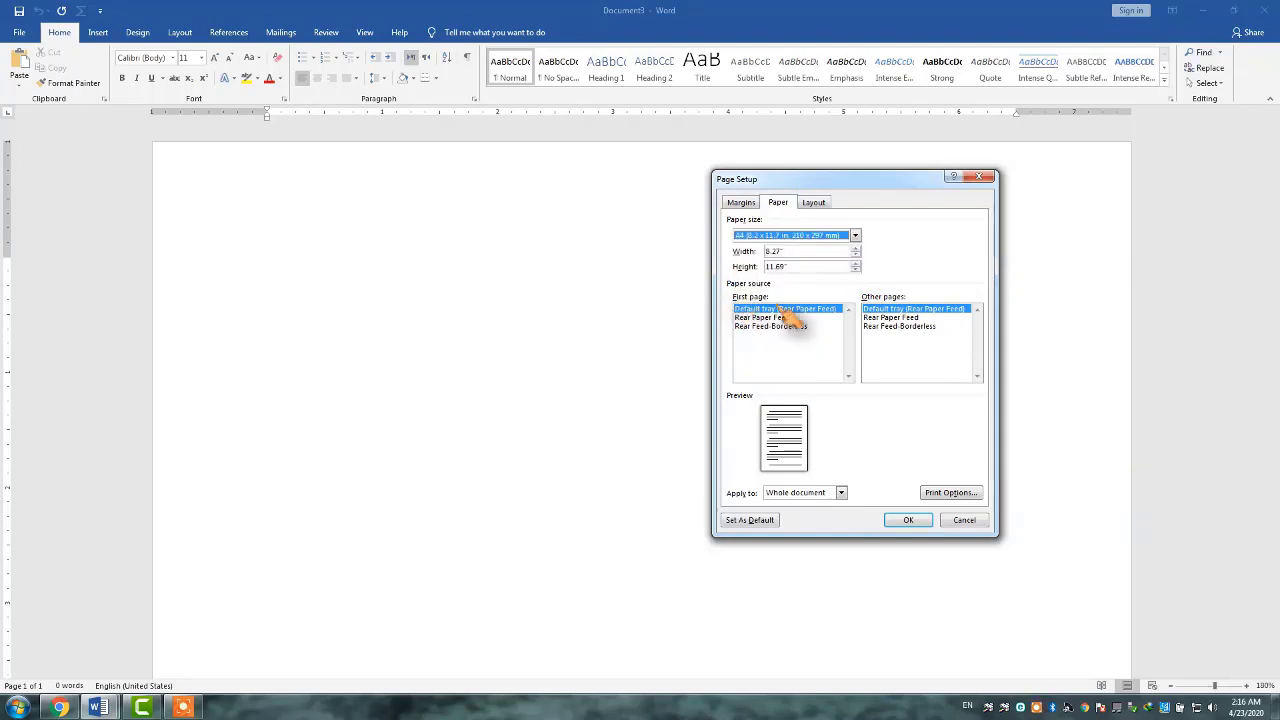
Step: Set the left and right page margins to 0.5"
left_click(742, 203)
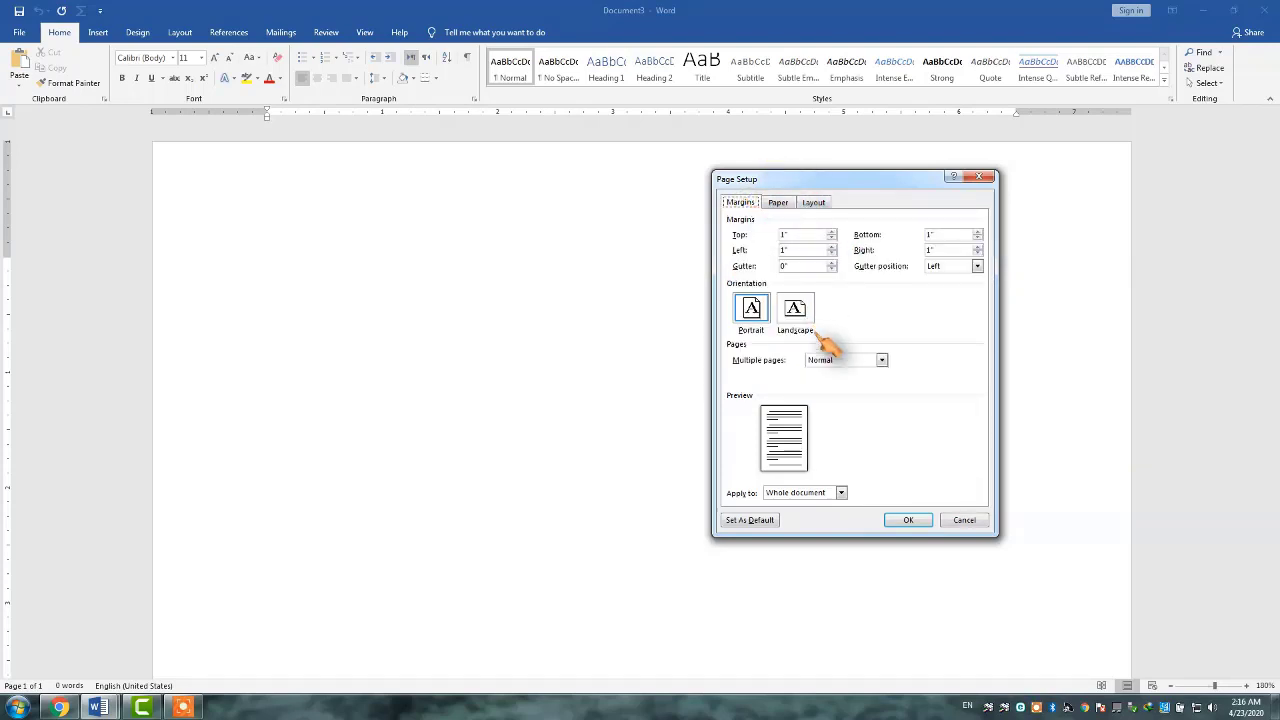
left_click(831, 253)
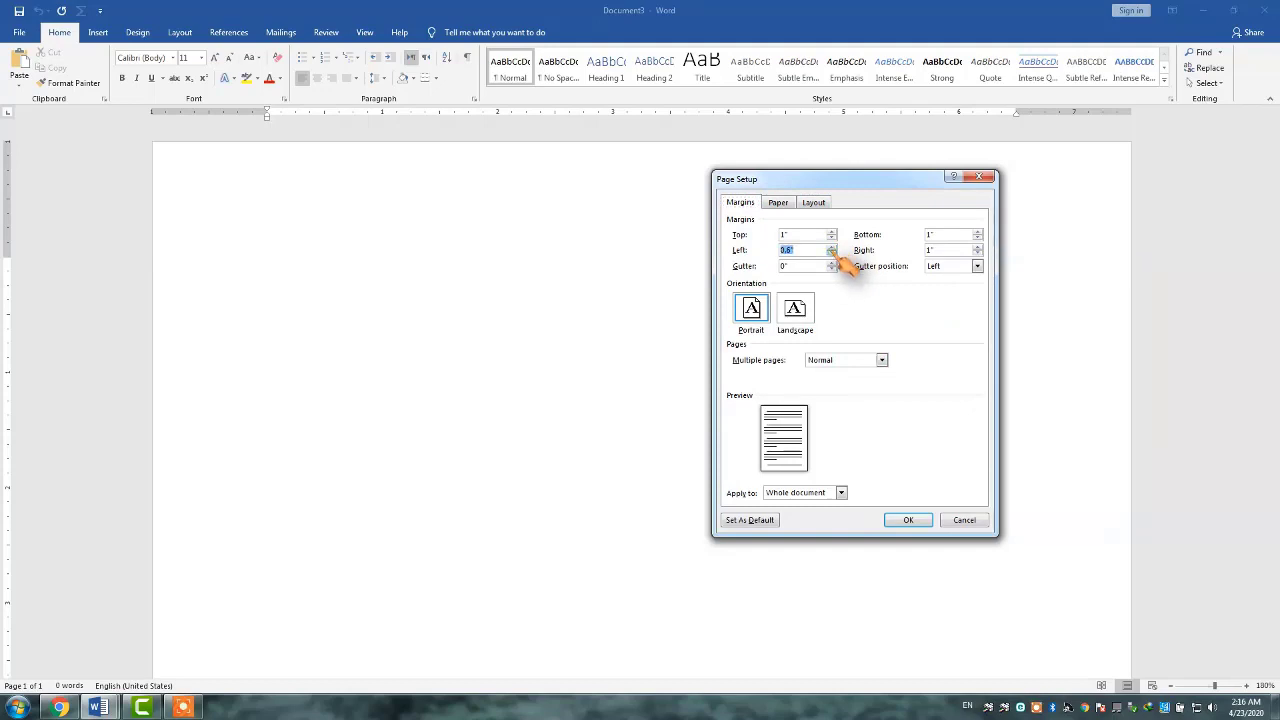
left_click(831, 253)
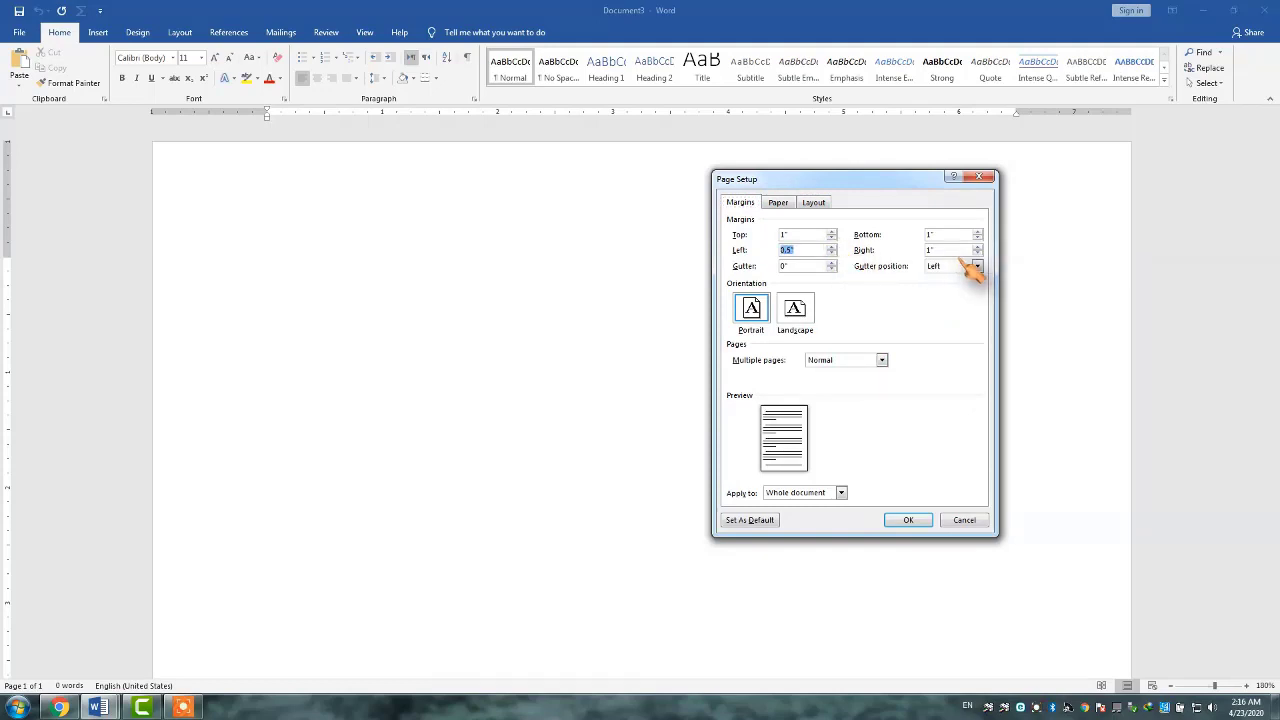
left_click(977, 247)
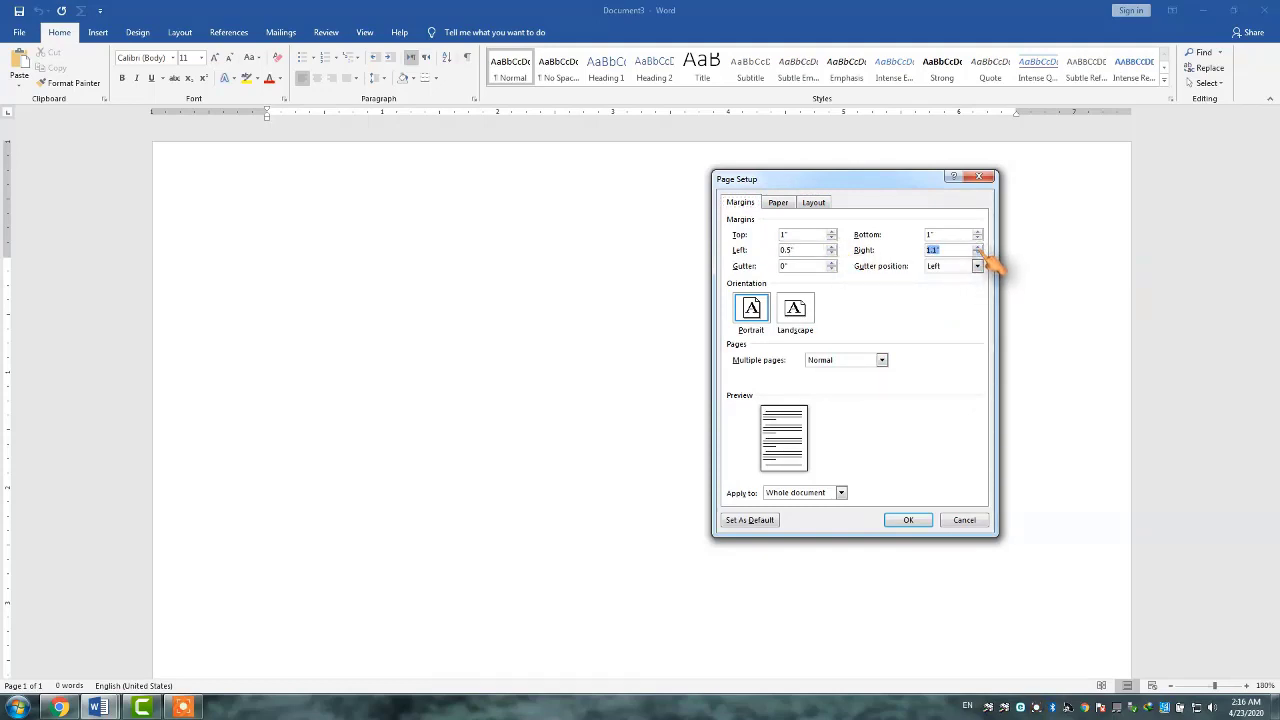
left_click(977, 253)
left_click(977, 253)
left_click(977, 253)
left_click(977, 253)
left_click(977, 253)
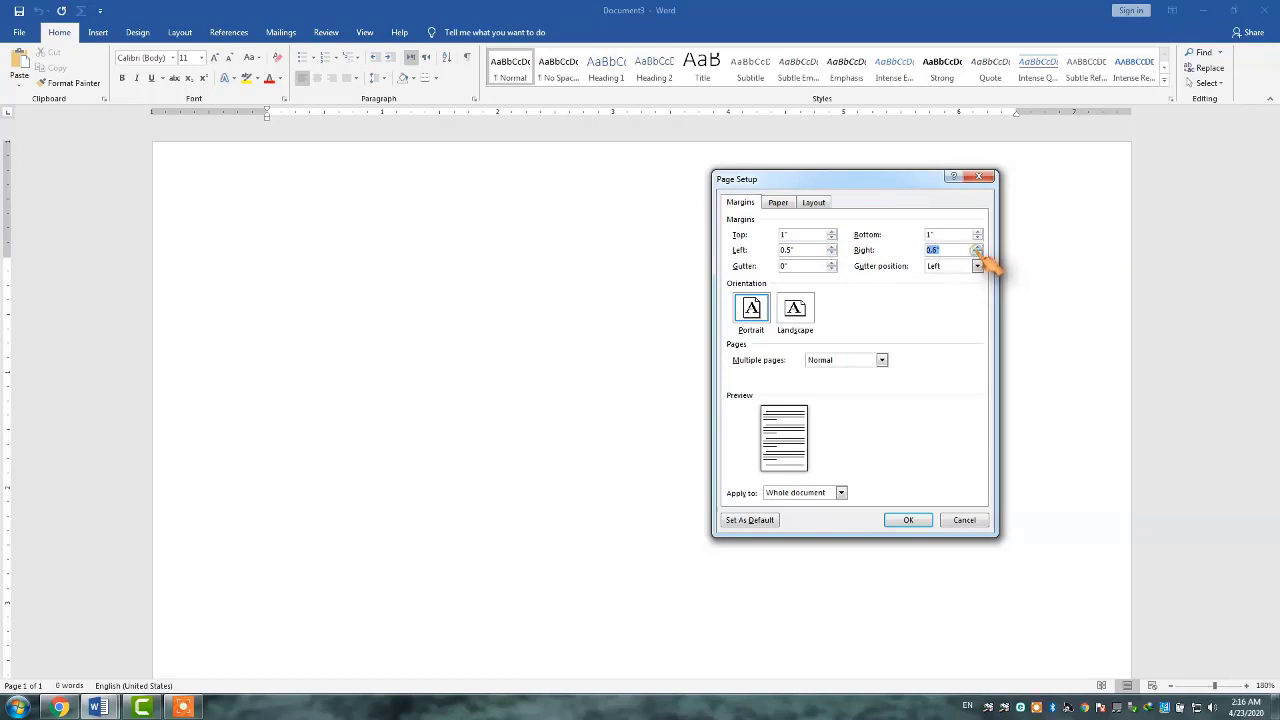
left_click(977, 253)
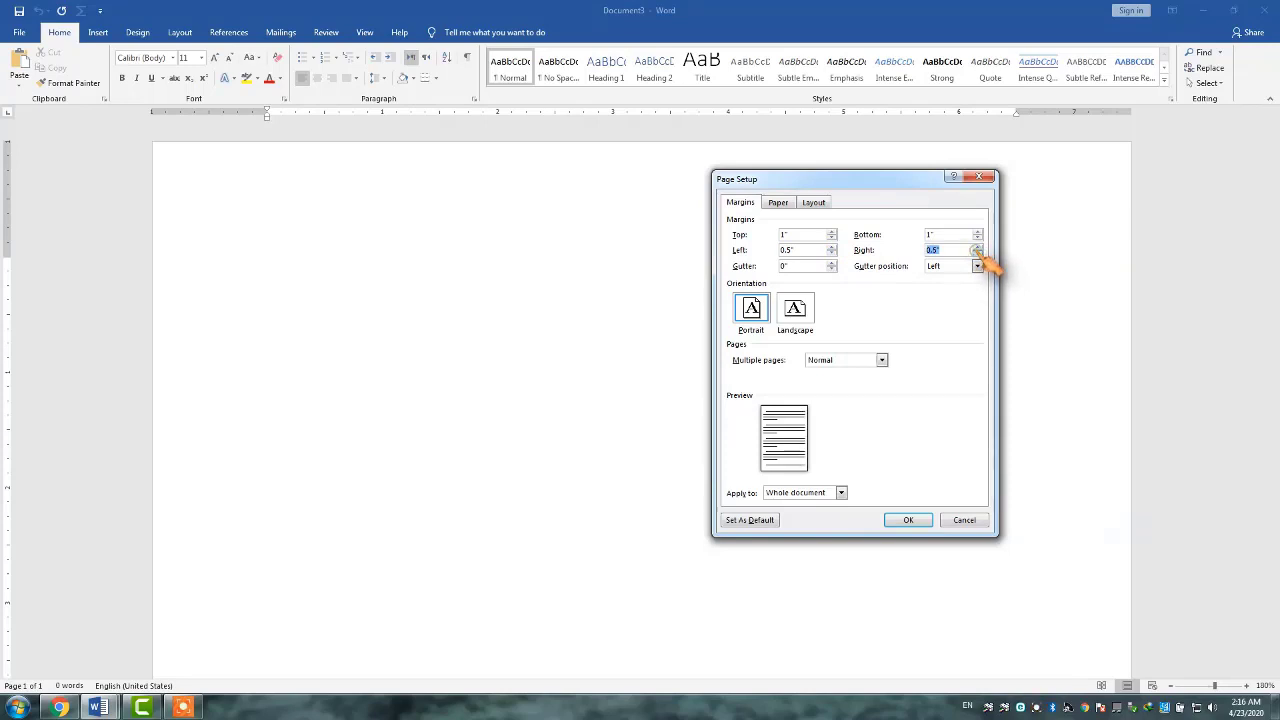
Step: Set the top and bottom page margins to 0.5" and apply the page setup to the whole document
left_click(831, 238)
left_click(831, 238)
left_click(831, 238)
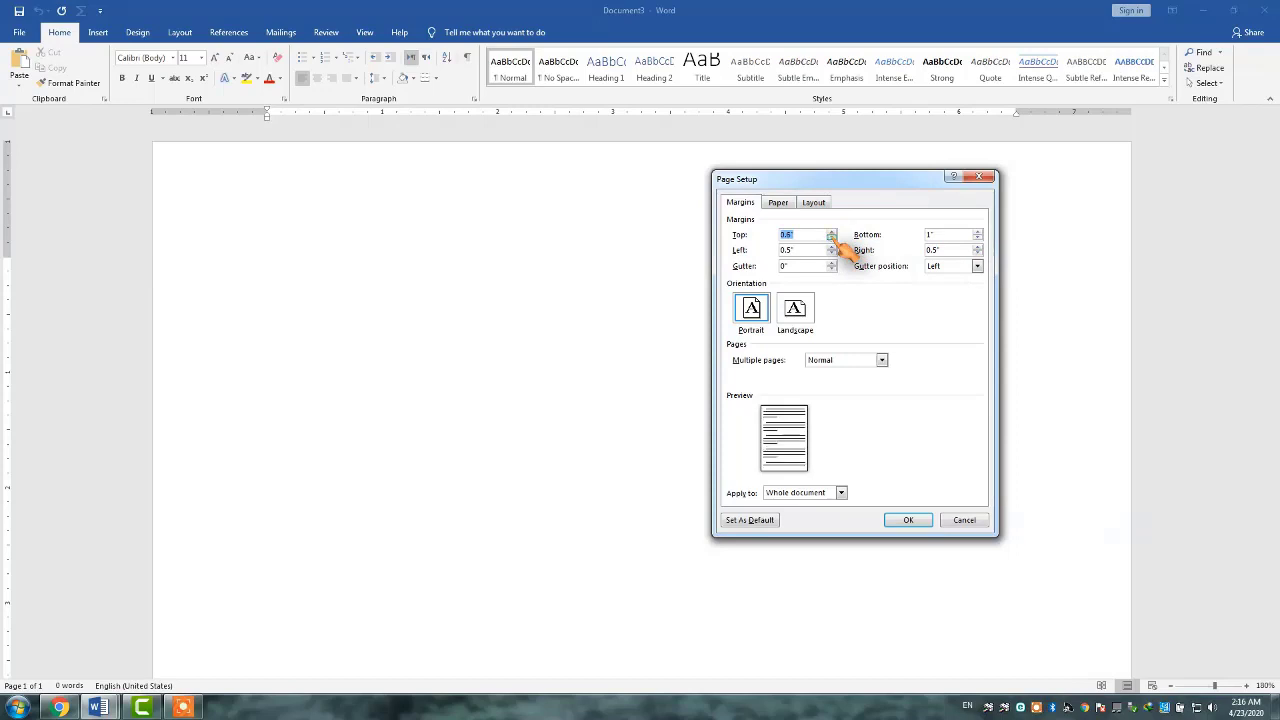
left_click(831, 238)
left_click(831, 238)
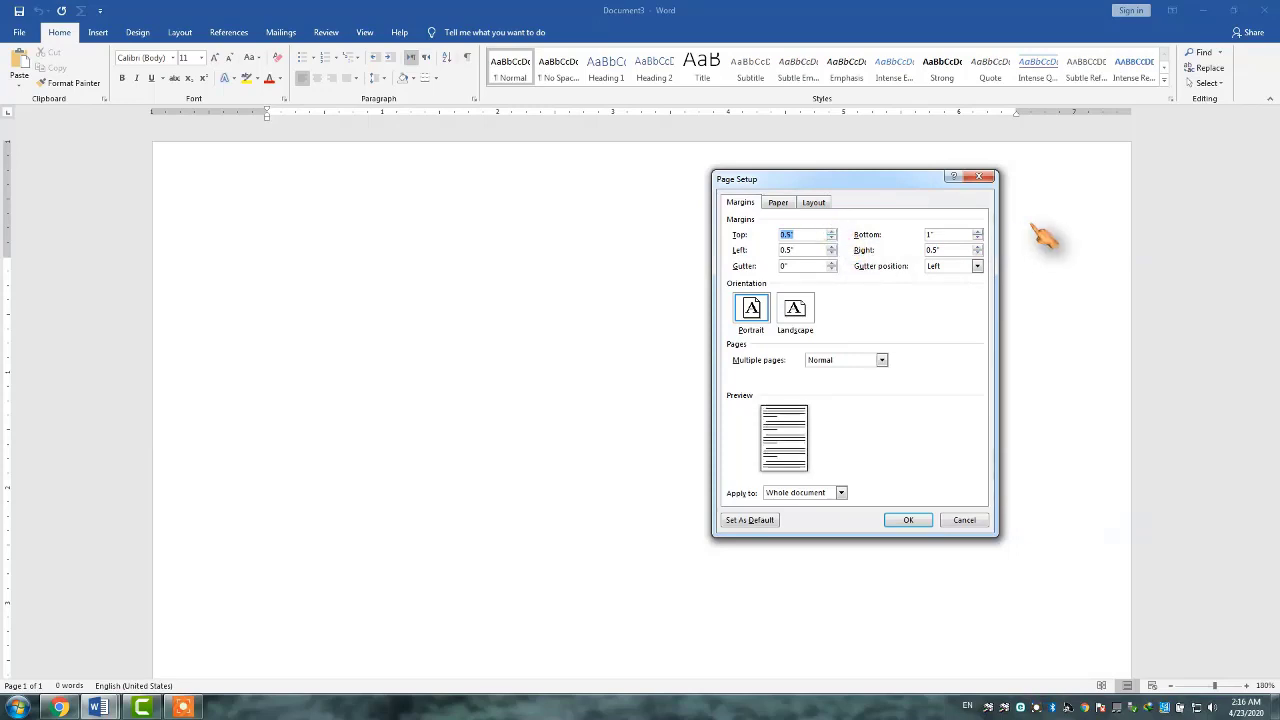
left_click(978, 239)
left_click(977, 239)
left_click(977, 239)
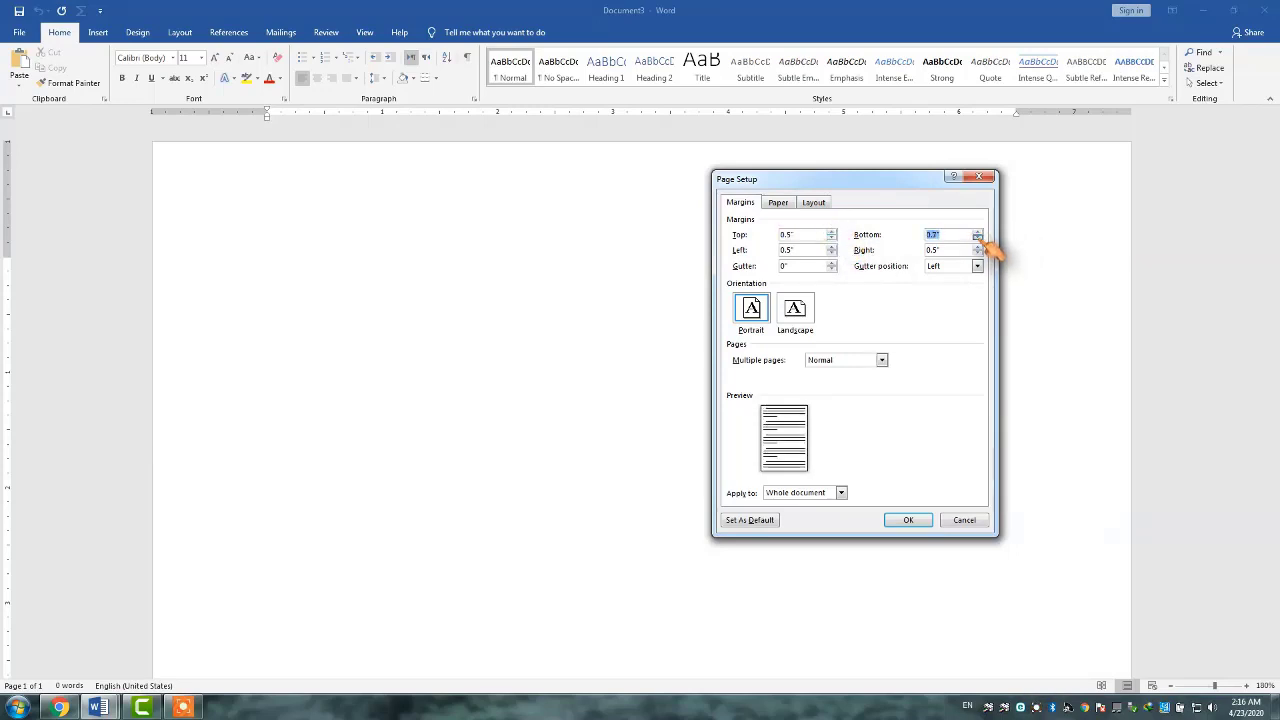
left_click(977, 239)
left_click(977, 239)
left_click(977, 239)
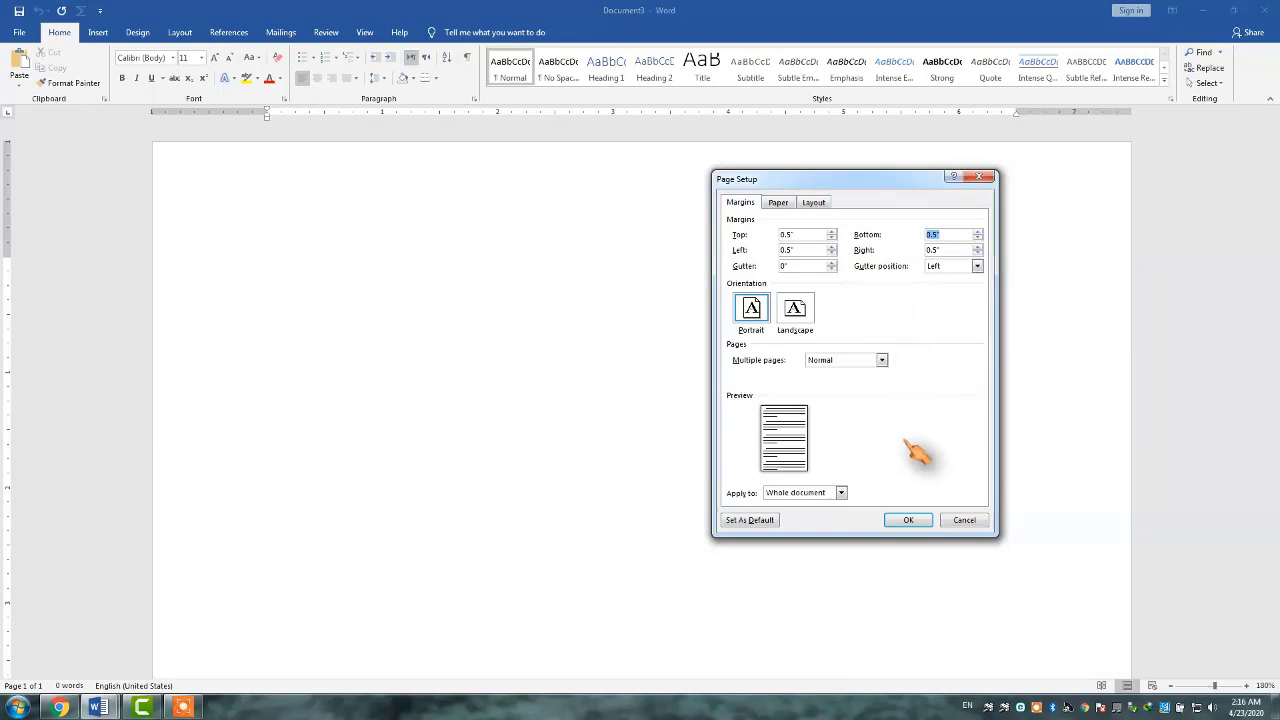
left_click(907, 520)
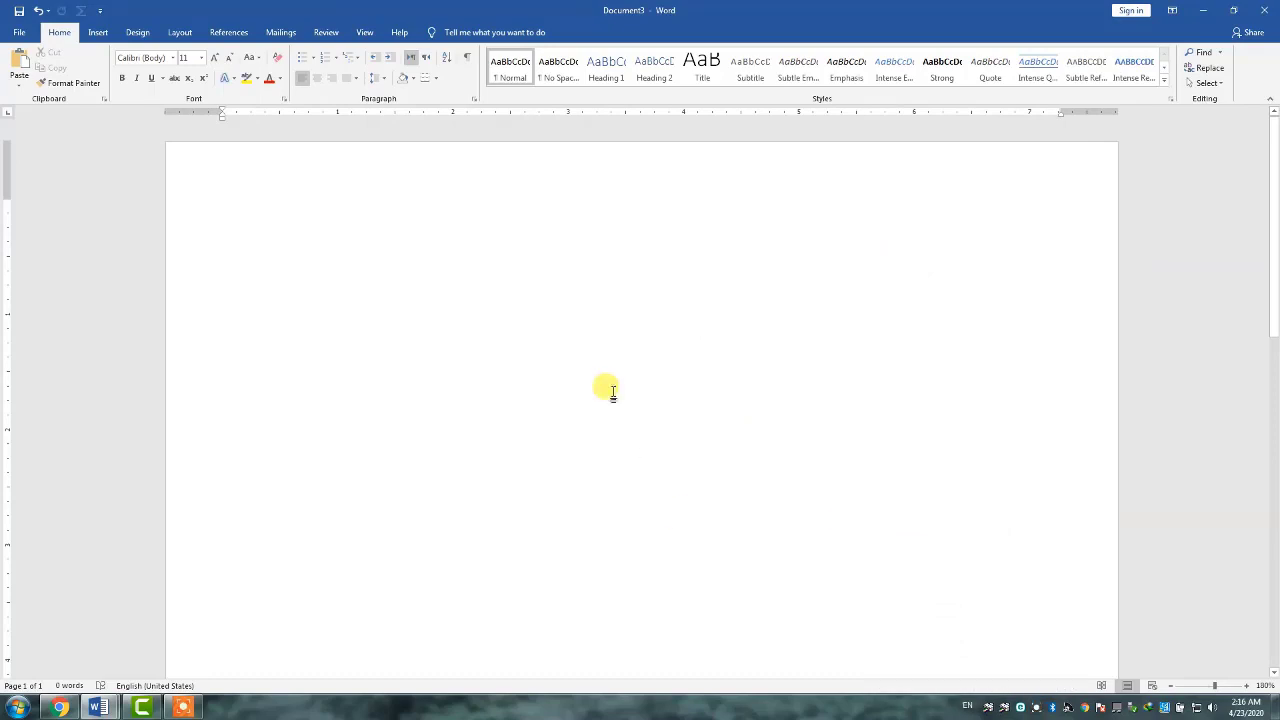
Step: Set the top page margin to 0.2", reduce the bottom margin as well, and apply the page setup
double_click(8, 198)
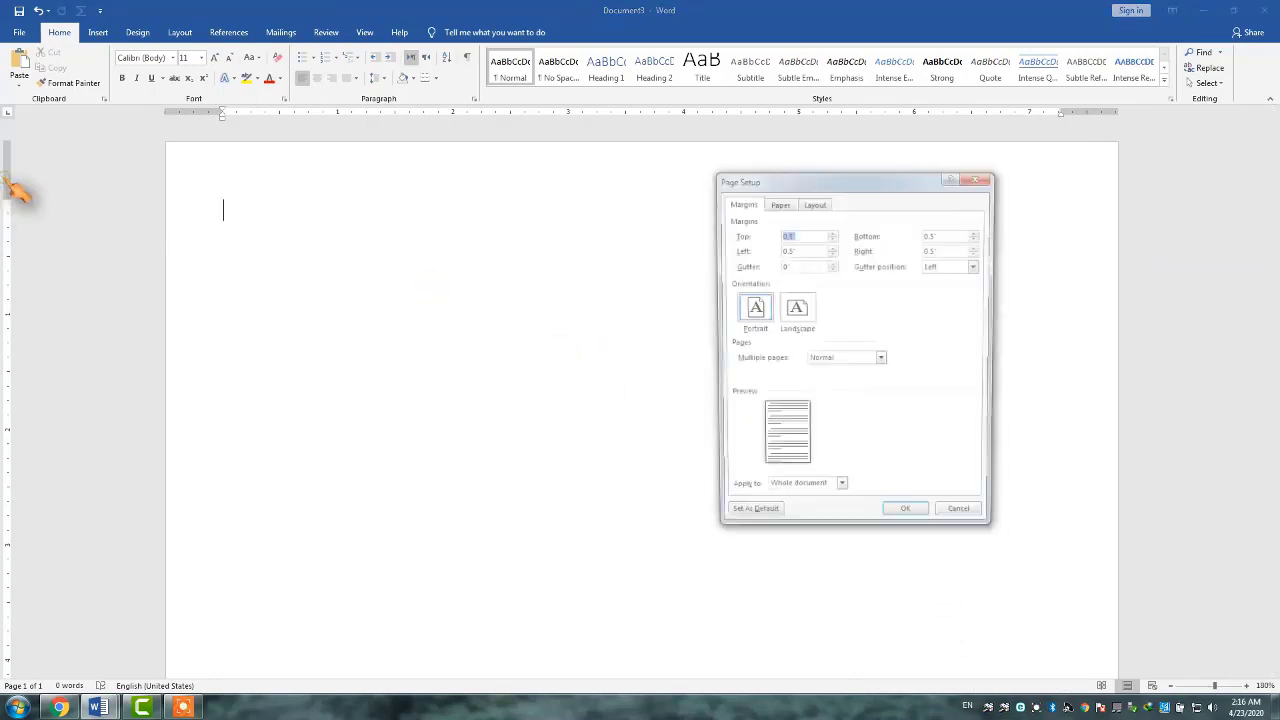
left_click(832, 238)
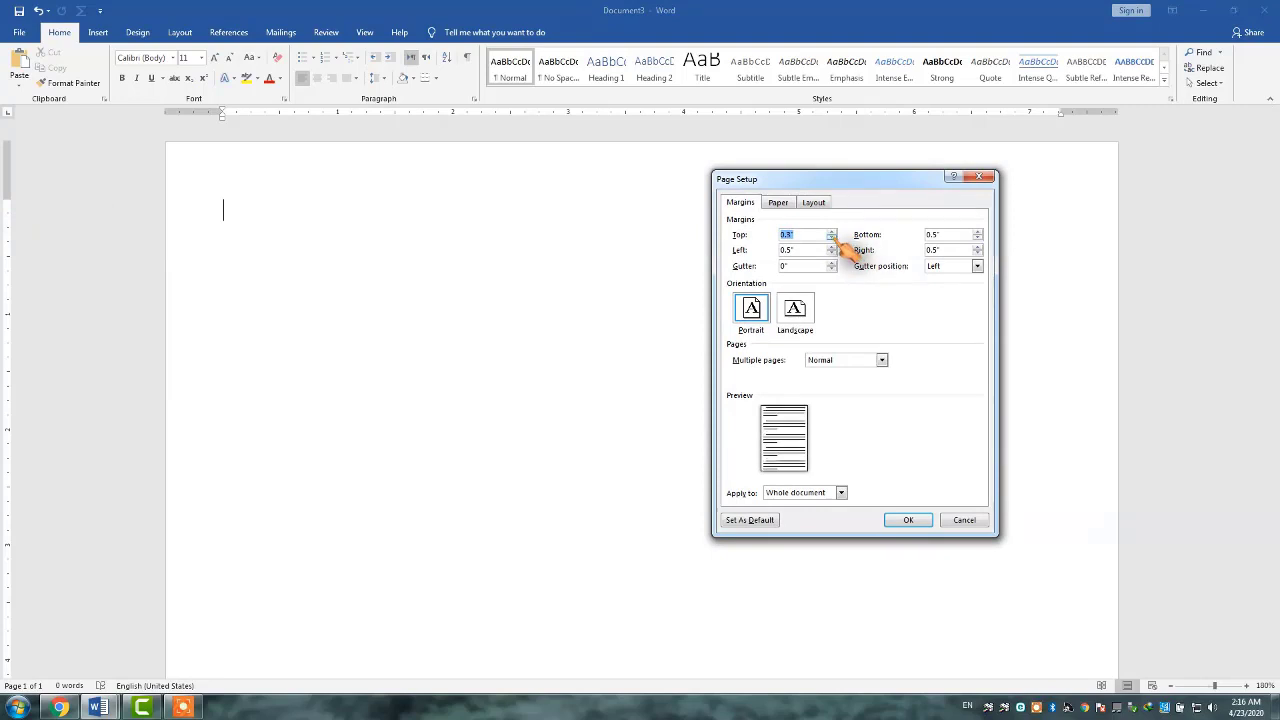
left_click(832, 238)
left_click(832, 238)
left_click(978, 238)
left_click(978, 238)
left_click(978, 238)
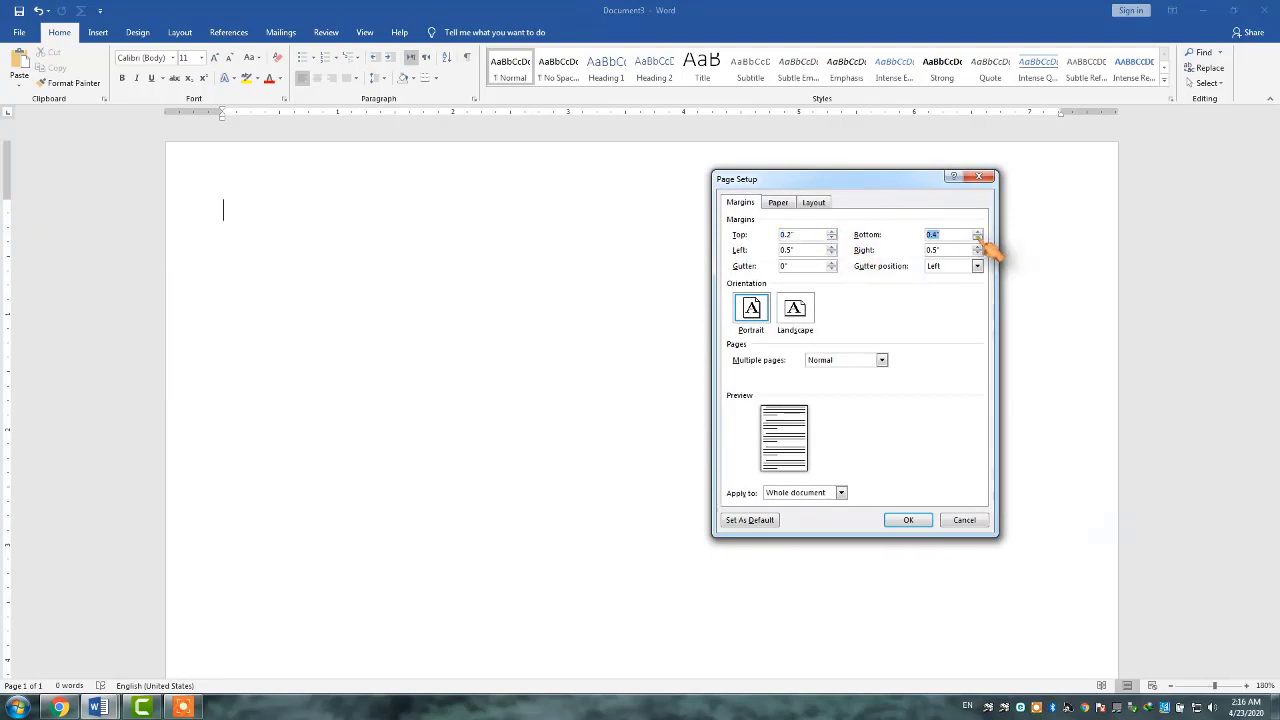
left_click(910, 520)
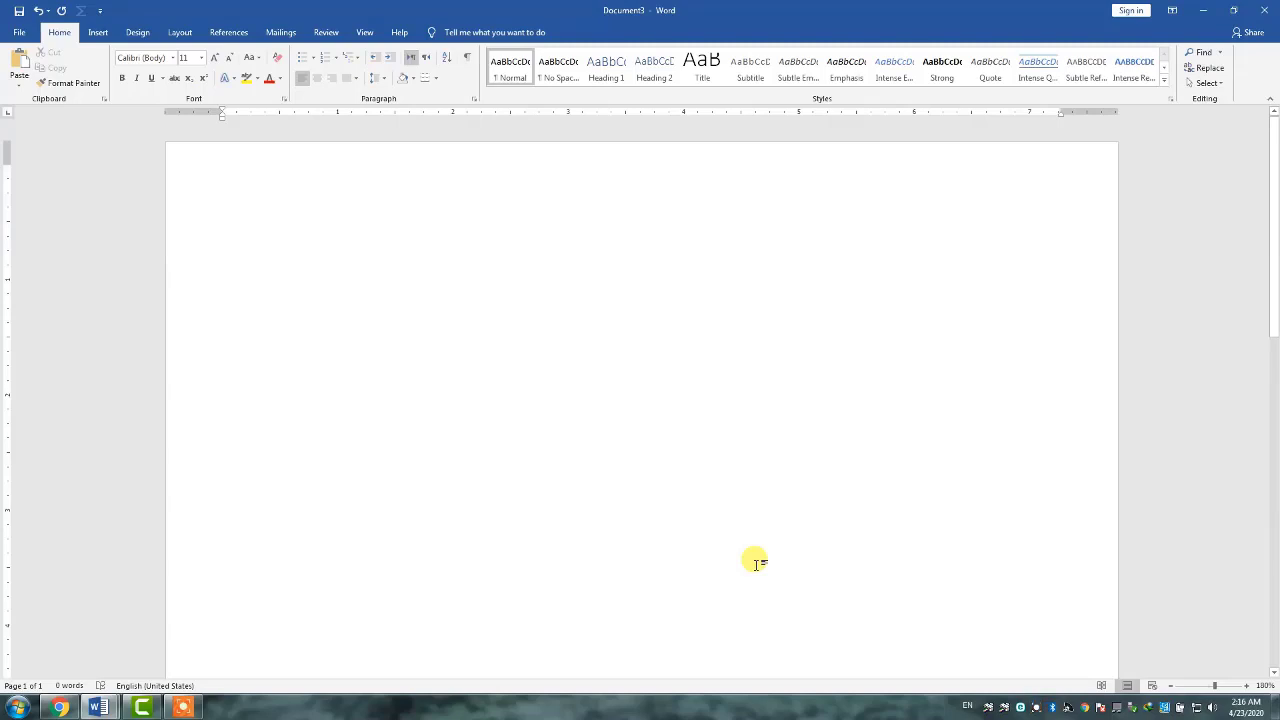
Step: Enter three short lines of random English test text and delete the entire content
type("ksdnk;shh;gs")
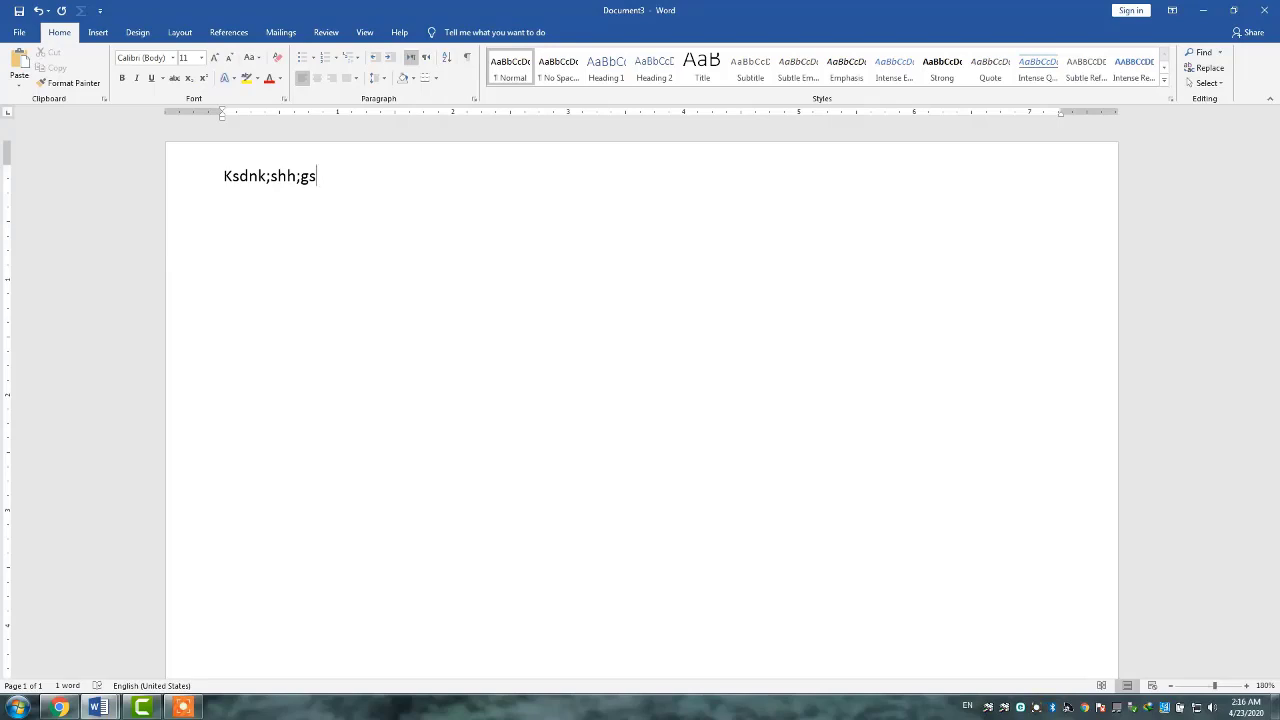
type("nvnsdnvs;n")
key("Return")
type("dknslkngn")
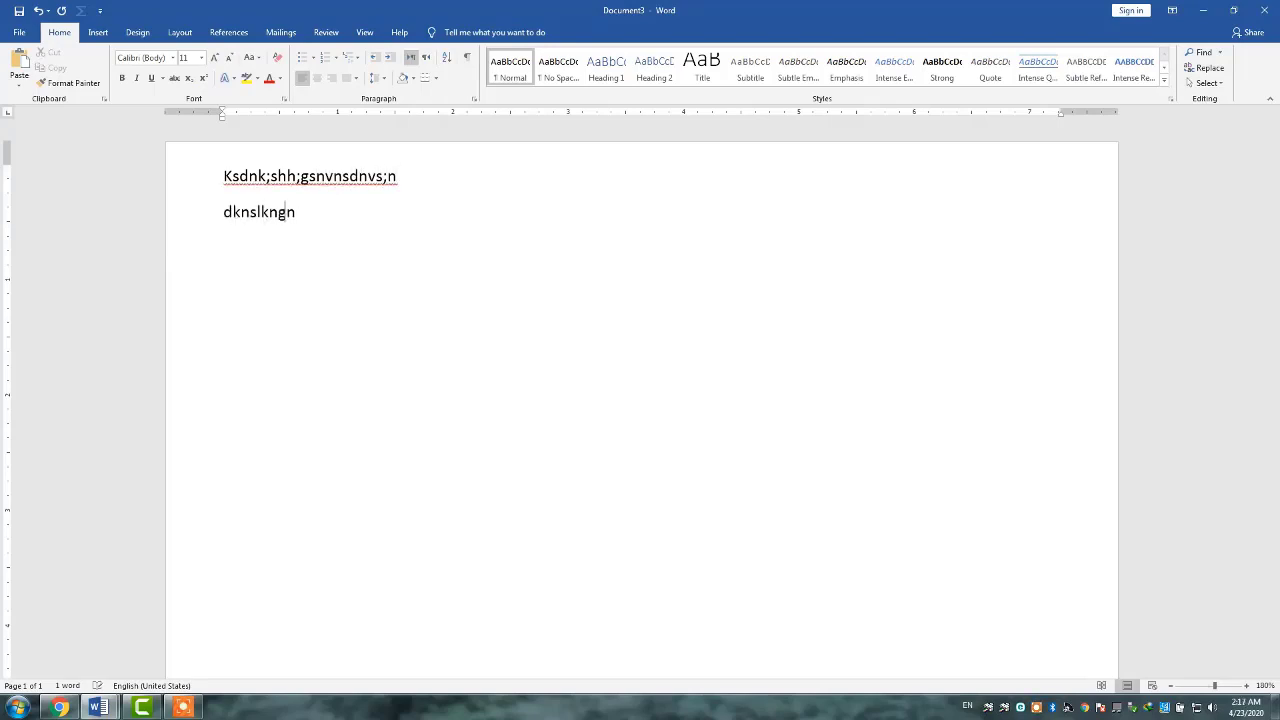
type("s")
key("Return")
type("sdfnsl")
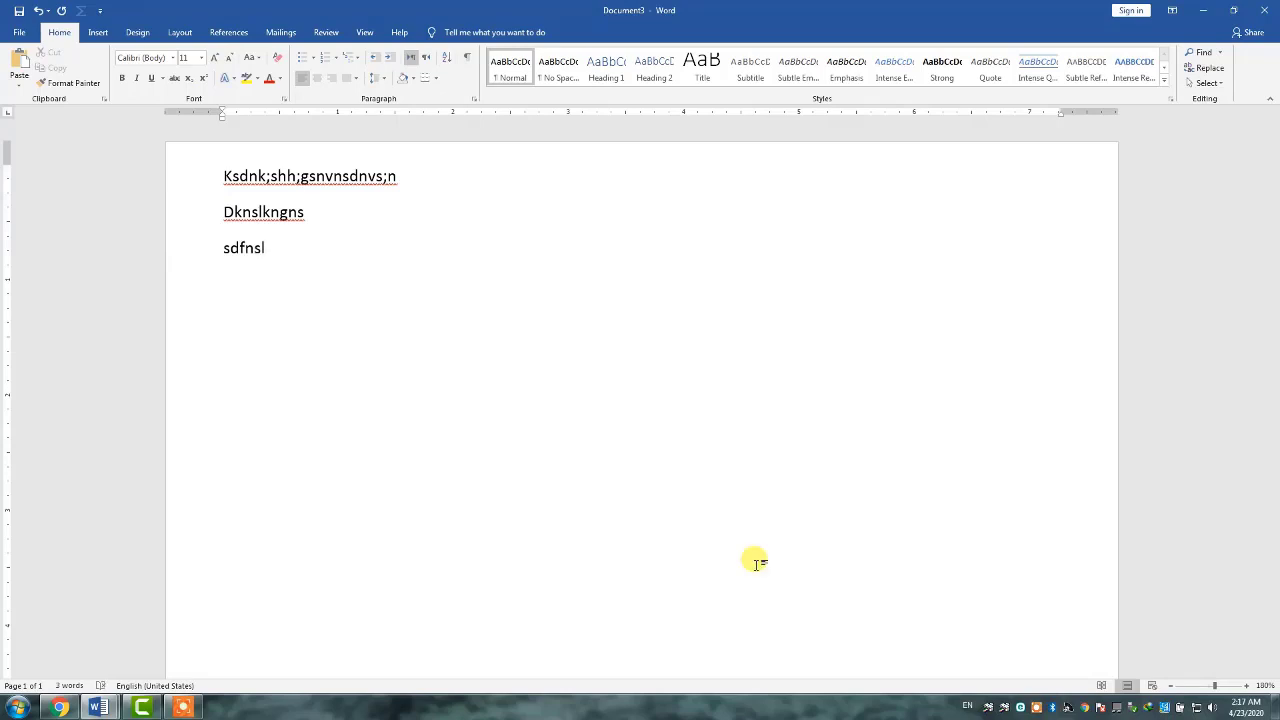
key("ctrl+a")
key("Delete")
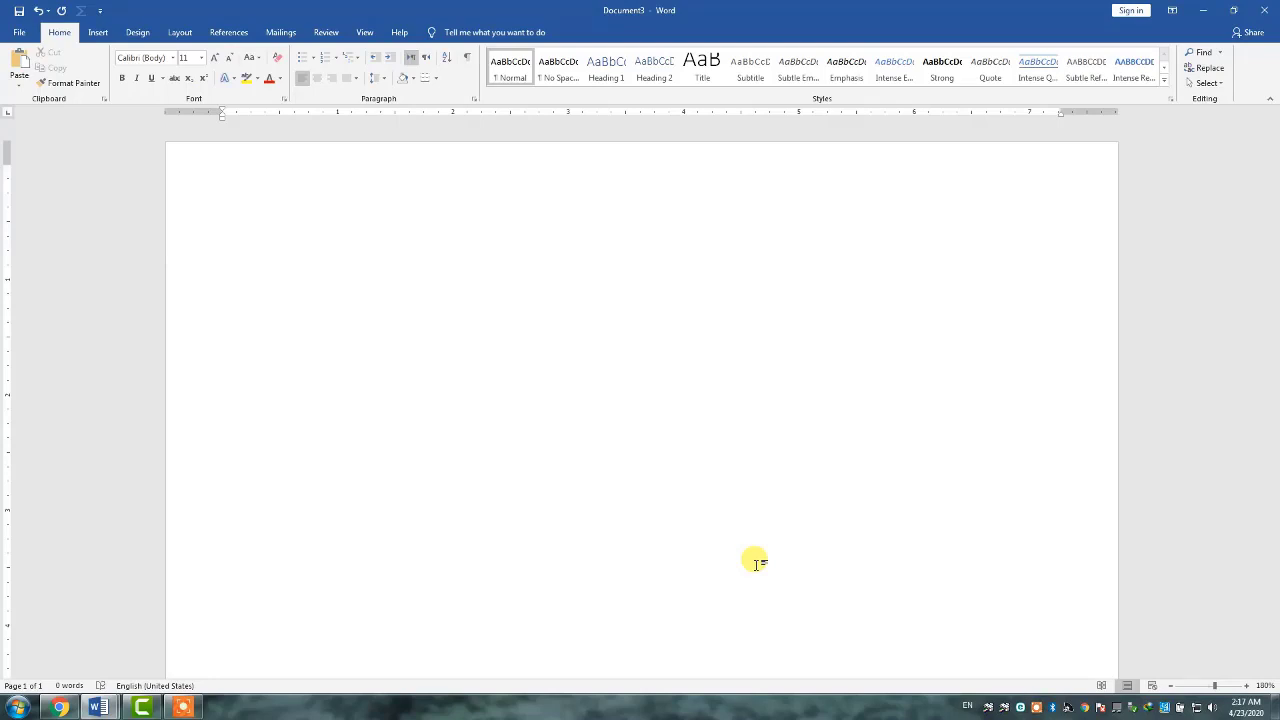
Step: Enter the test line "hfishighsphshhhgdshgsghsghshgs" and select the whole document content
type("hfishighsph")
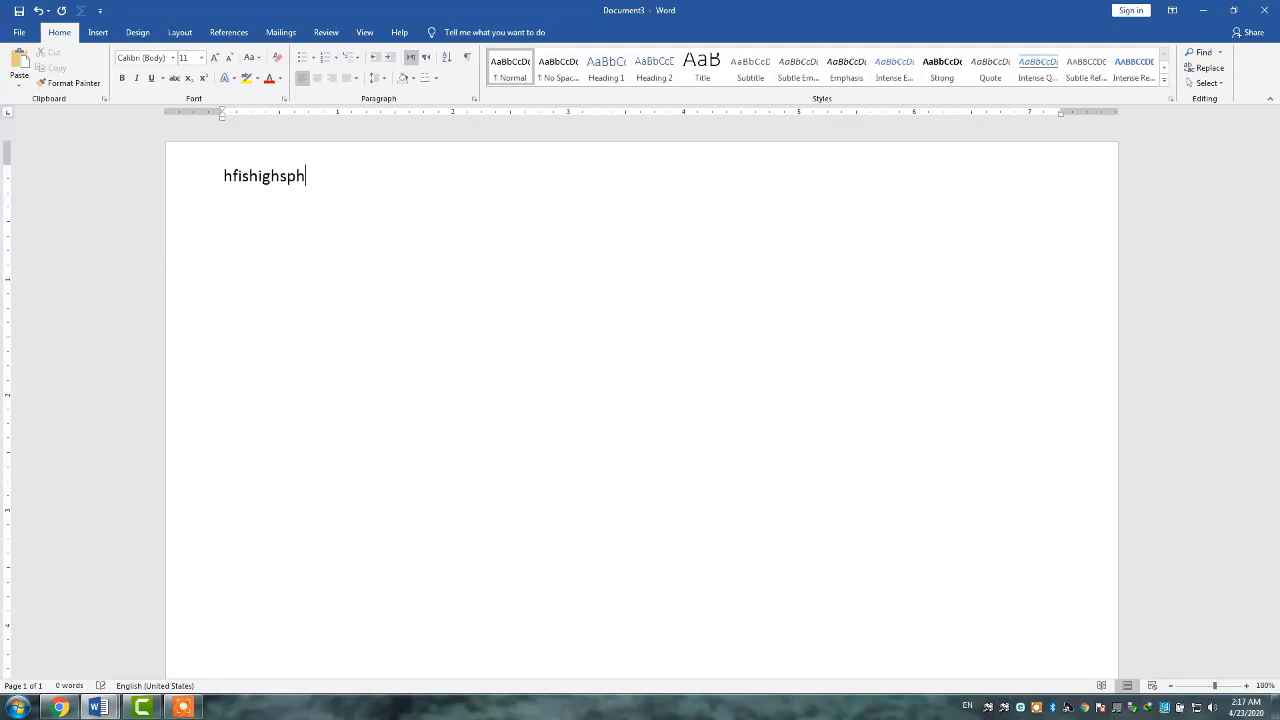
type("shhhgdshgsghsghshgs")
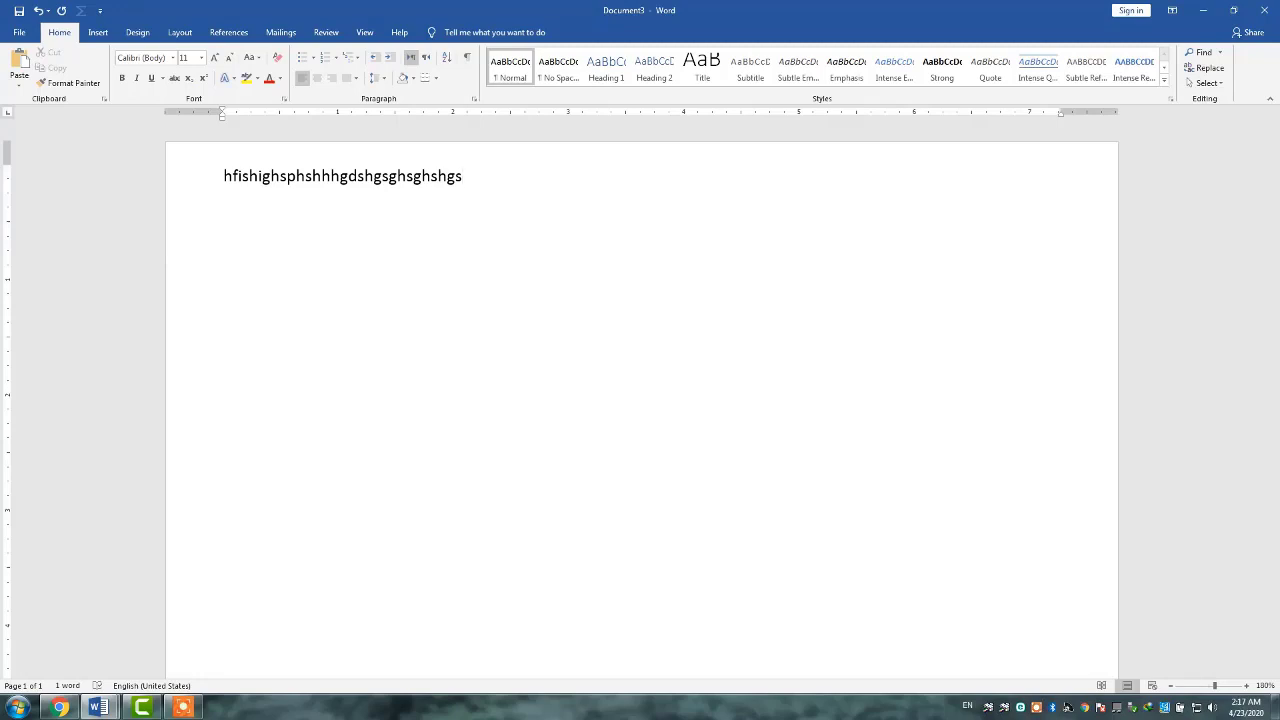
key("ctrl+a")
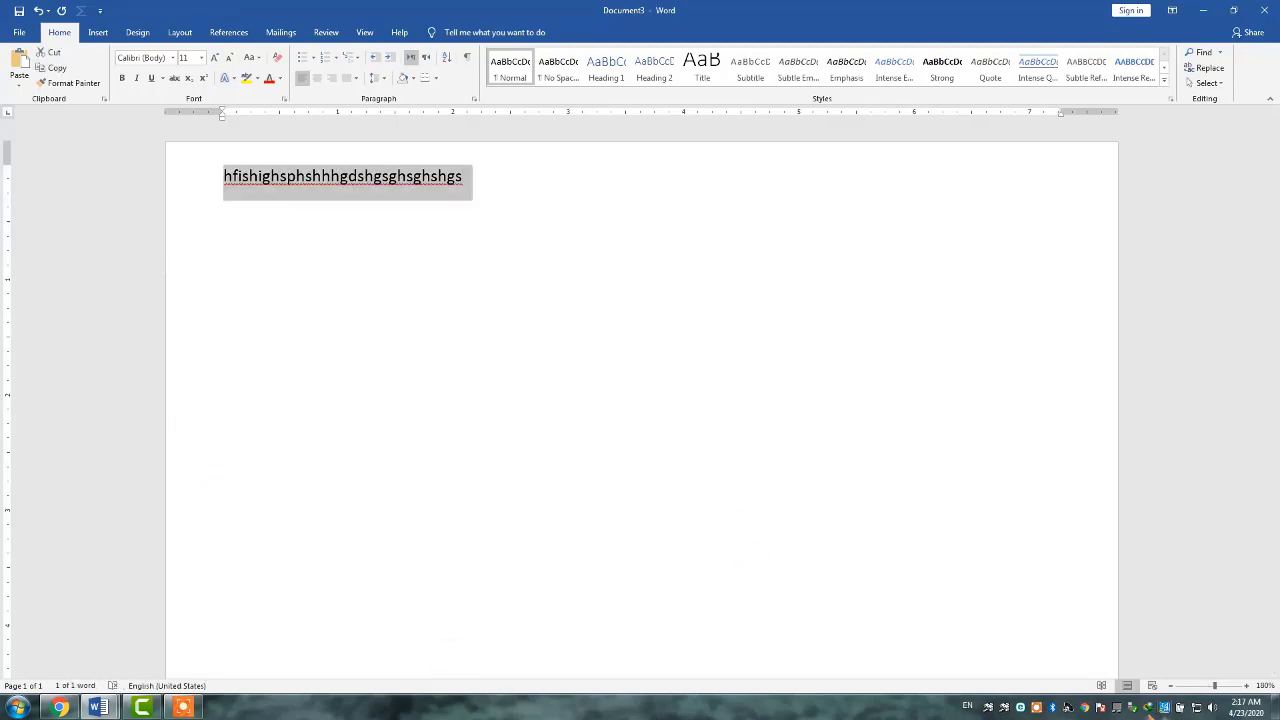
Step: Switch the keyboard input language to Urdu (Islamic Republic of Pakistan)
left_click(970, 706)
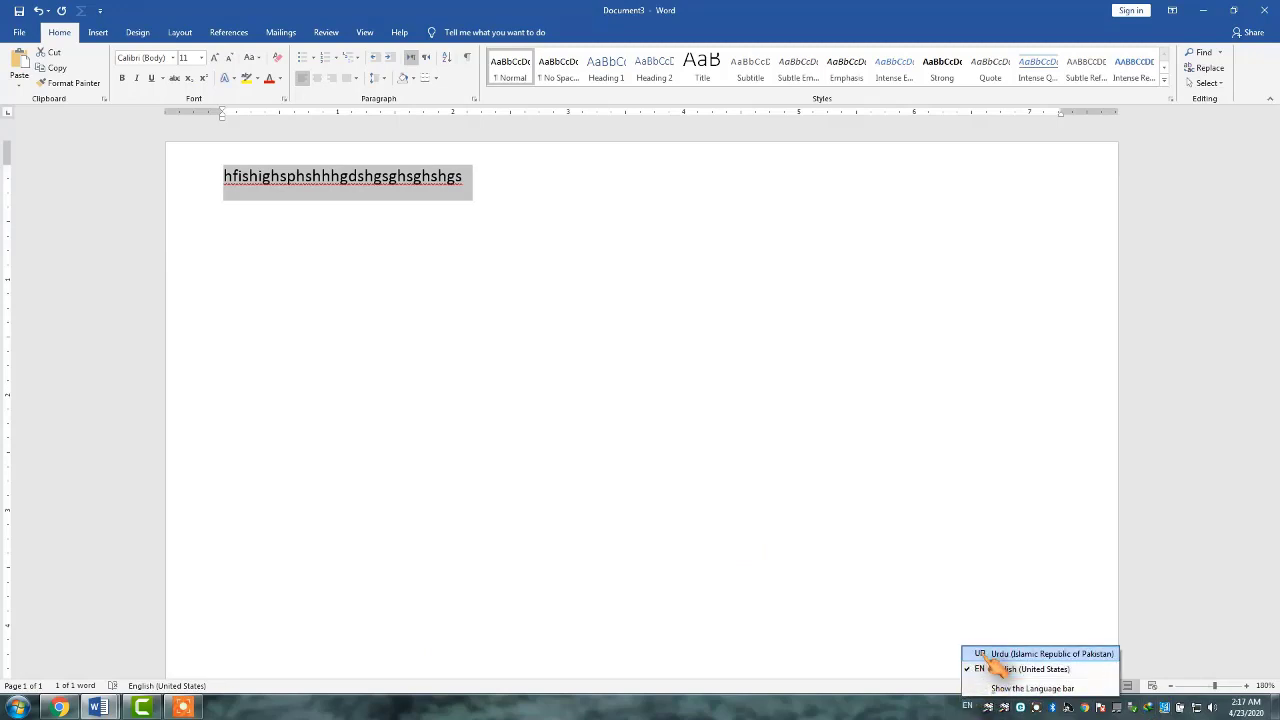
left_click(986, 654)
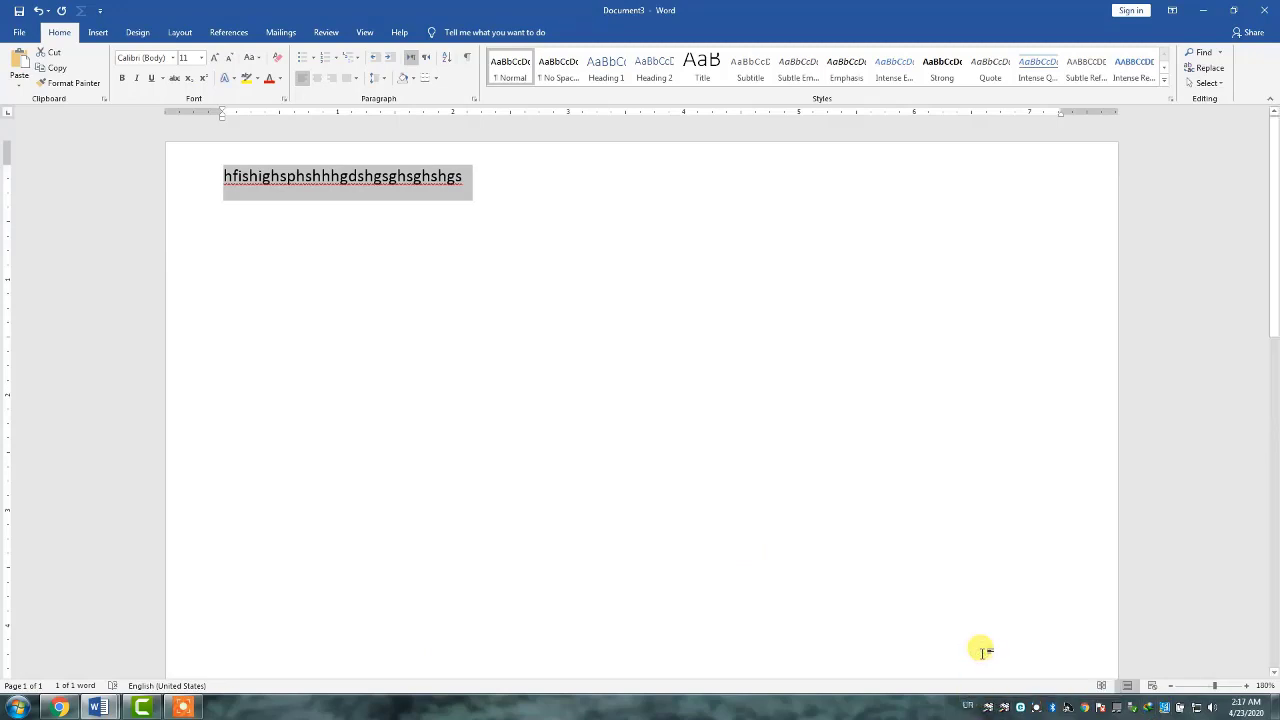
Step: Replace the selected test line with the Urdu sentence "پاکستان ہمارا وطن ہے"
key("BackSpace")
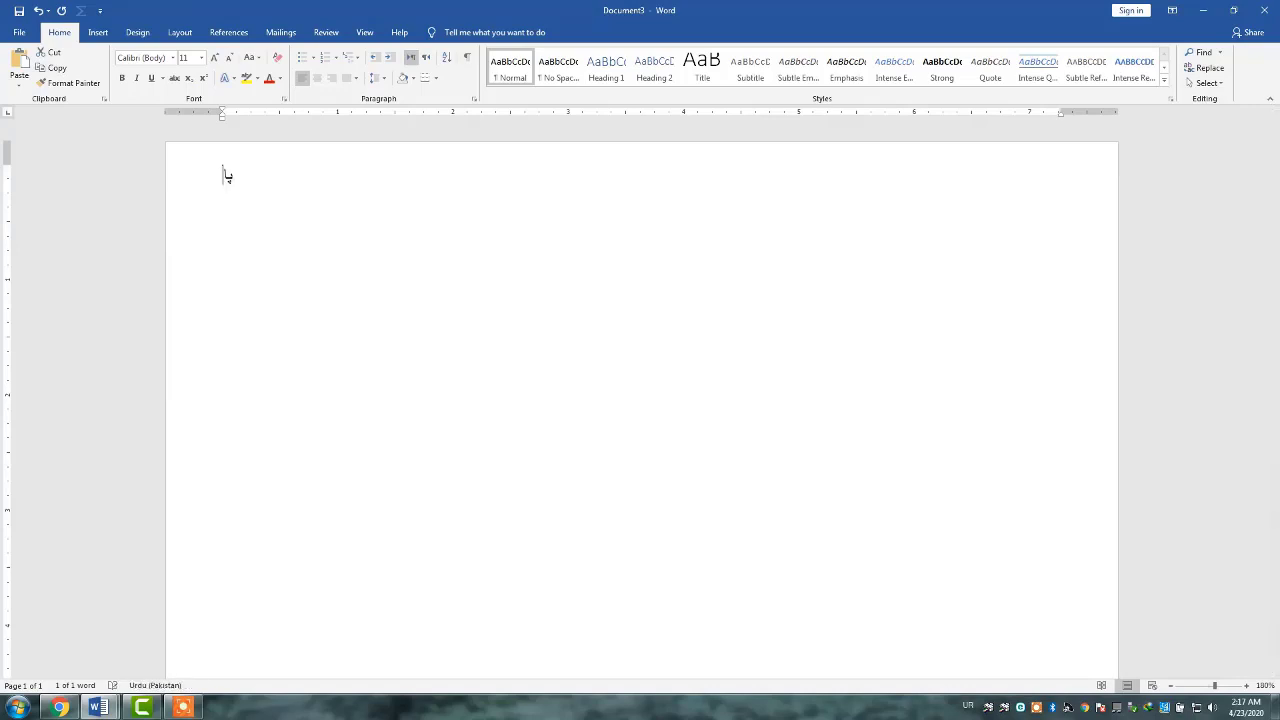
type("پاک")
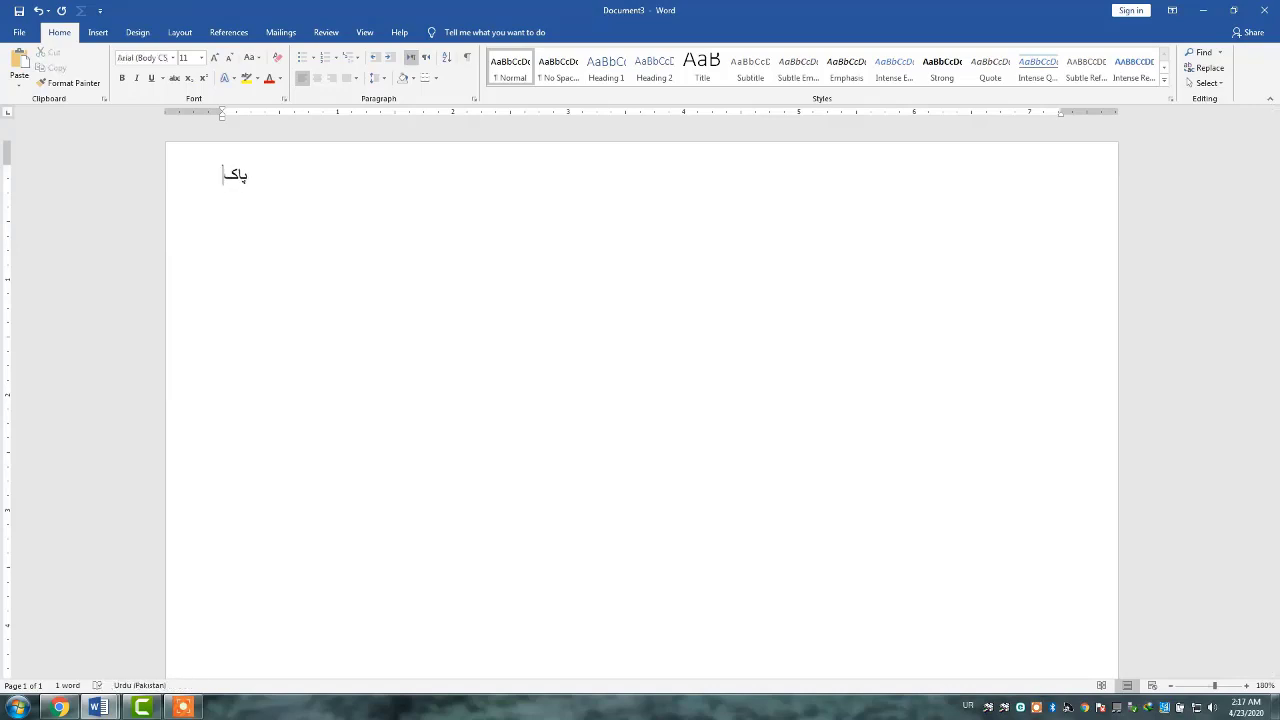
type("ستان")
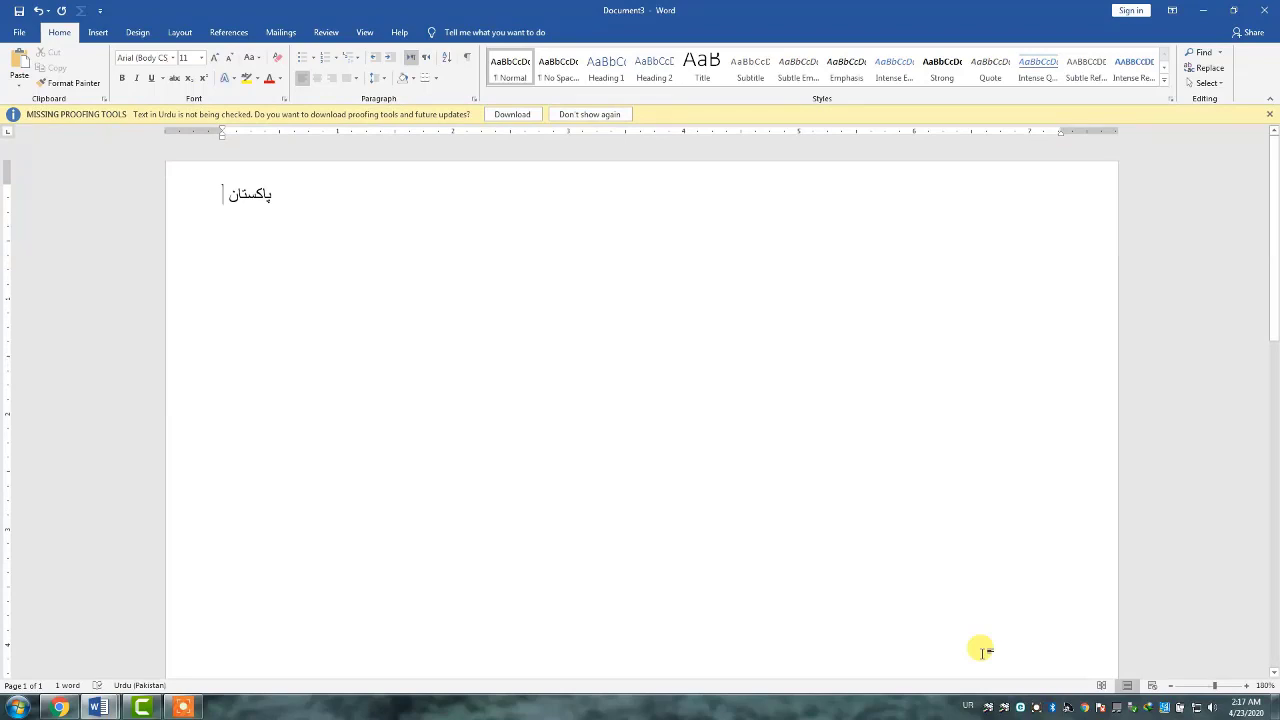
type(" ہمارا")
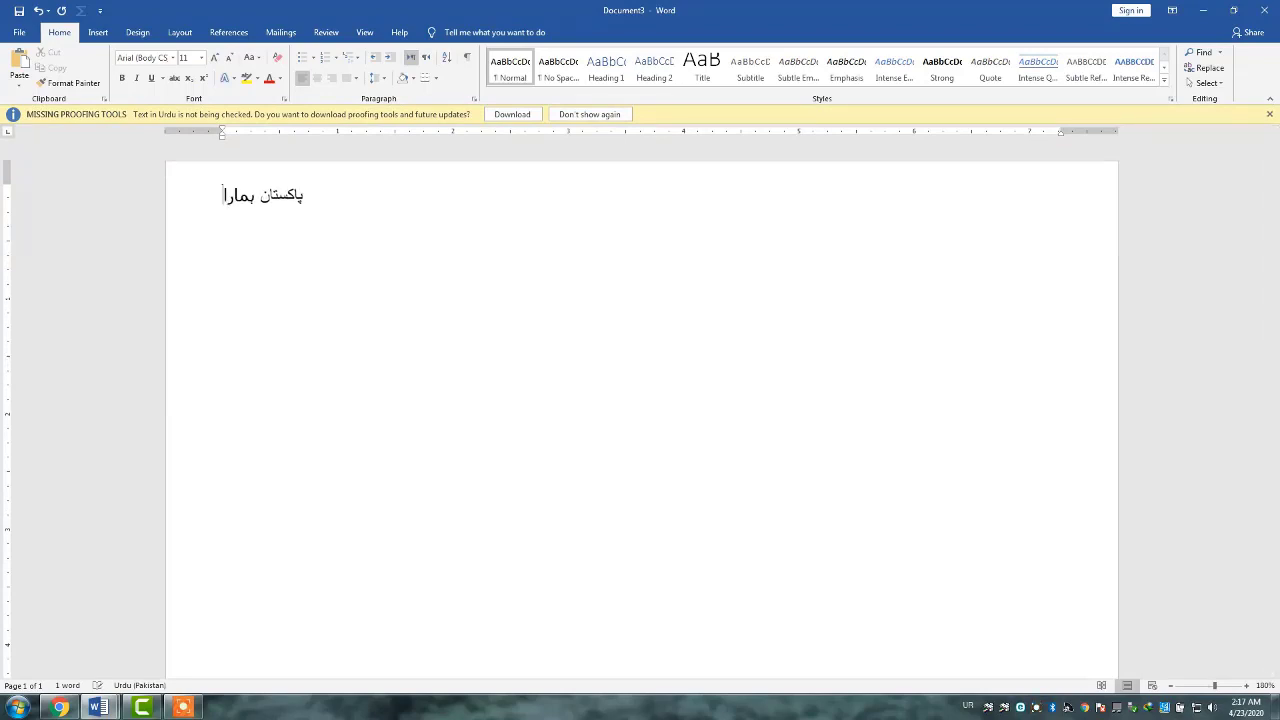
type(" وطن ہے")
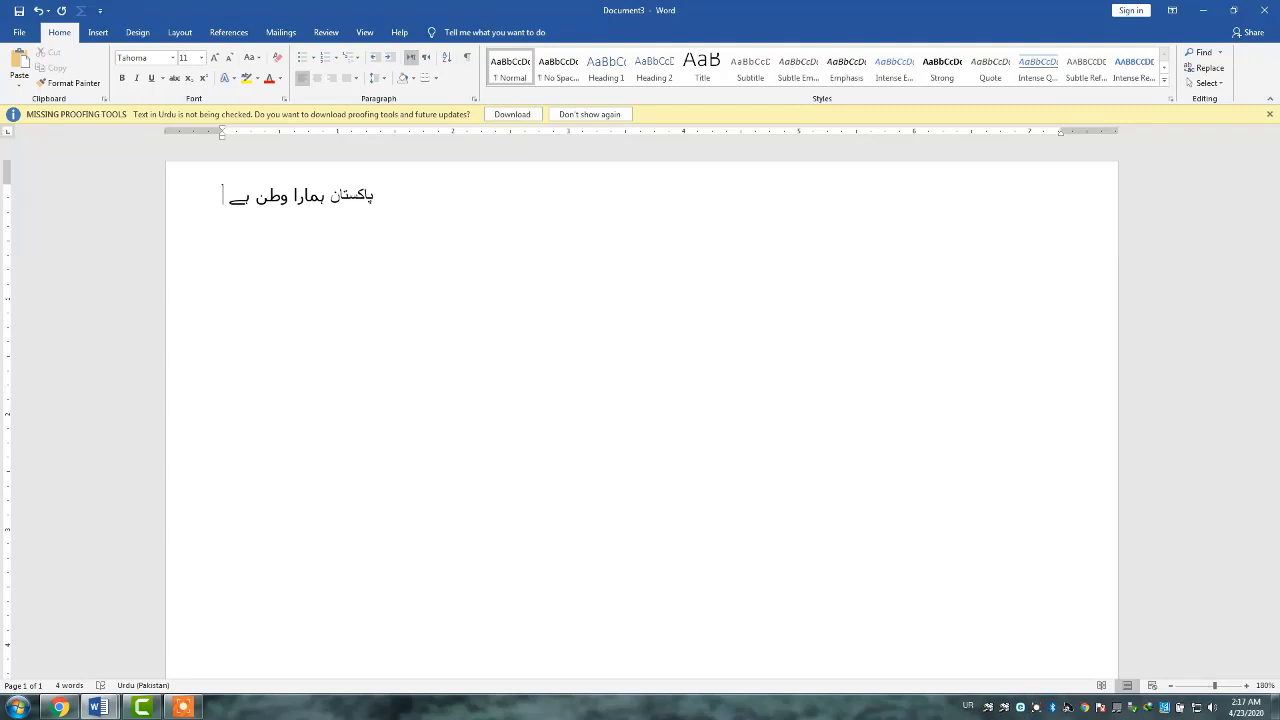
Step: Delete the entire Urdu sentence and set the empty paragraph's text direction to right-to-left
key("ctrl+a")
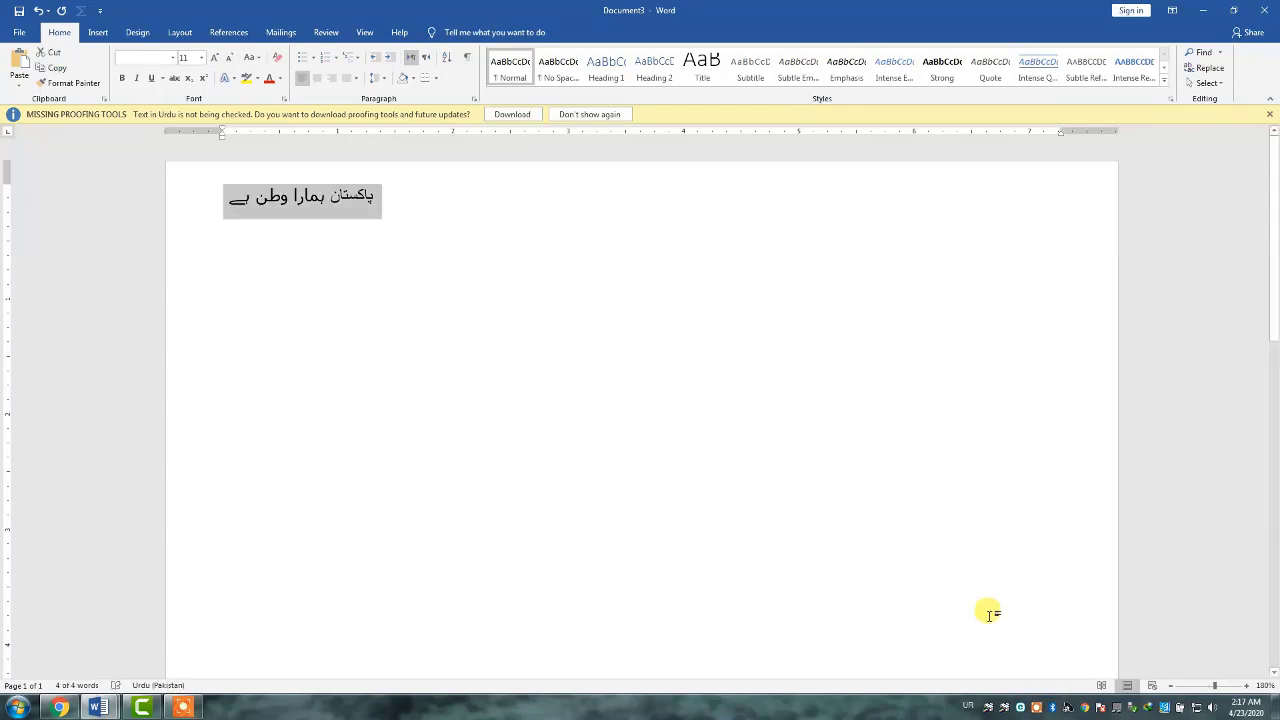
key("Delete")
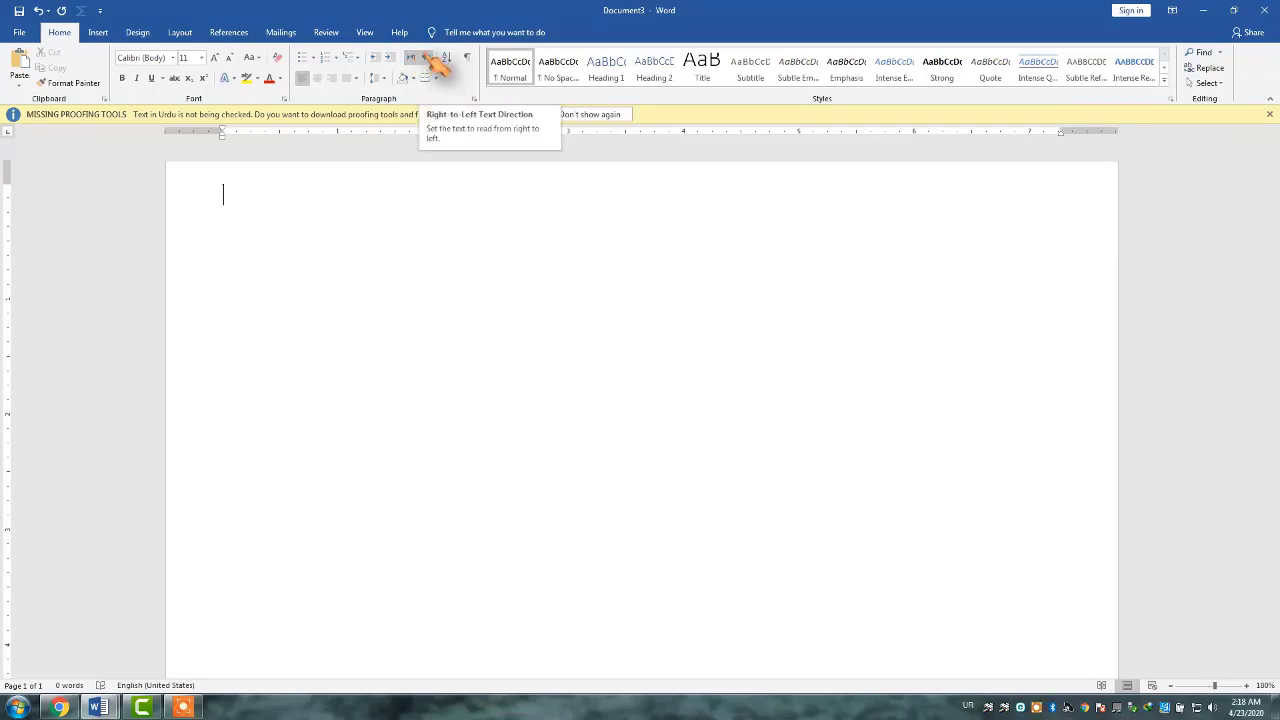
left_click(434, 61)
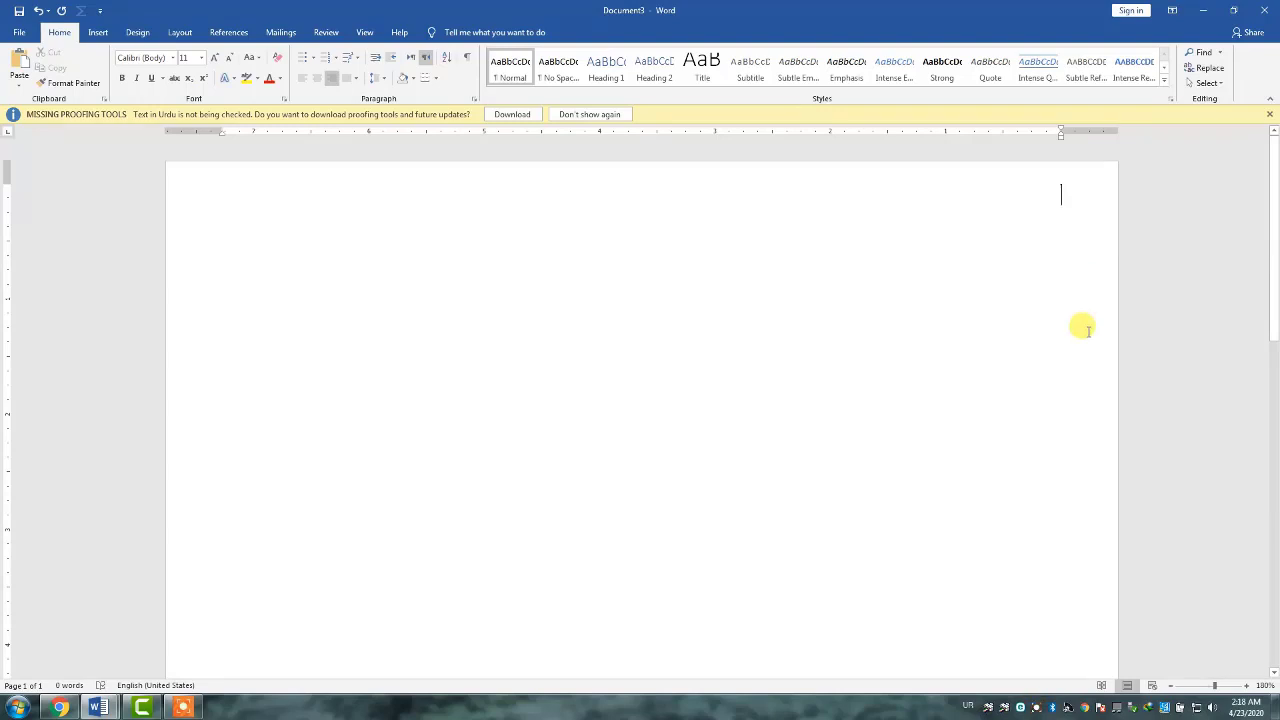
Step: Enter the Urdu sentence "پاکستان ہمارا قومی وطن ہے۔" in the right-to-left paragraph
type("پاکستا")
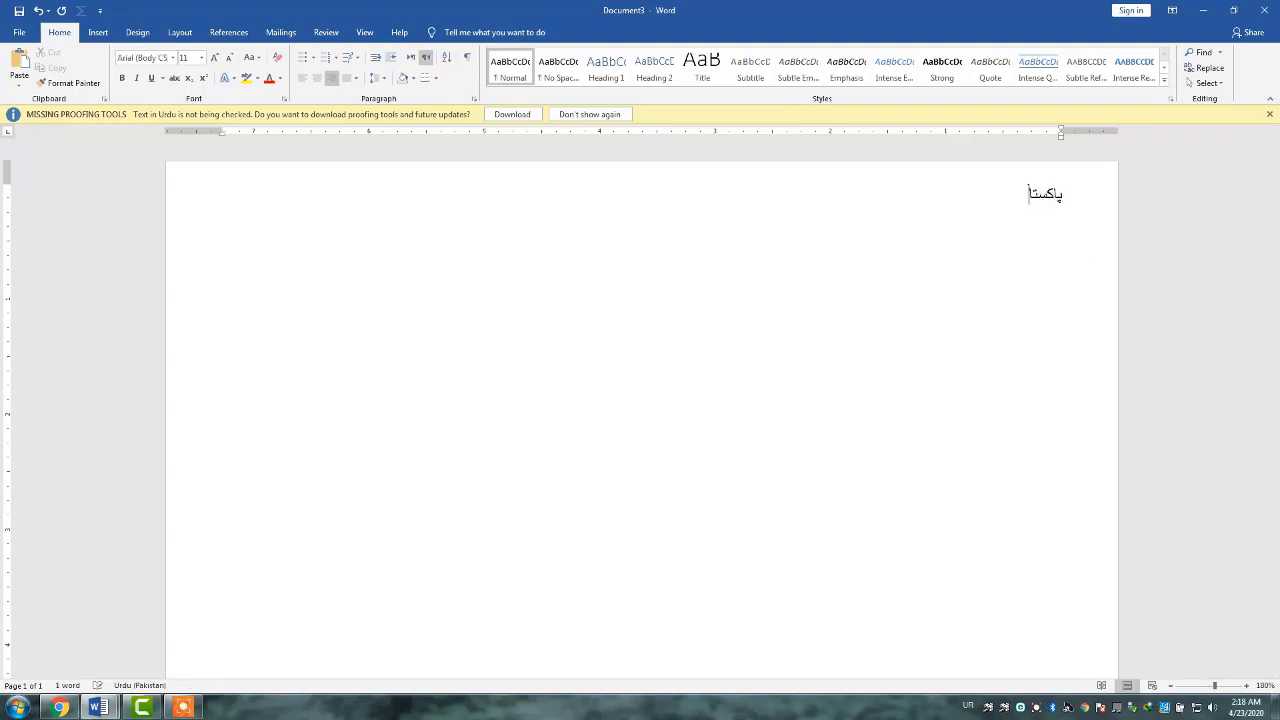
type("ن")
type("مارا قومی وطن ہے۔")
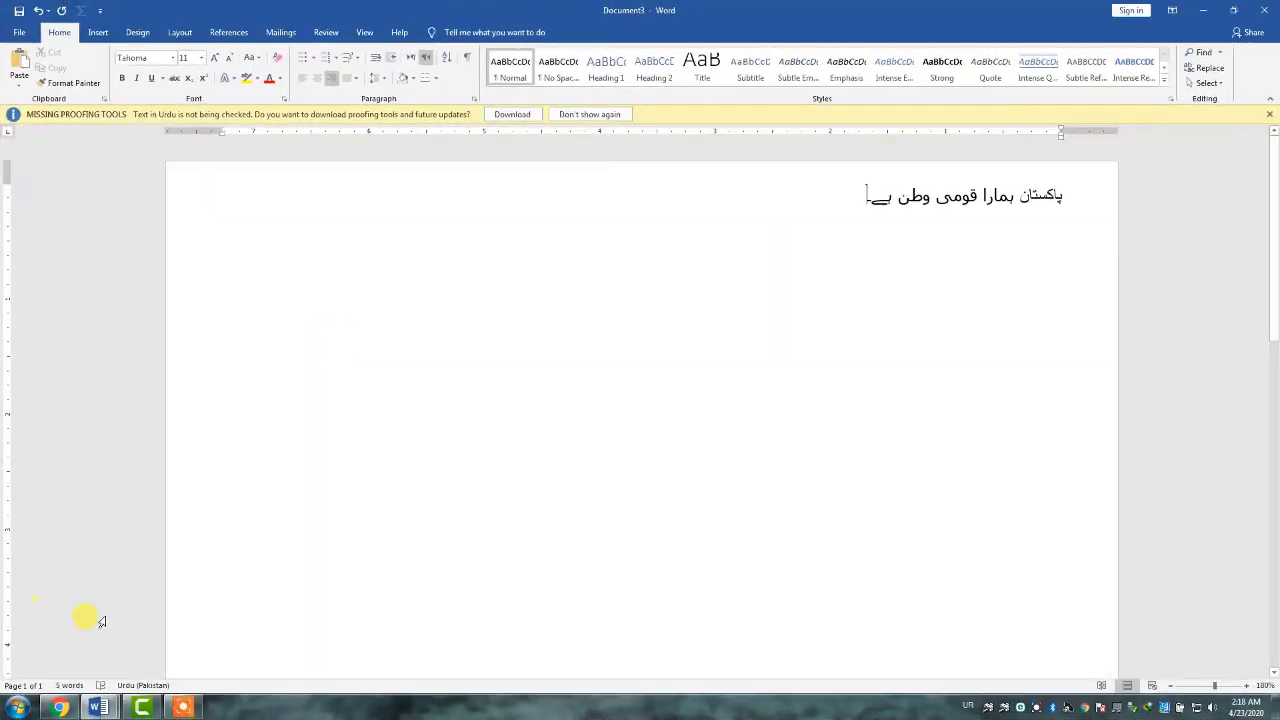
Step: Switch to the Document2 window containing the number table and minimize it
mouse_move(105, 708)
left_click(91, 648)
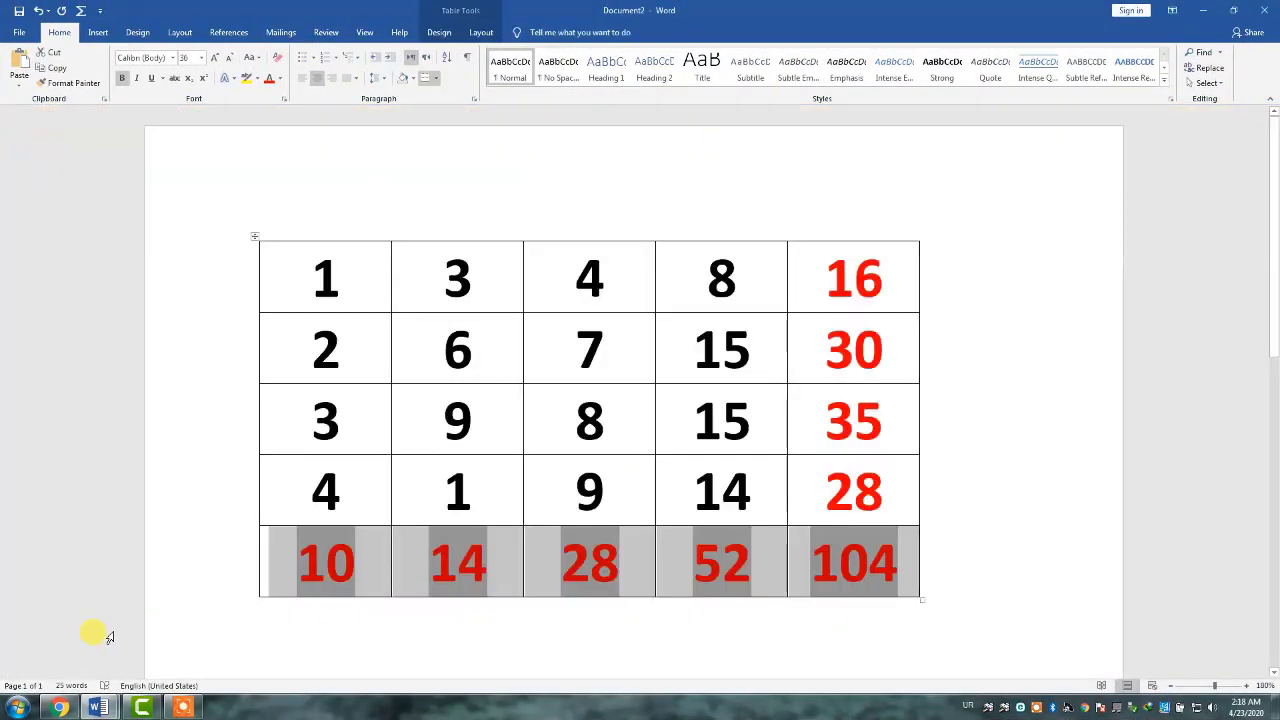
left_click(1203, 10)
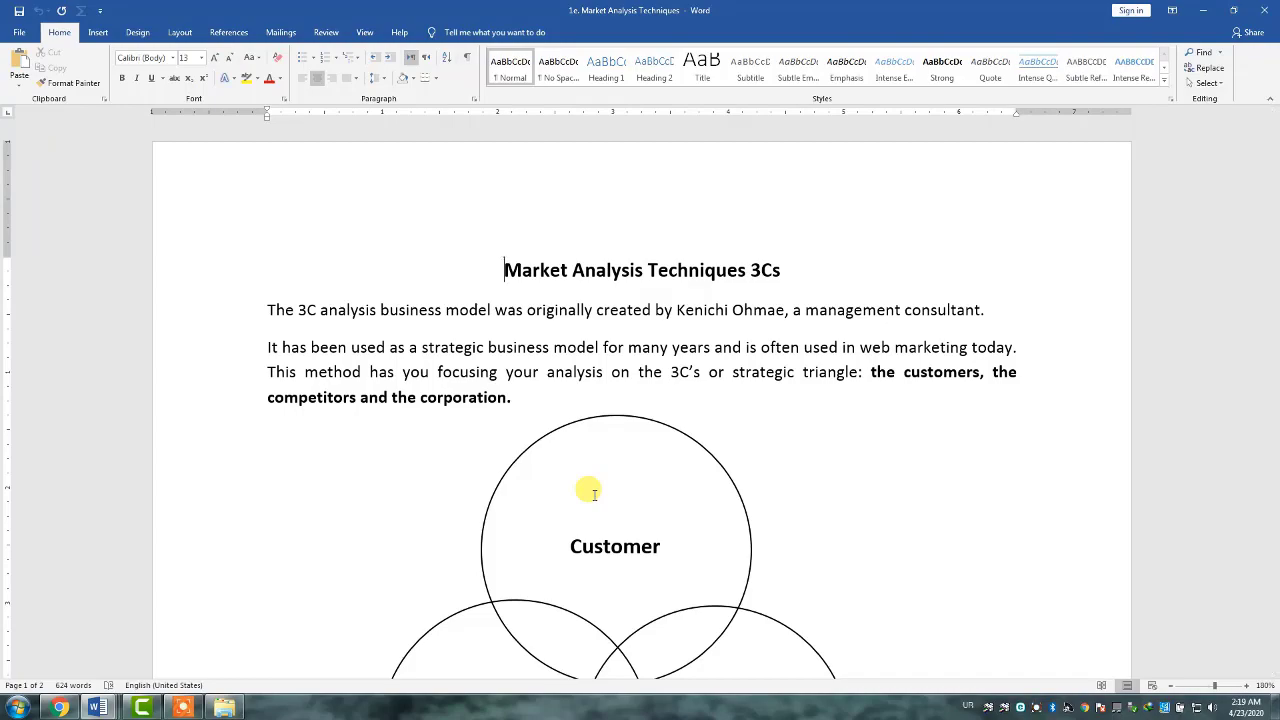
Step: Open the print settings of the Market Analysis Techniques document and view the preset margin choices without changing them
left_click_drag(1274, 168, 1268, 295)
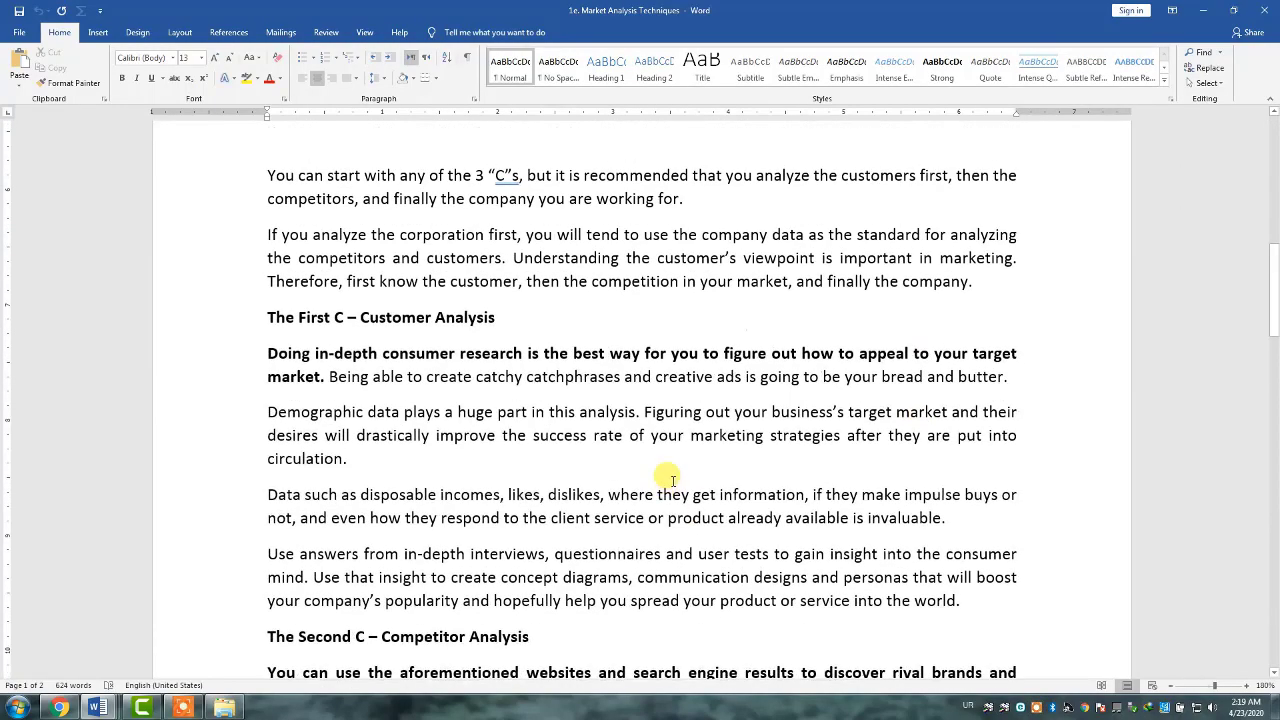
left_click(671, 480)
key("ctrl+p")
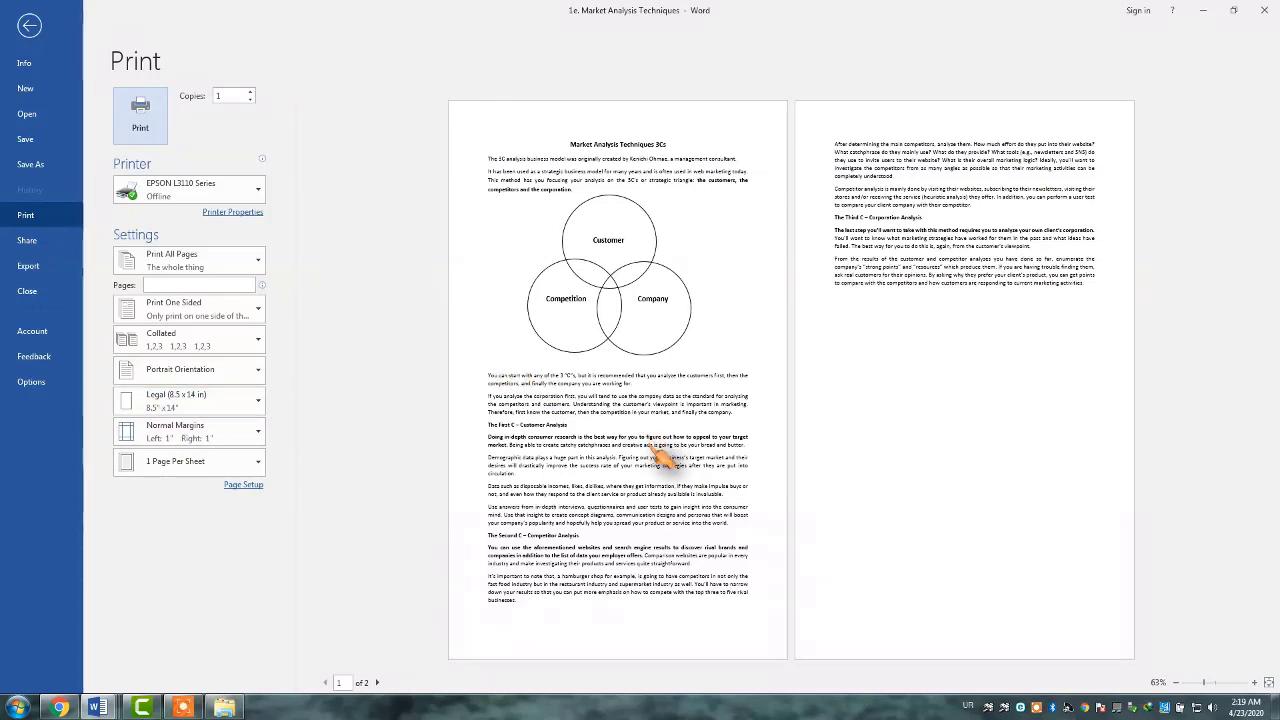
left_click(236, 448)
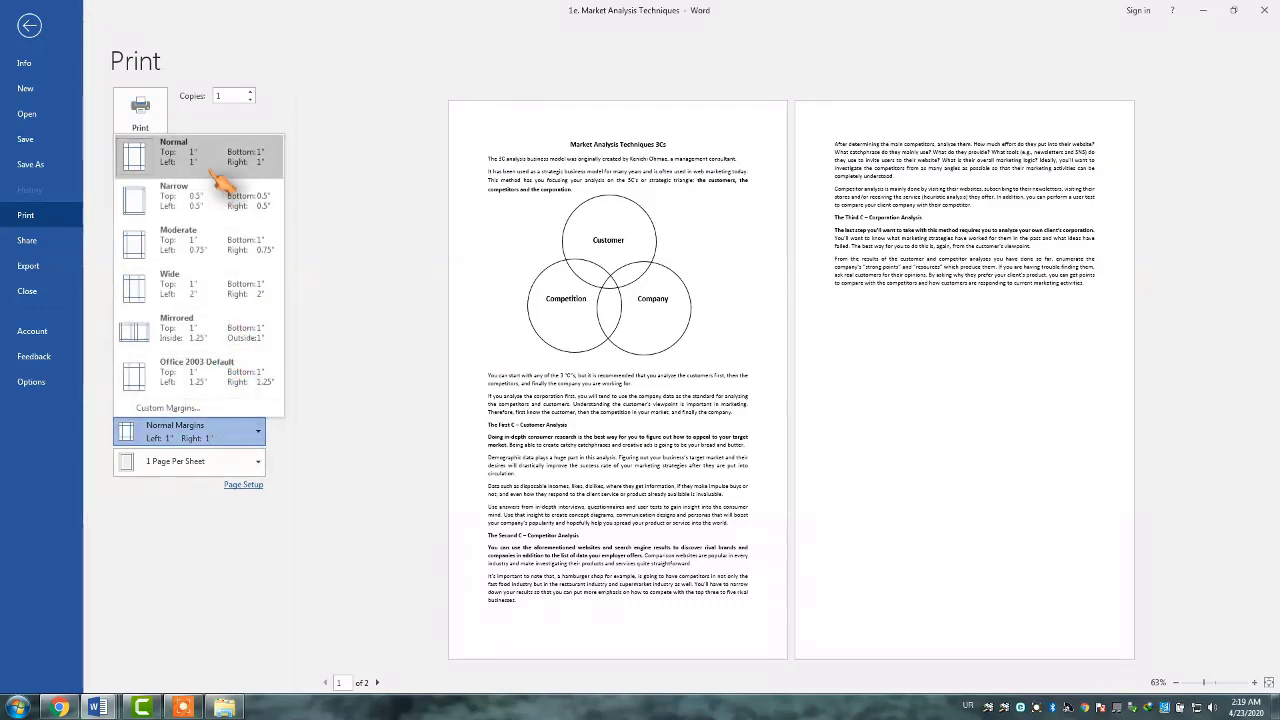
left_click(320, 284)
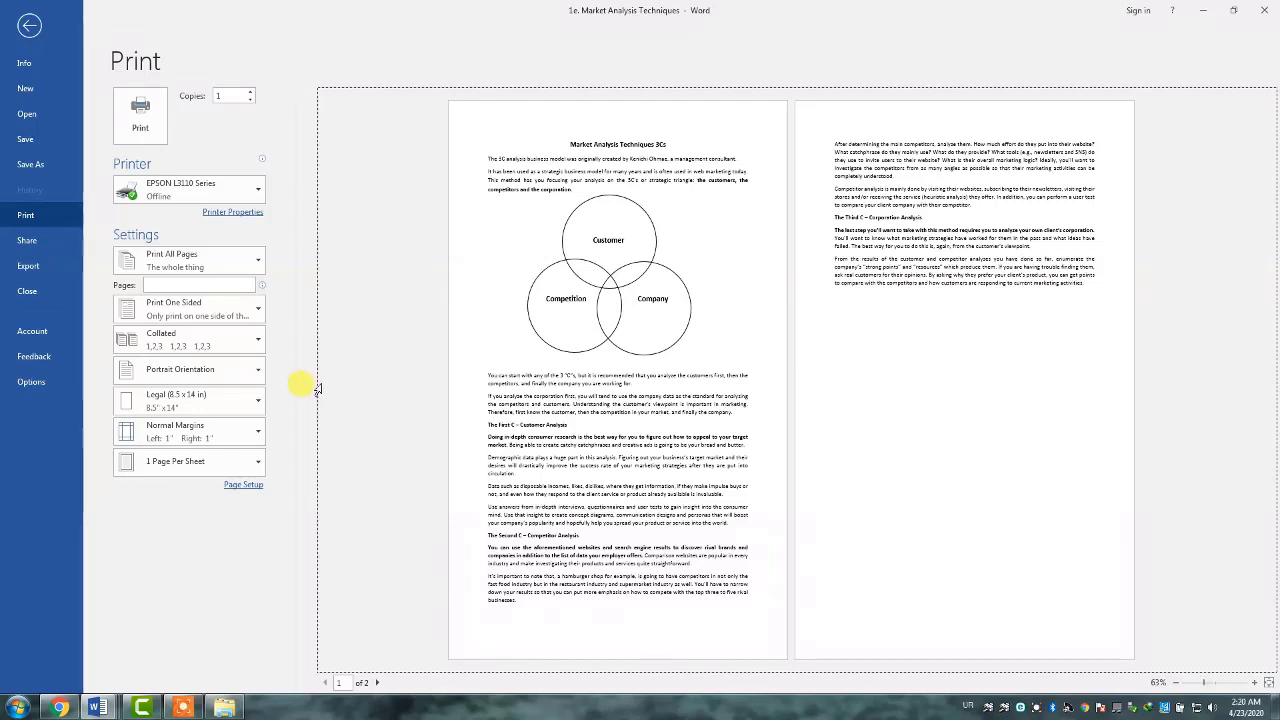
Step: Scale the printout to A4 paper (8.27" x 11.69") with one page per sheet
left_click(258, 462)
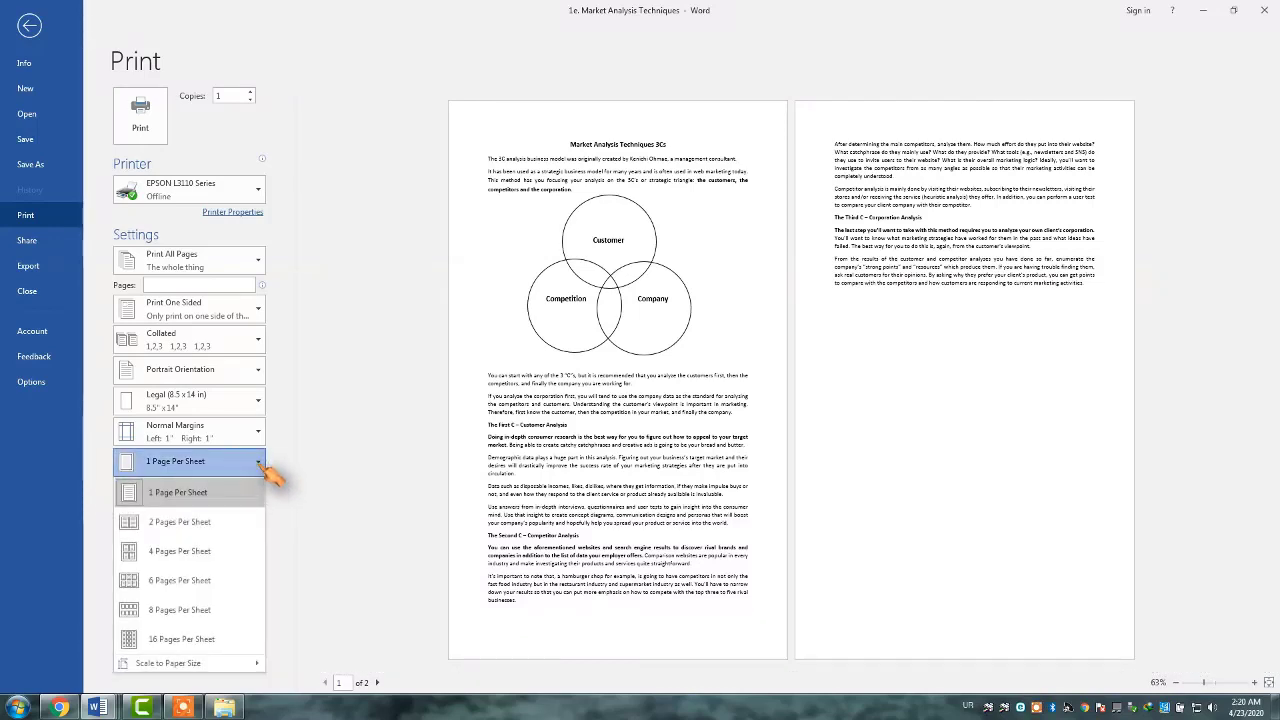
left_click(260, 464)
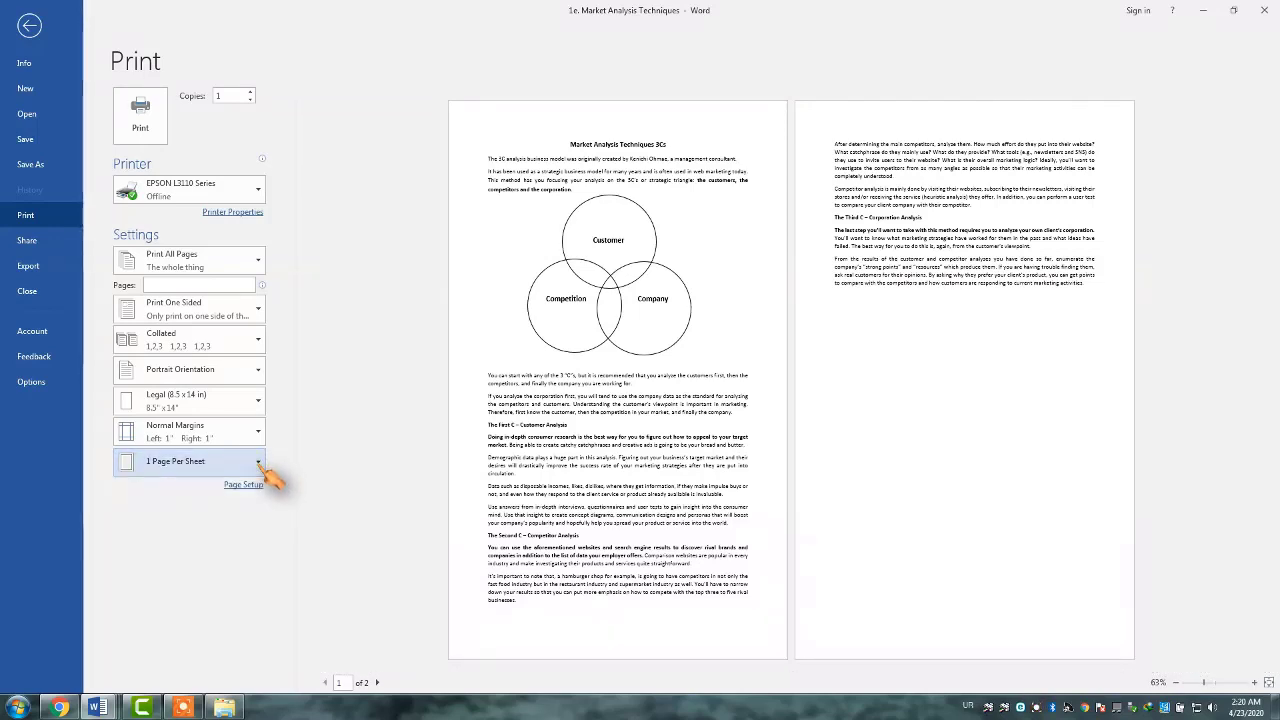
left_click(260, 463)
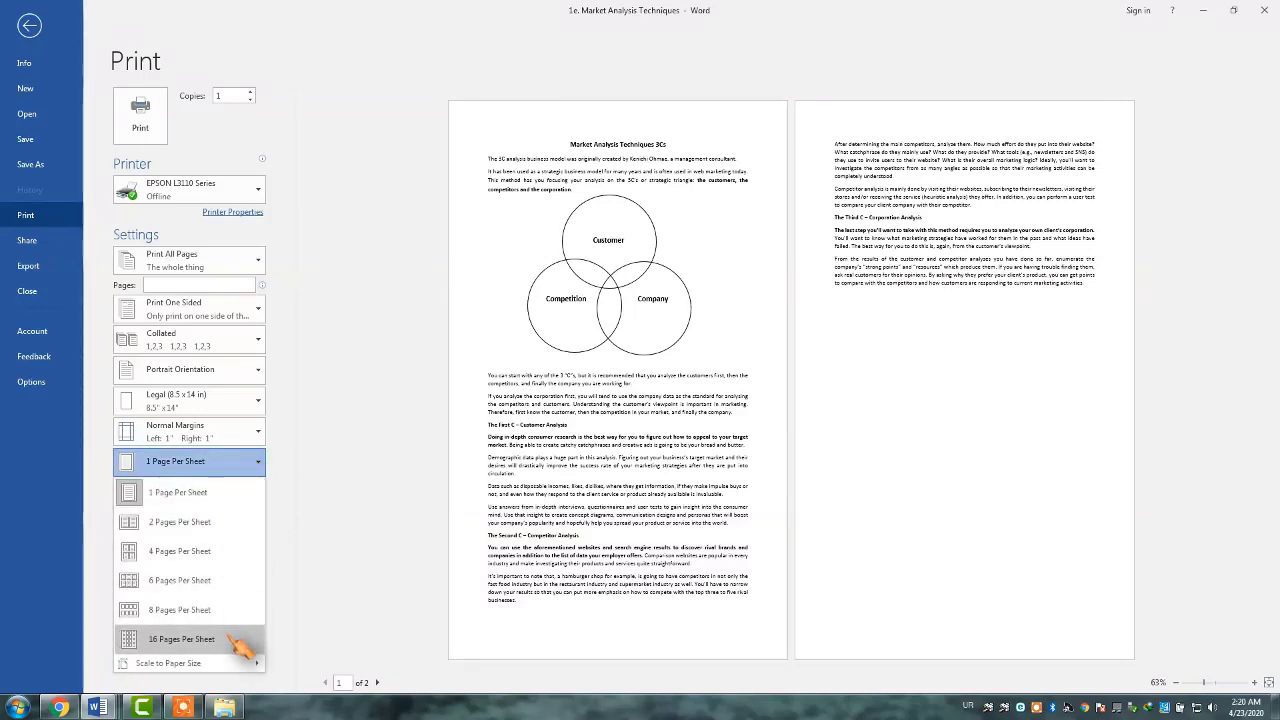
mouse_move(226, 665)
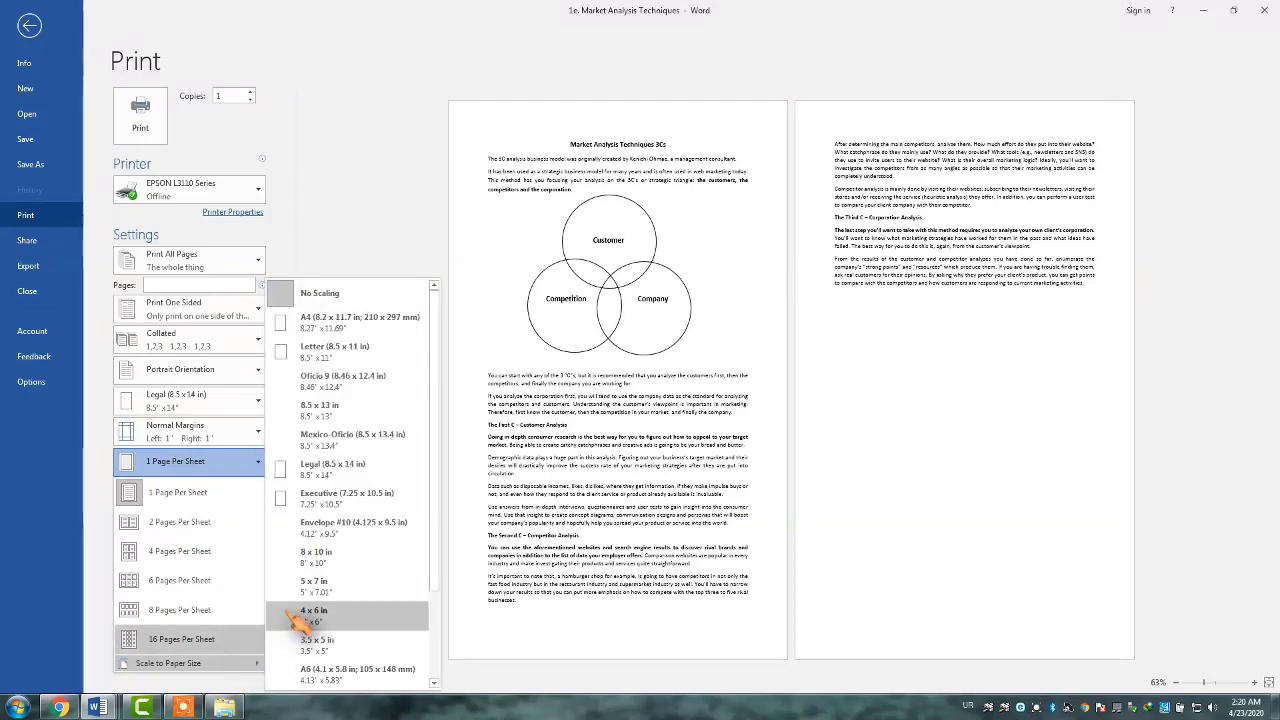
left_click(352, 322)
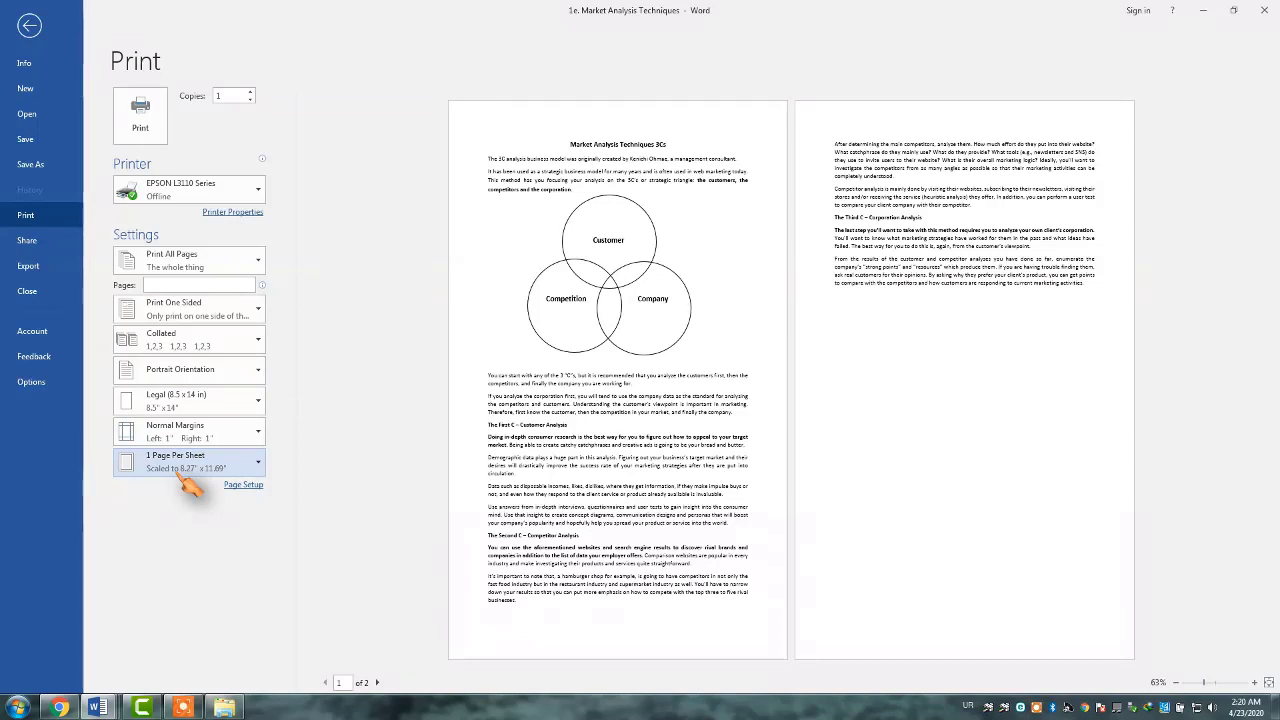
Step: Print the document with the Foxit Reader PDF Printer, saving it to the Desktop as "1e. Market Analysis Techniques"
left_click(232, 195)
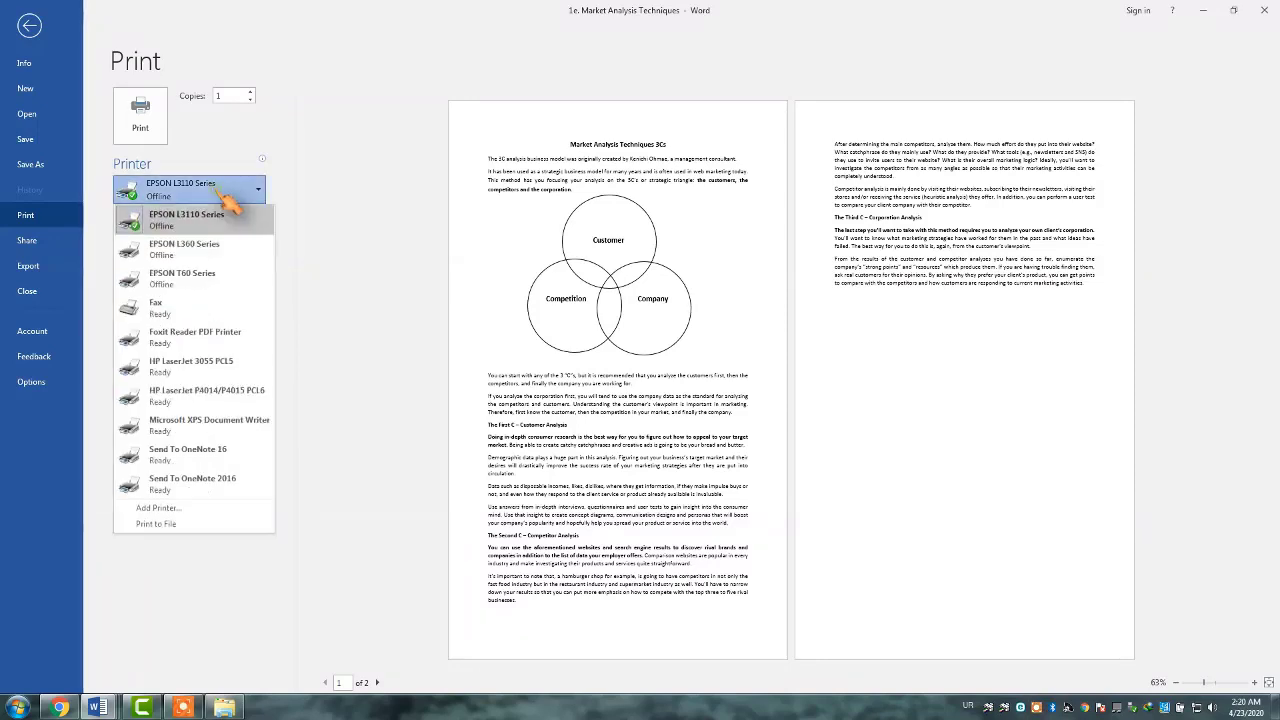
left_click(240, 338)
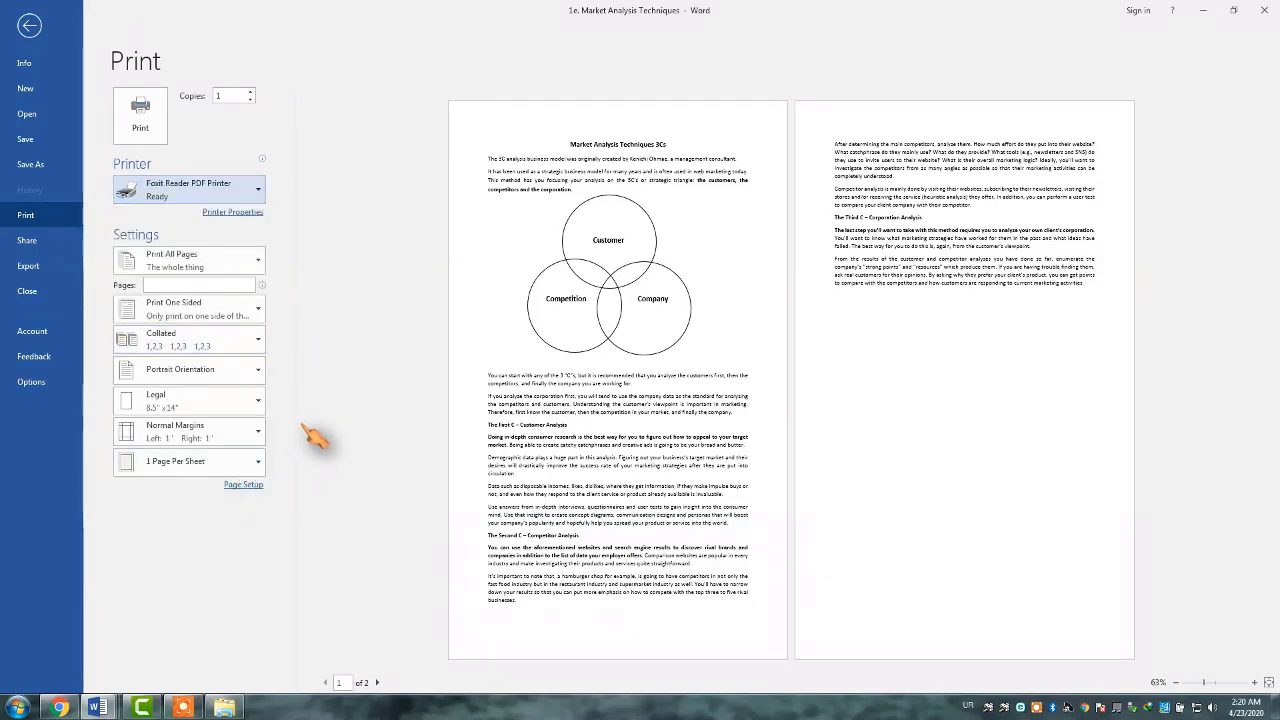
left_click(140, 112)
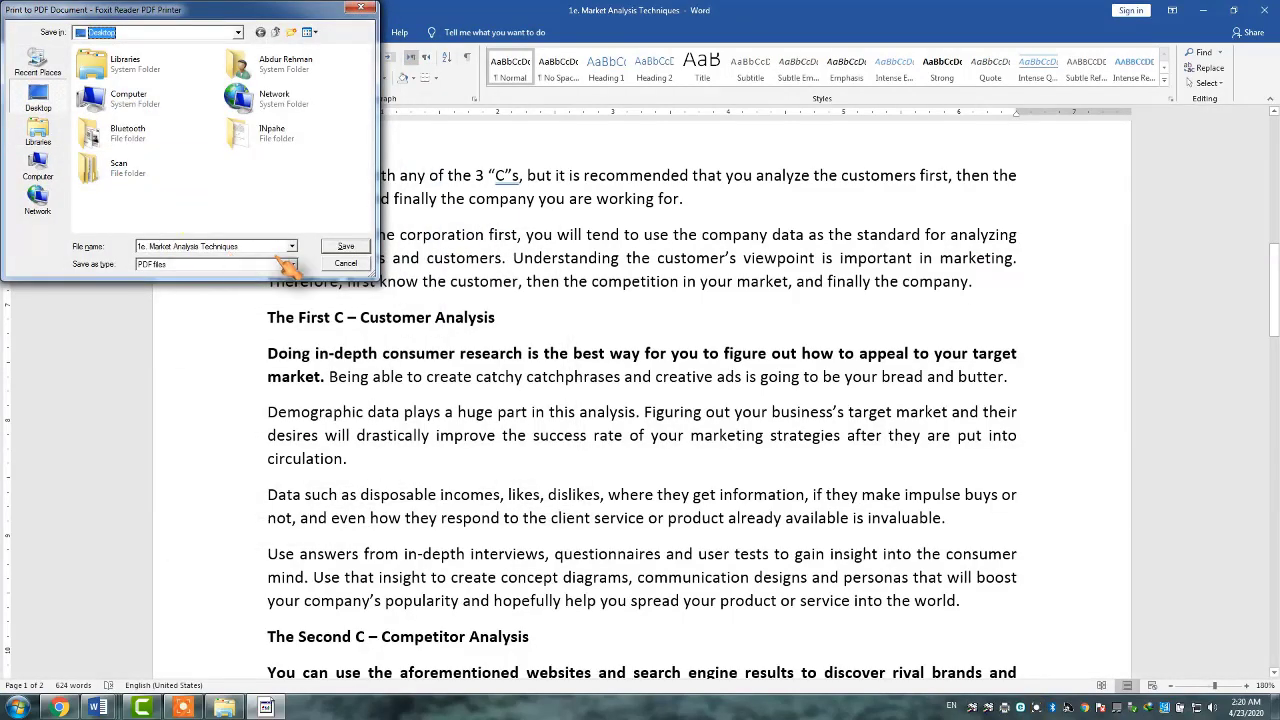
left_click(345, 246)
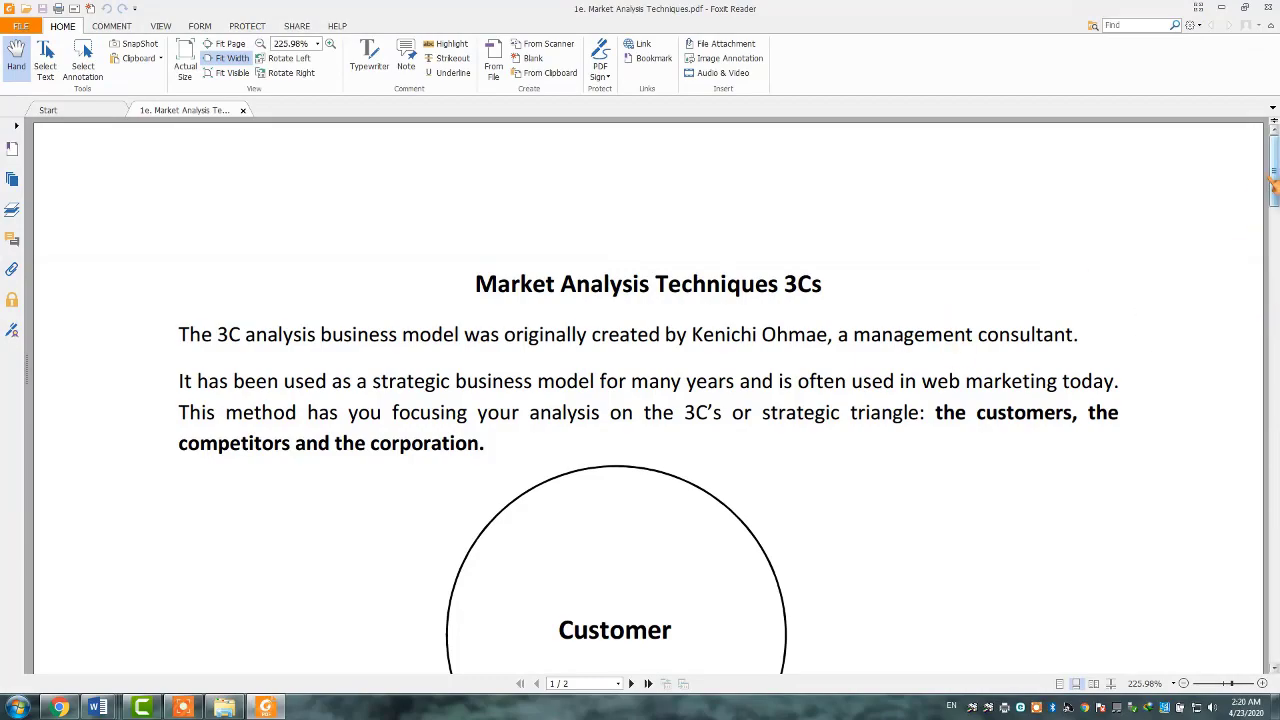
Step: Look through both pages of the generated PDF, view them at 54% zoom, and return to the Word document
scroll(1274, 200, "down", 3)
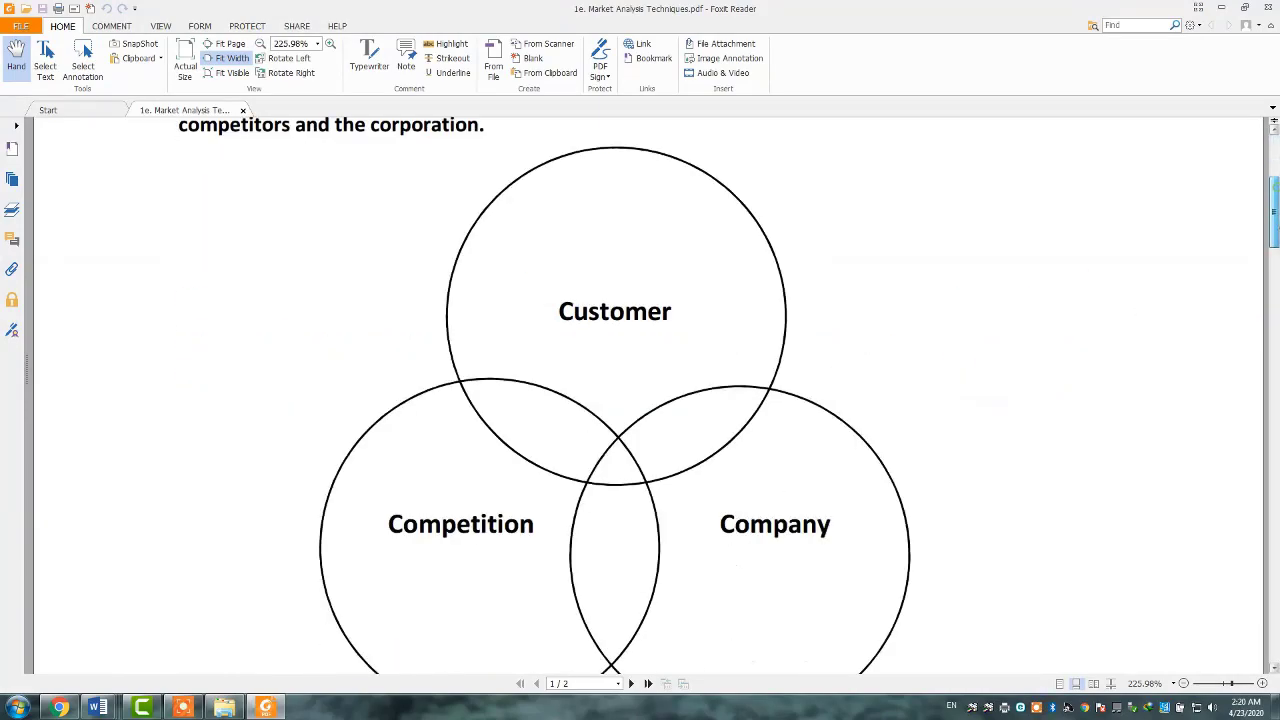
scroll(650, 395, "down", 20)
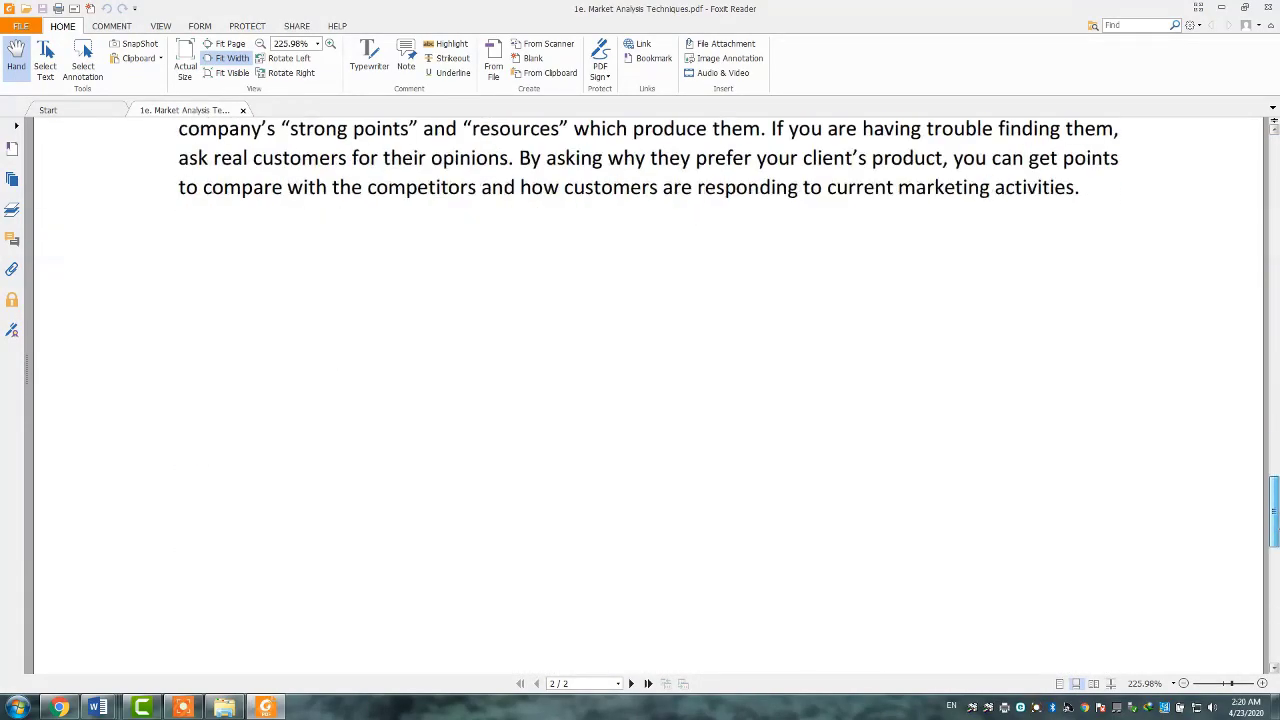
scroll(729, 440, "up", 18)
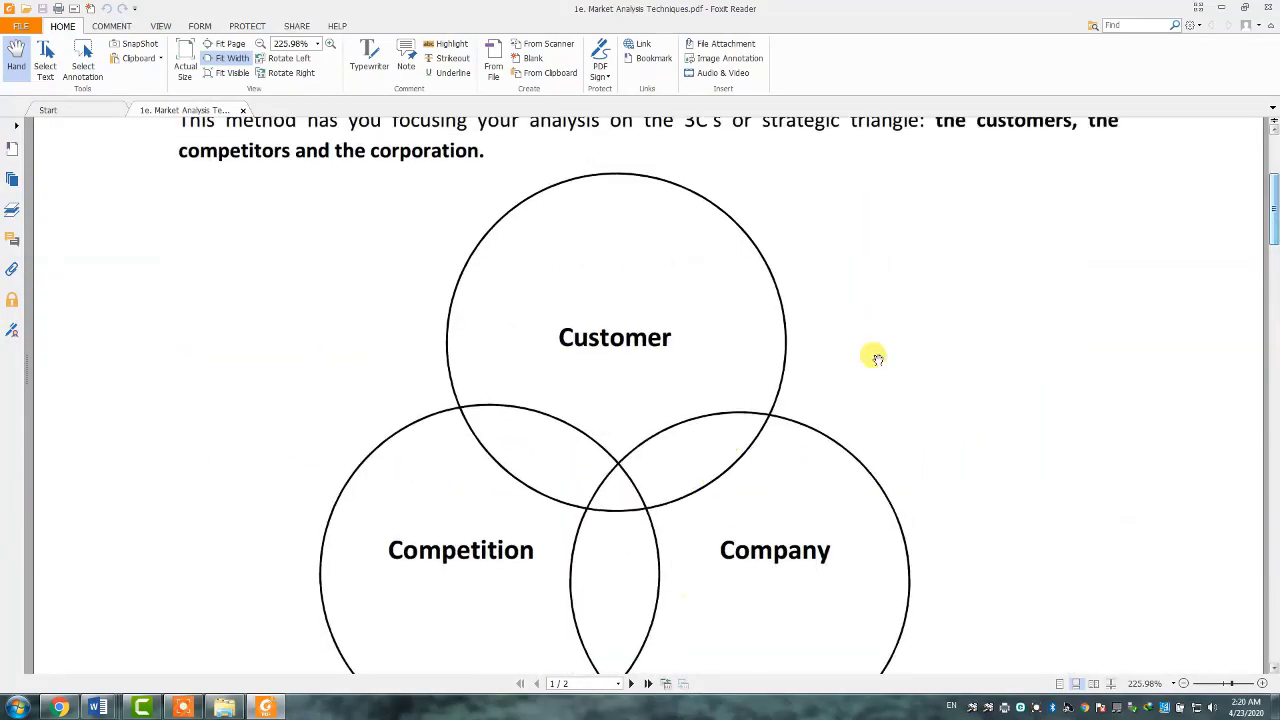
left_click(1184, 683)
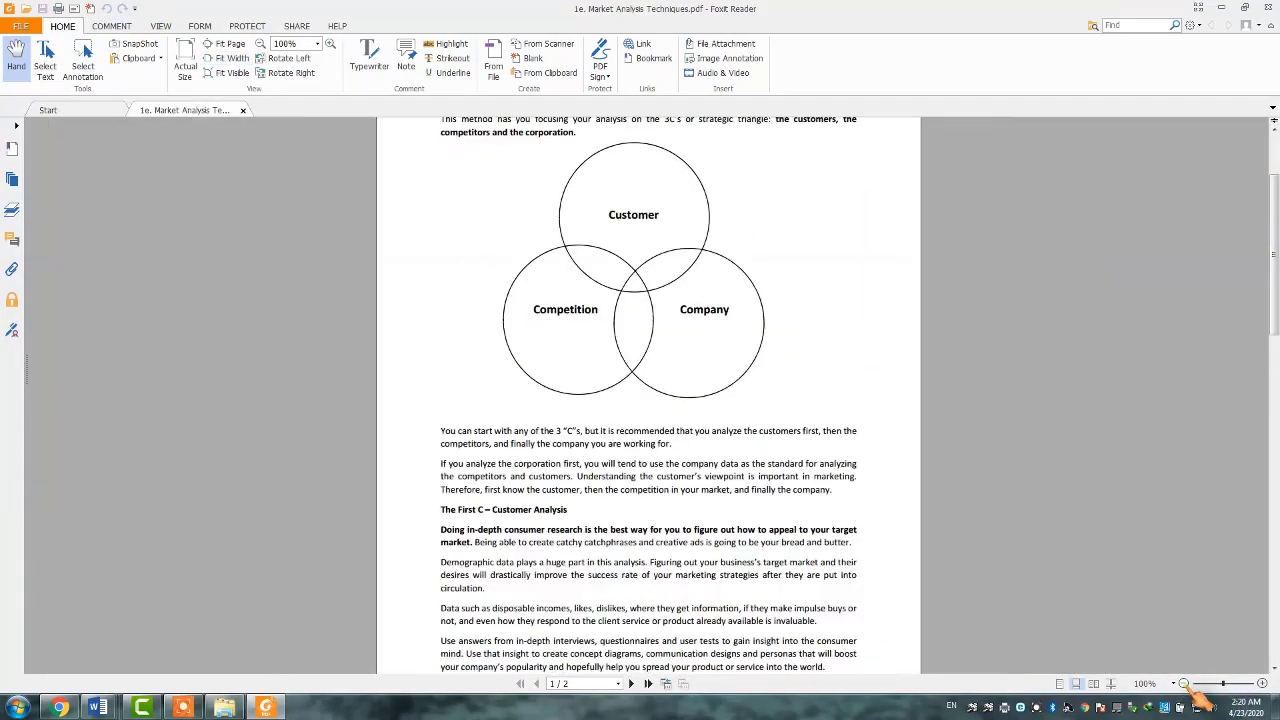
left_click(1184, 683)
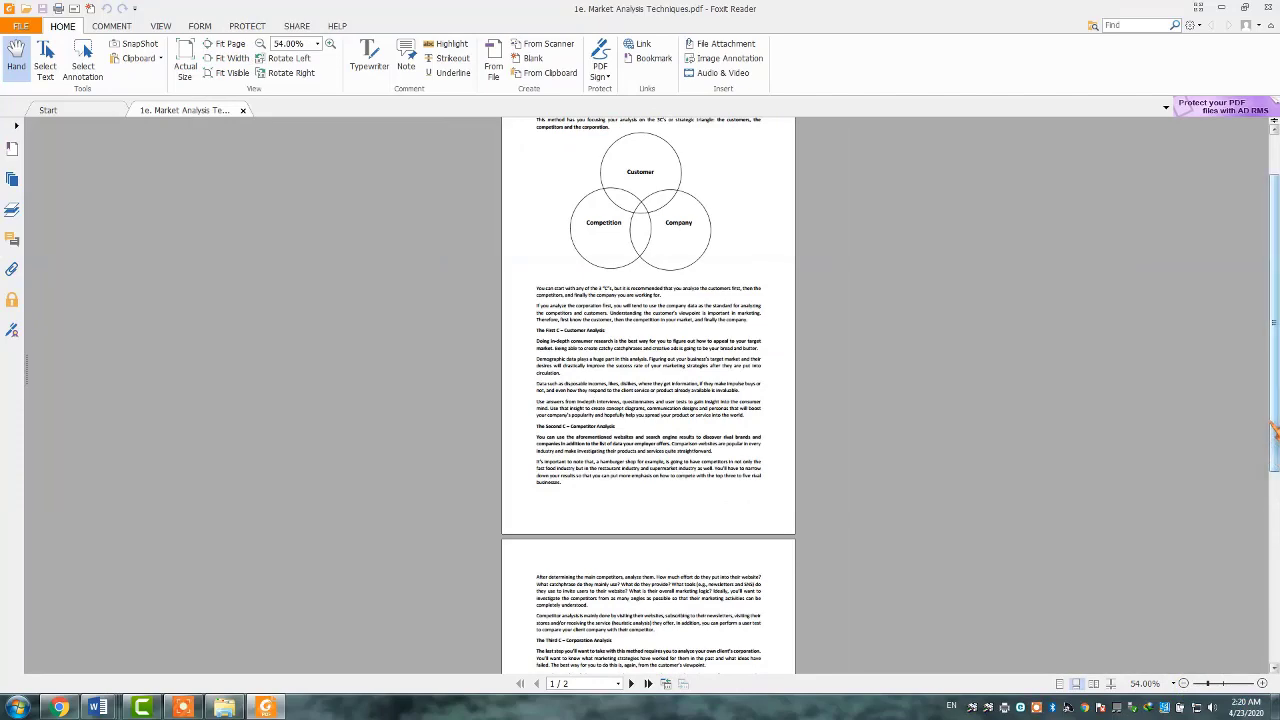
left_click_drag(1276, 394, 1277, 356)
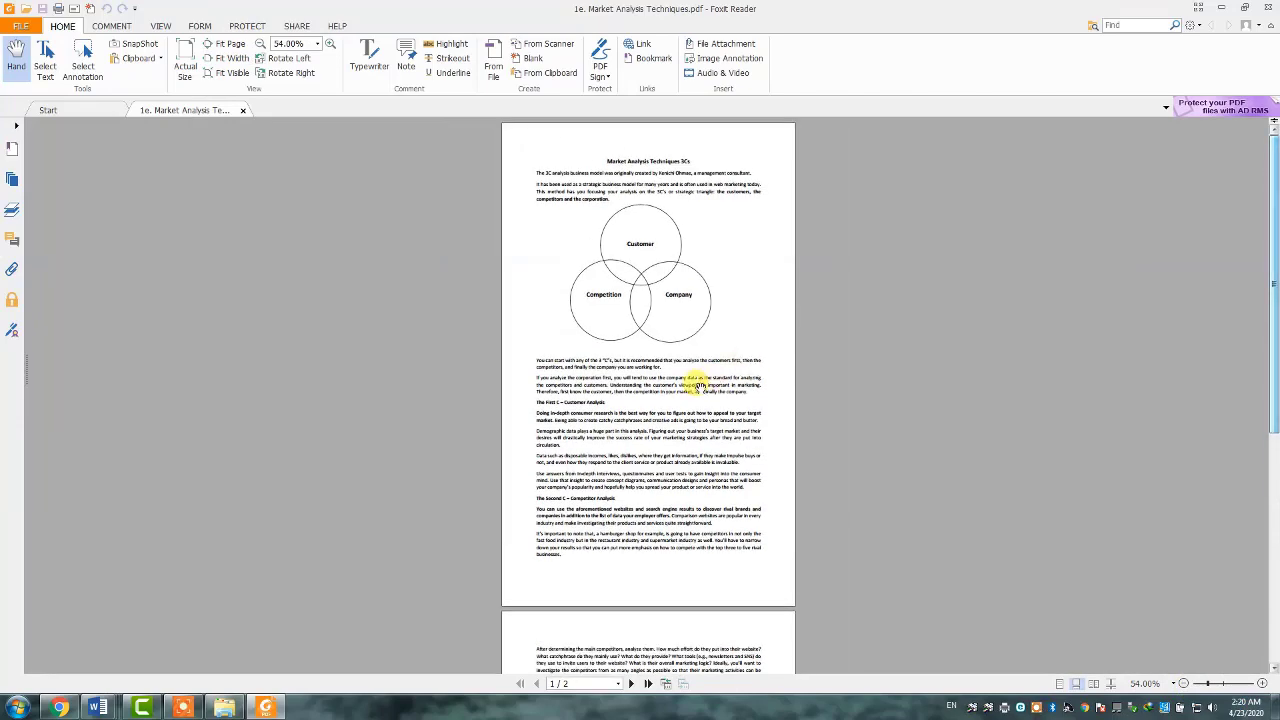
left_click(1221, 8)
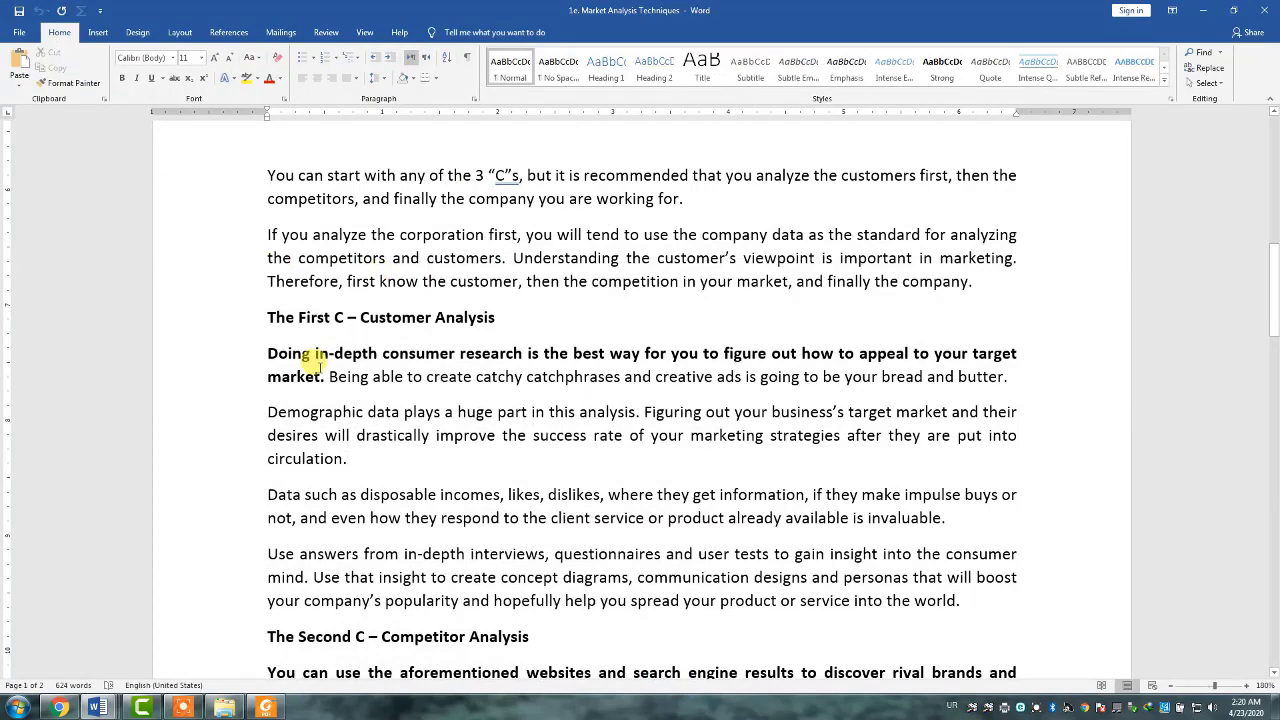
Step: Reopen the print settings and scale the printout to A4 (8.27" x 11.69") for the Foxit Reader PDF Printer
key("ctrl+p")
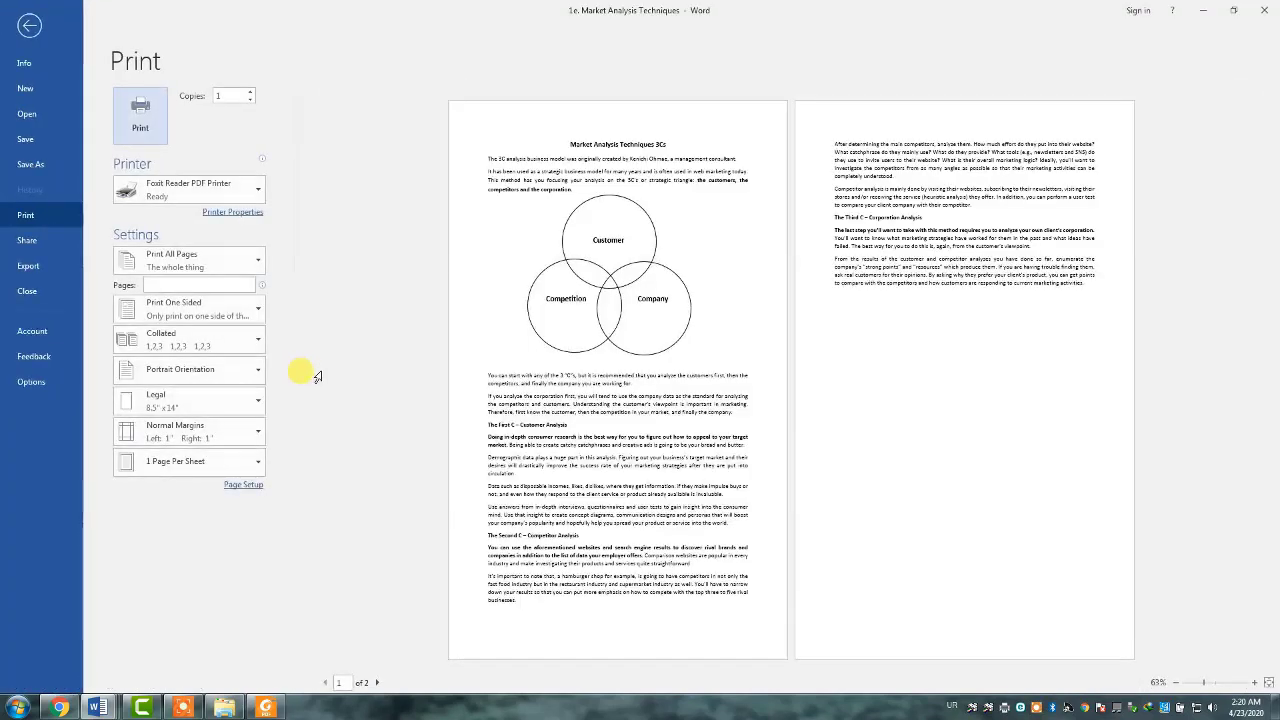
left_click(262, 464)
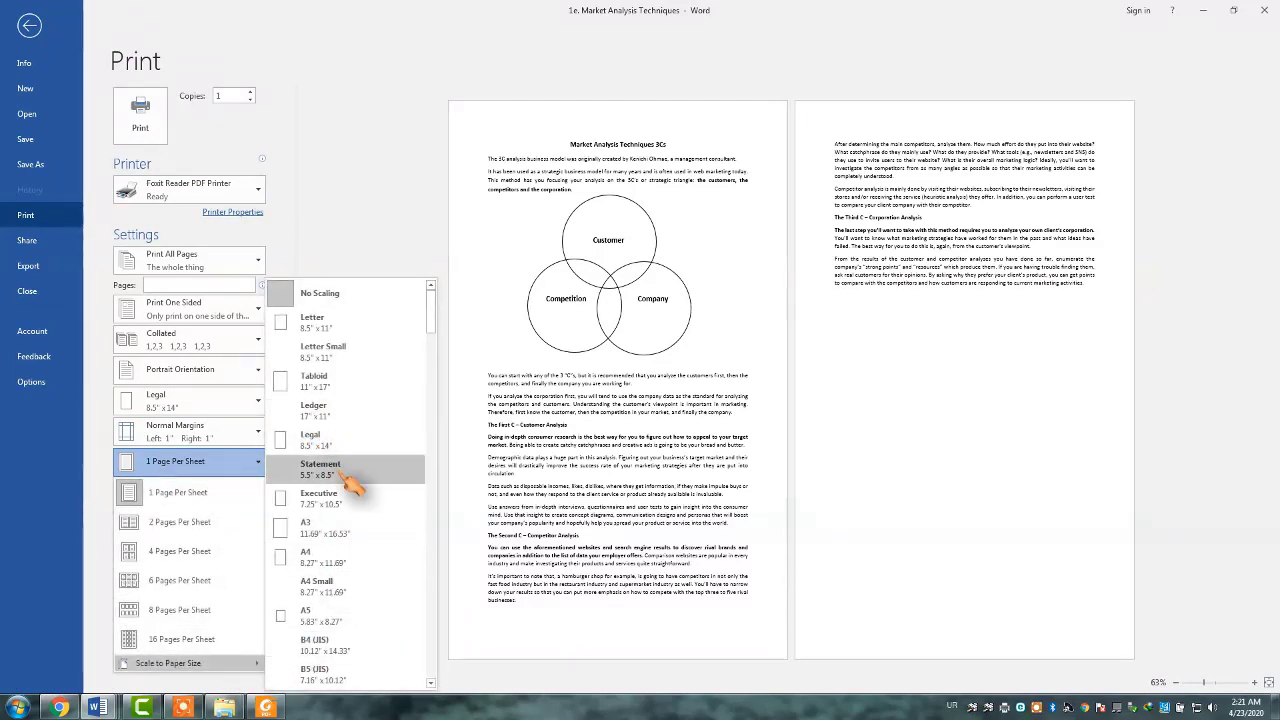
left_click(378, 566)
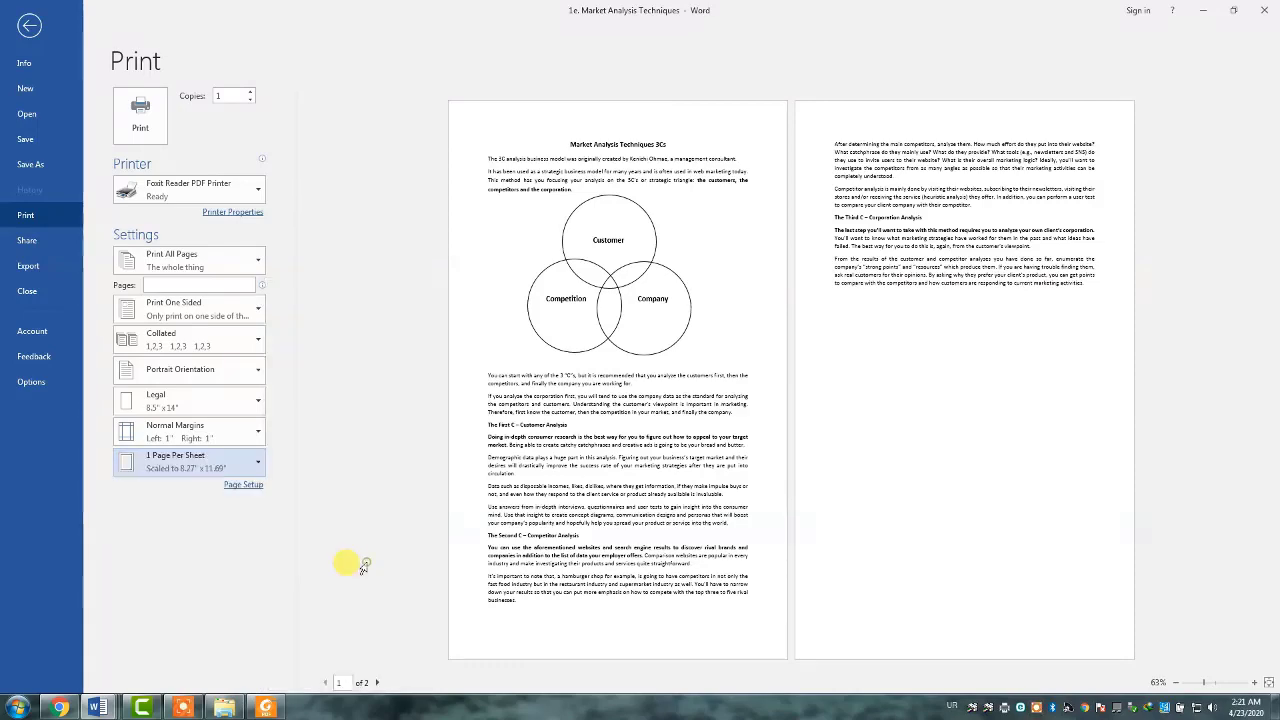
Step: Print the document with the Foxit Reader PDF Printer, saving it to the Desktop as "12"
left_click(145, 105)
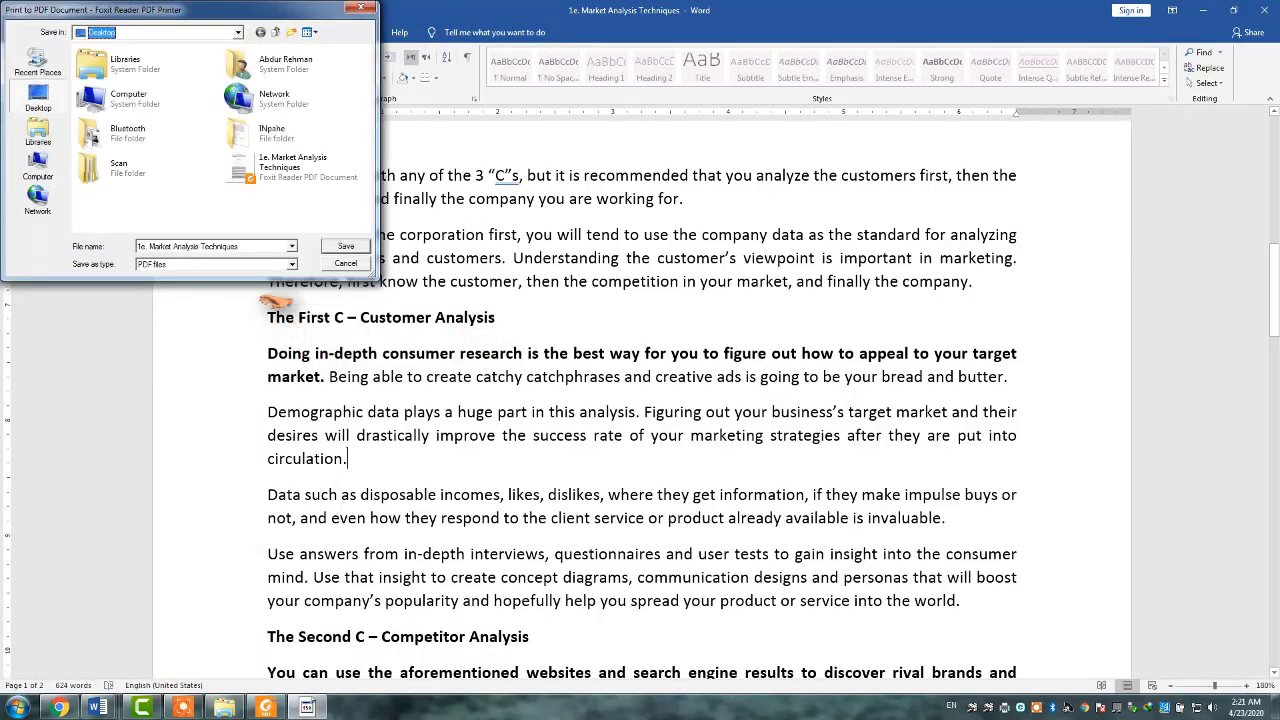
left_click(258, 245)
type("11")
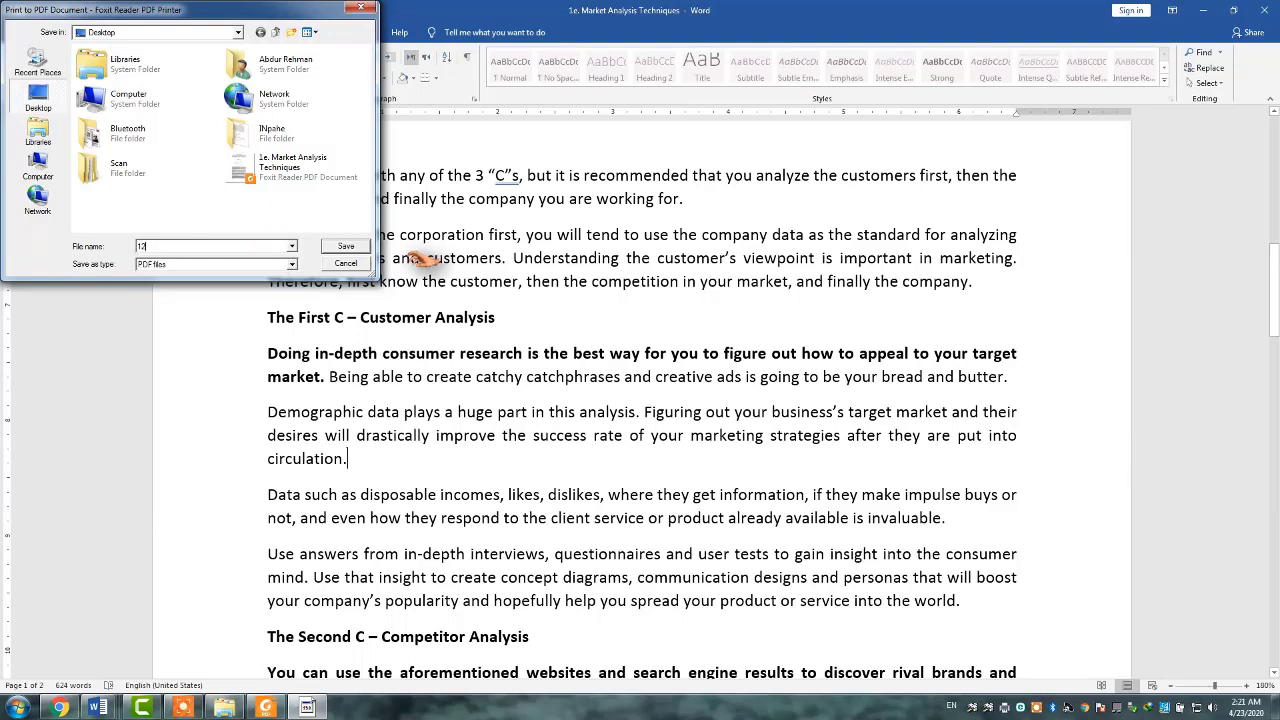
left_click(350, 248)
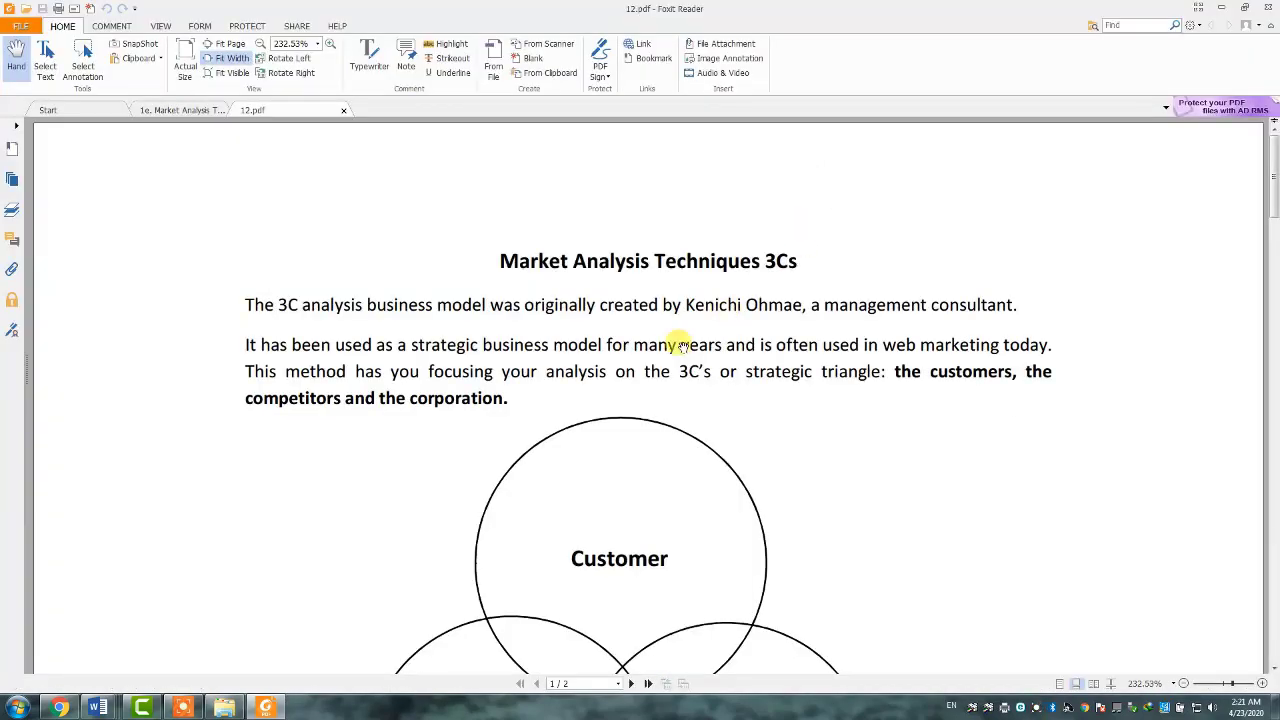
Step: Check the page layout of the generated 12.pdf at a reduced zoom and close the PDF reader
left_click(1183, 683)
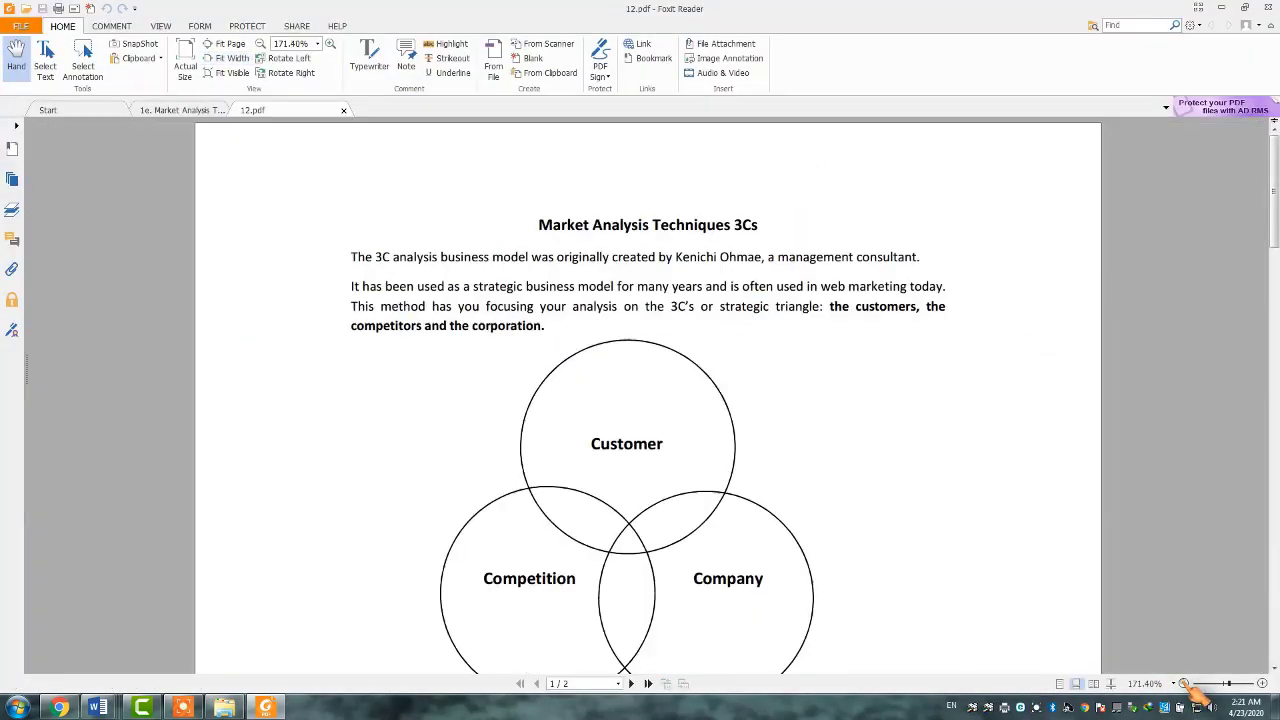
left_click(1183, 683)
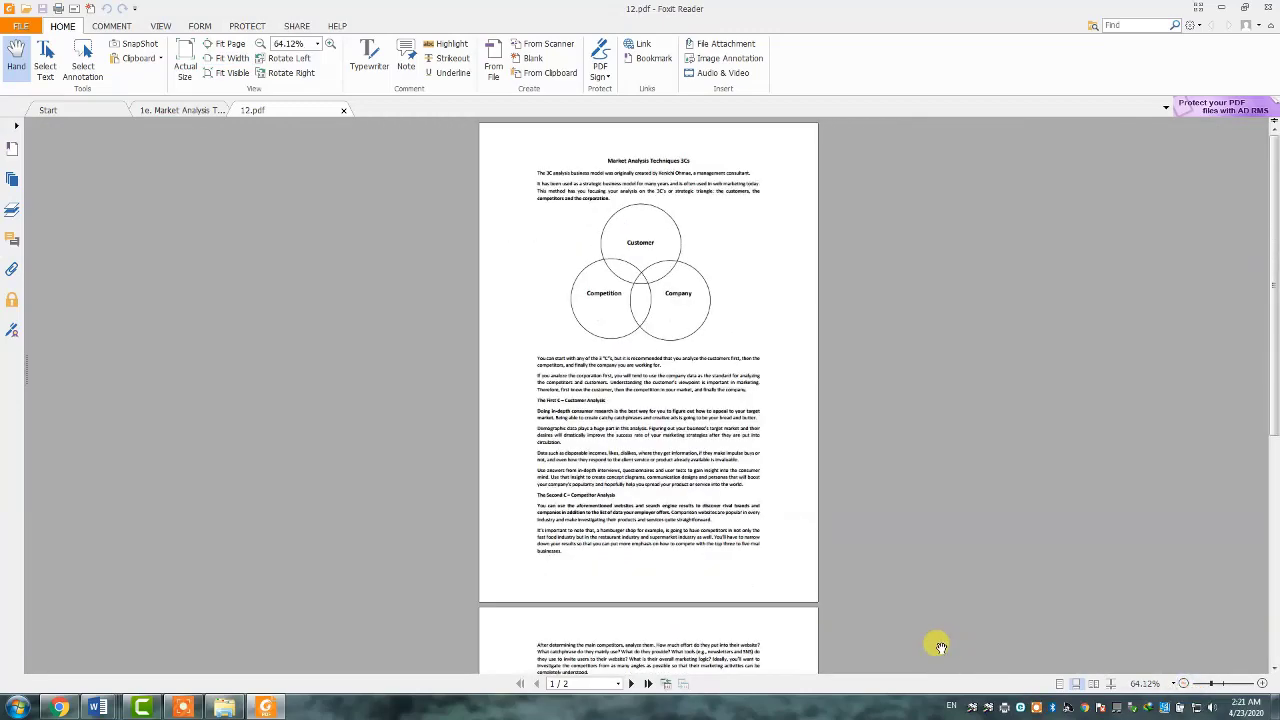
left_click_drag(1275, 291, 1276, 232)
left_click(1268, 7)
left_click(614, 362)
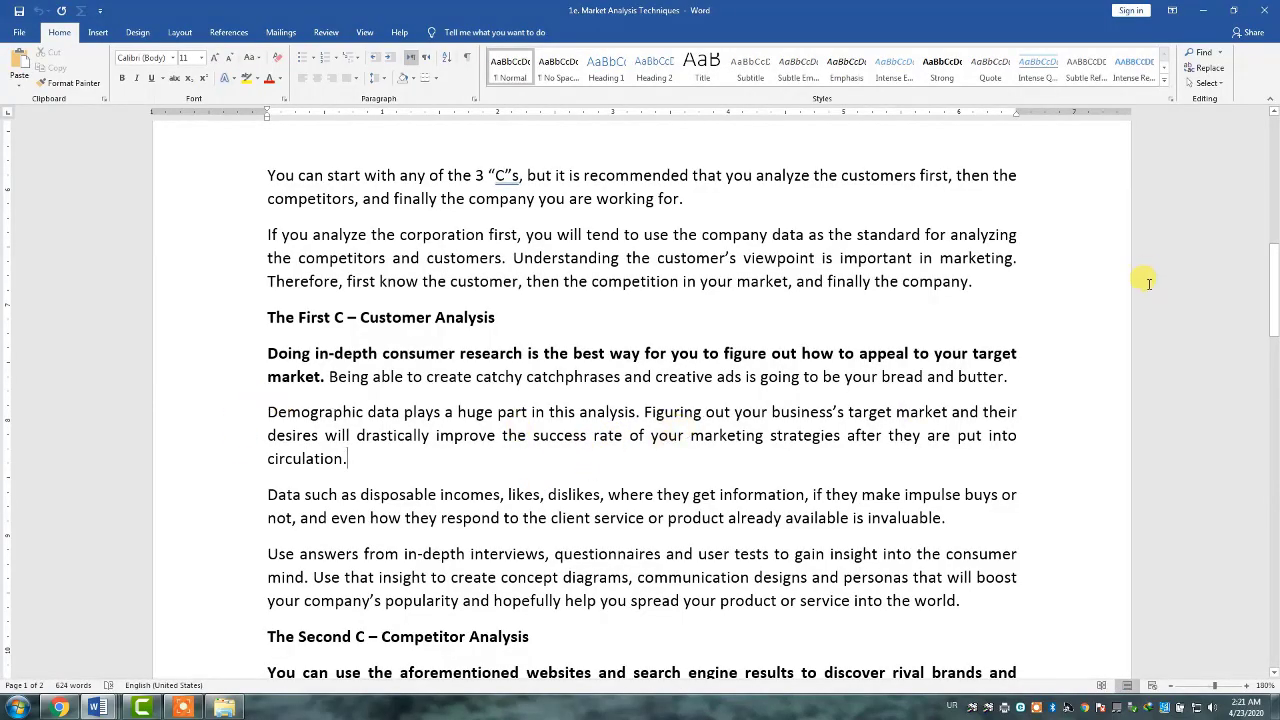
Step: Save a copy of the Market Analysis Techniques document to the Desktop as a PDF named "13"
left_click_drag(1274, 290, 1274, 158)
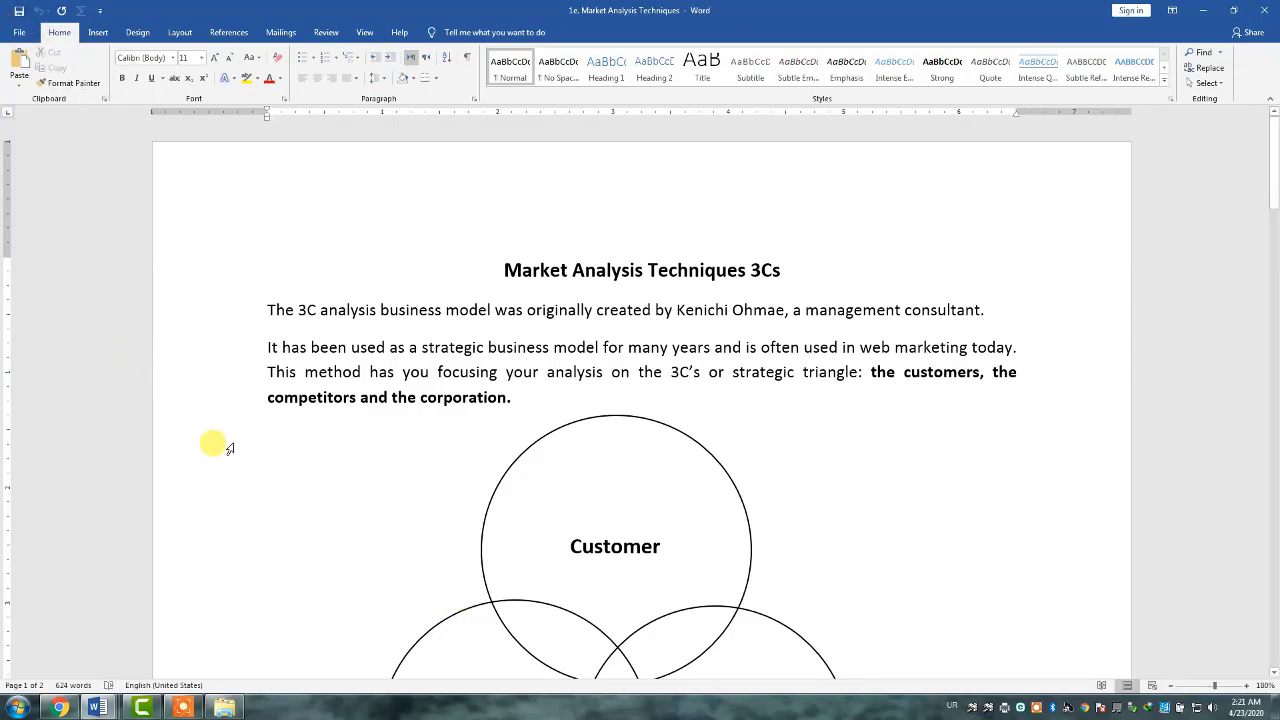
left_click(20, 33)
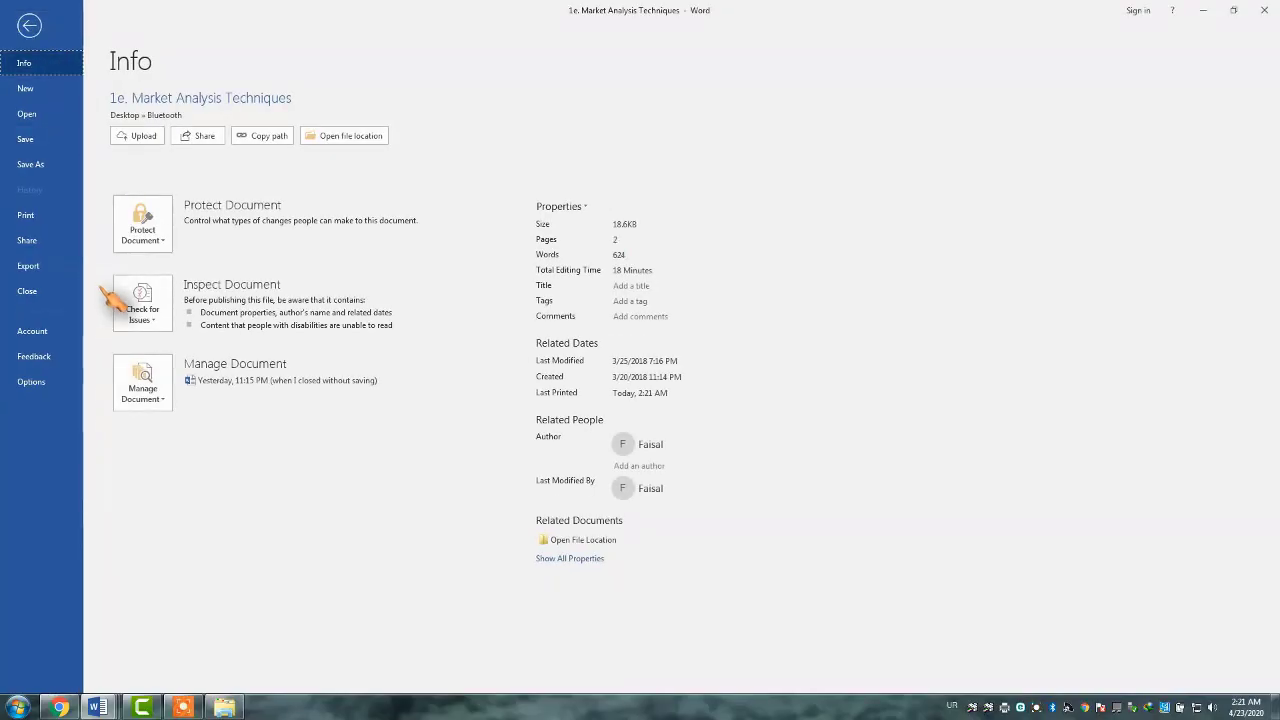
left_click(40, 165)
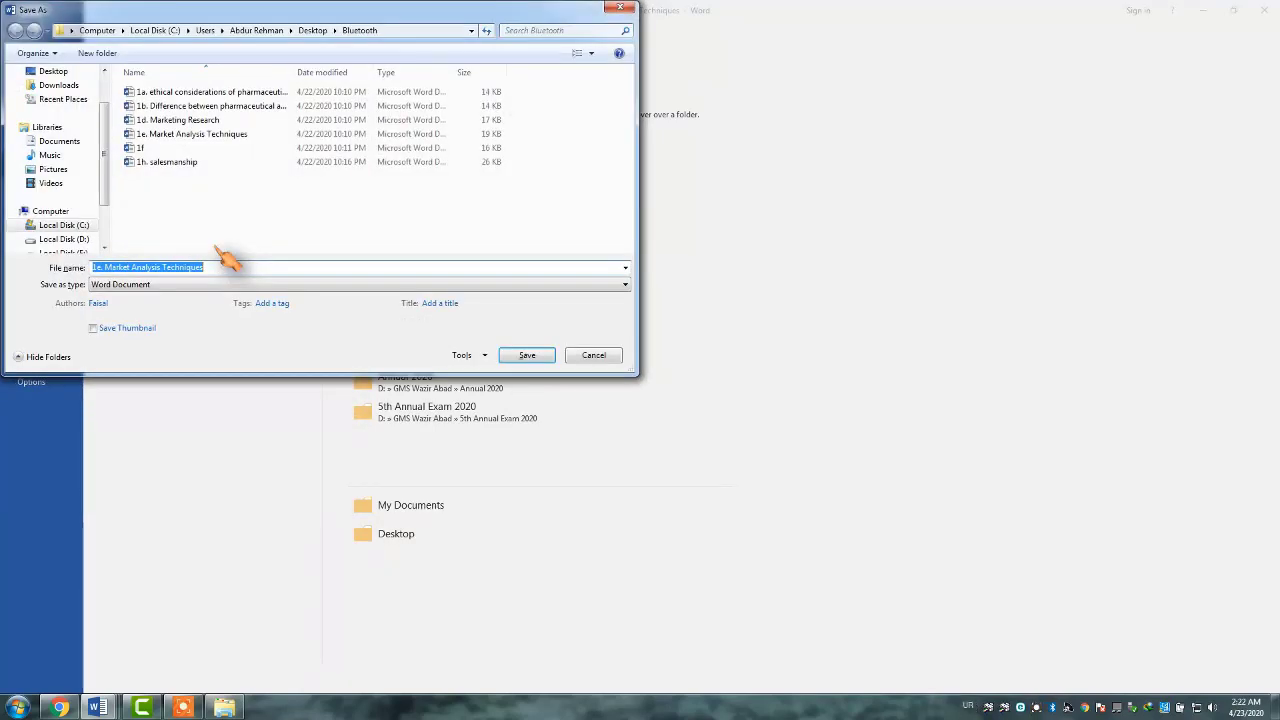
left_click(54, 74)
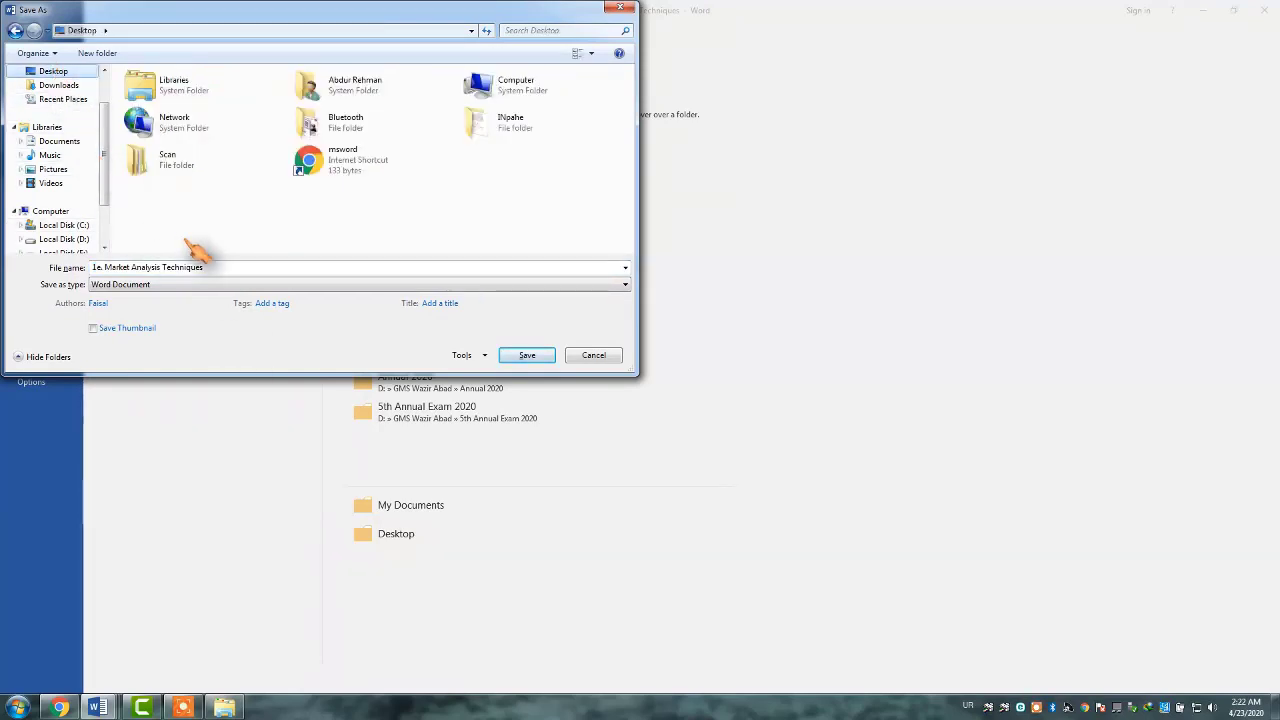
left_click(228, 263)
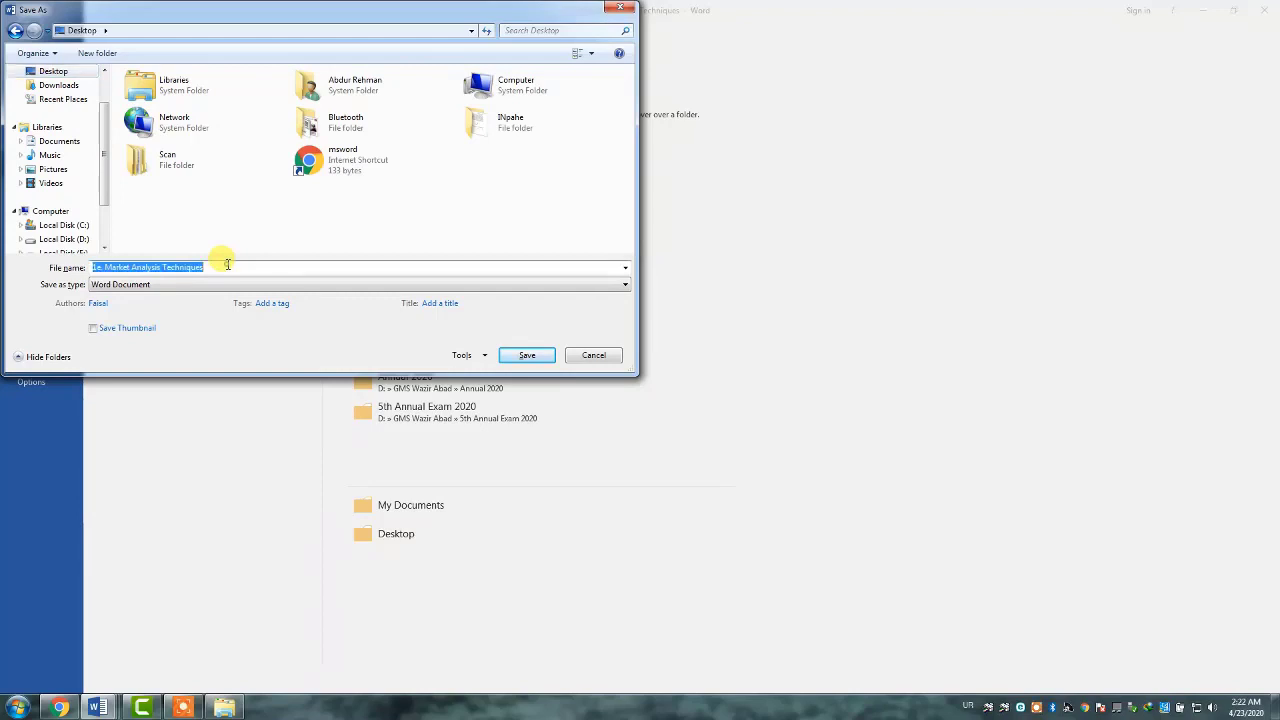
type("13")
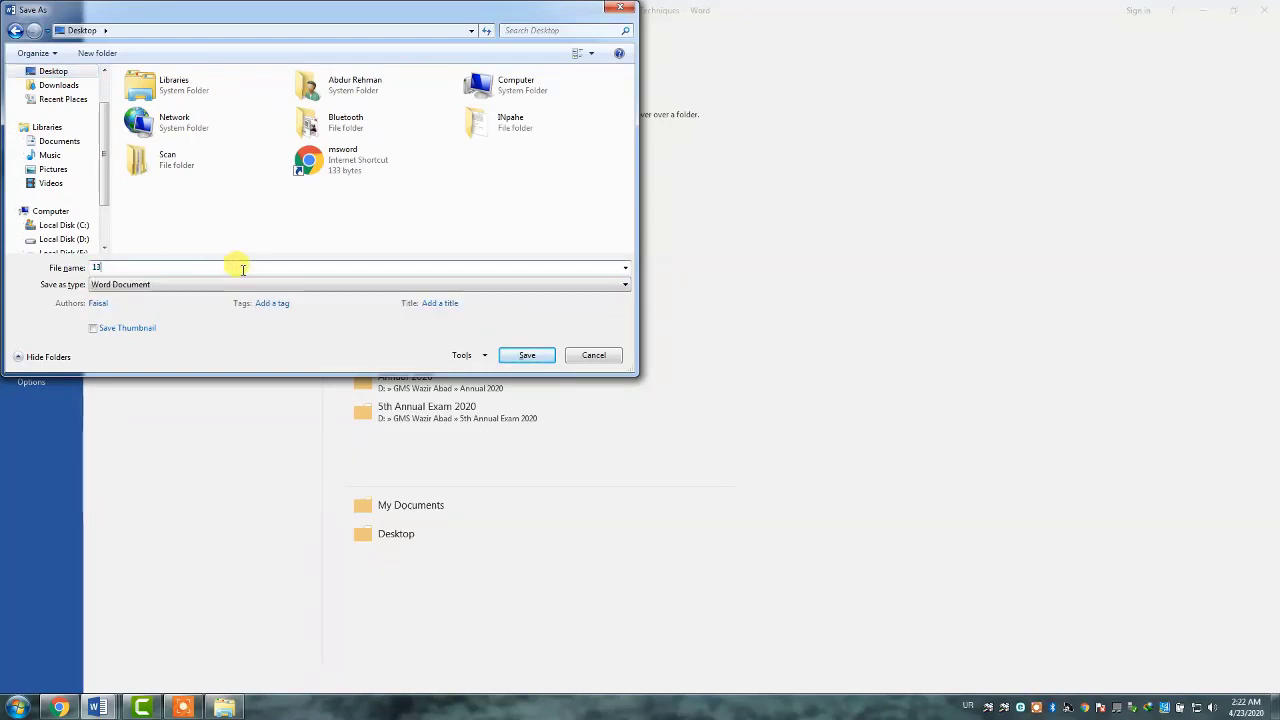
left_click(306, 286)
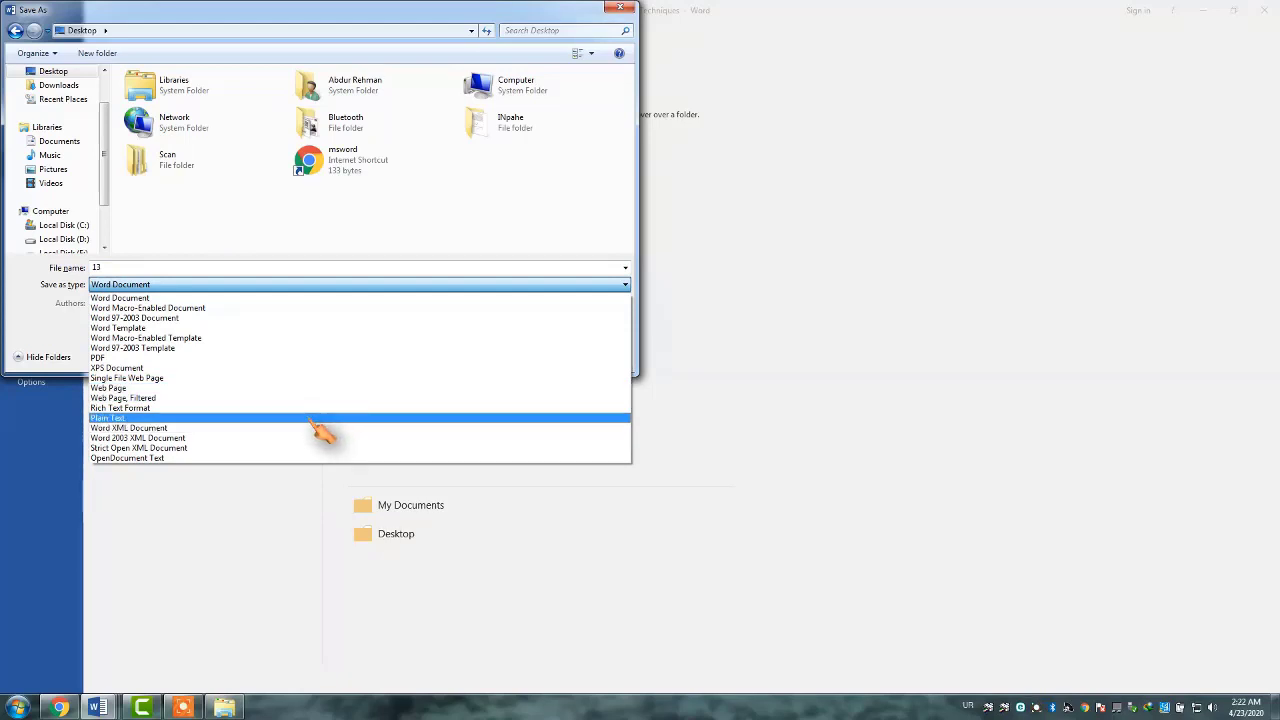
left_click(318, 358)
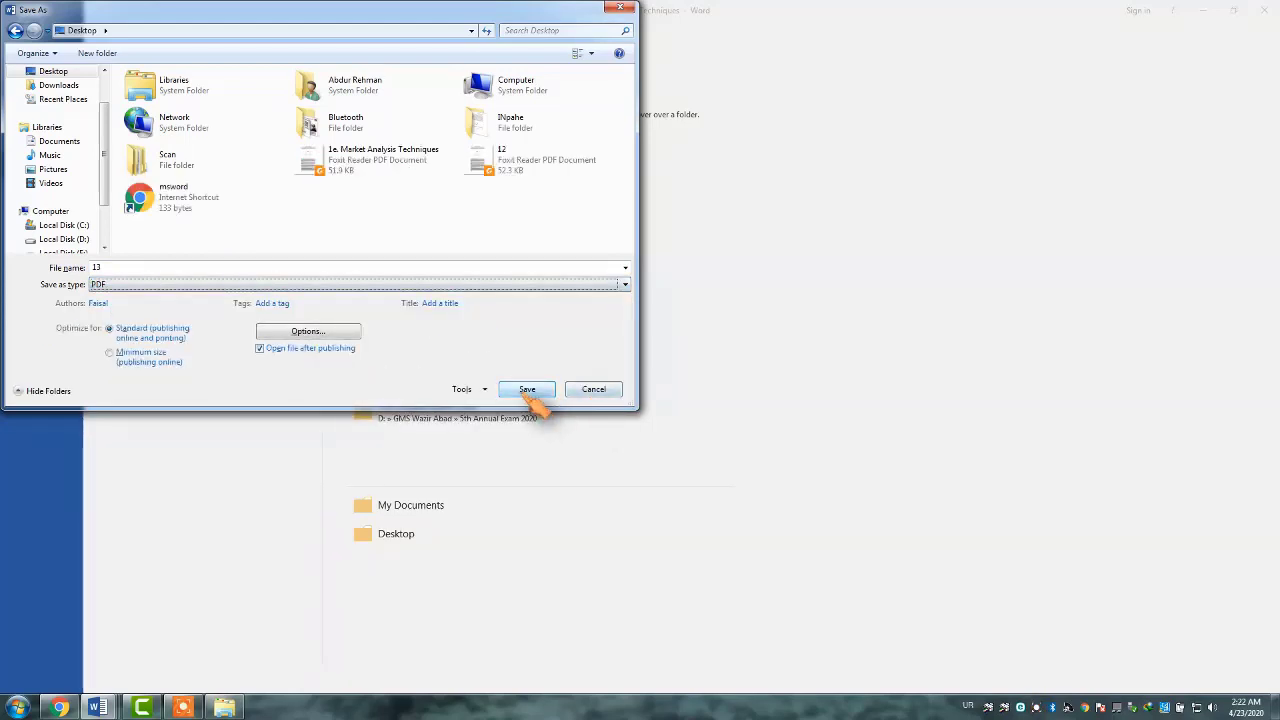
left_click(528, 390)
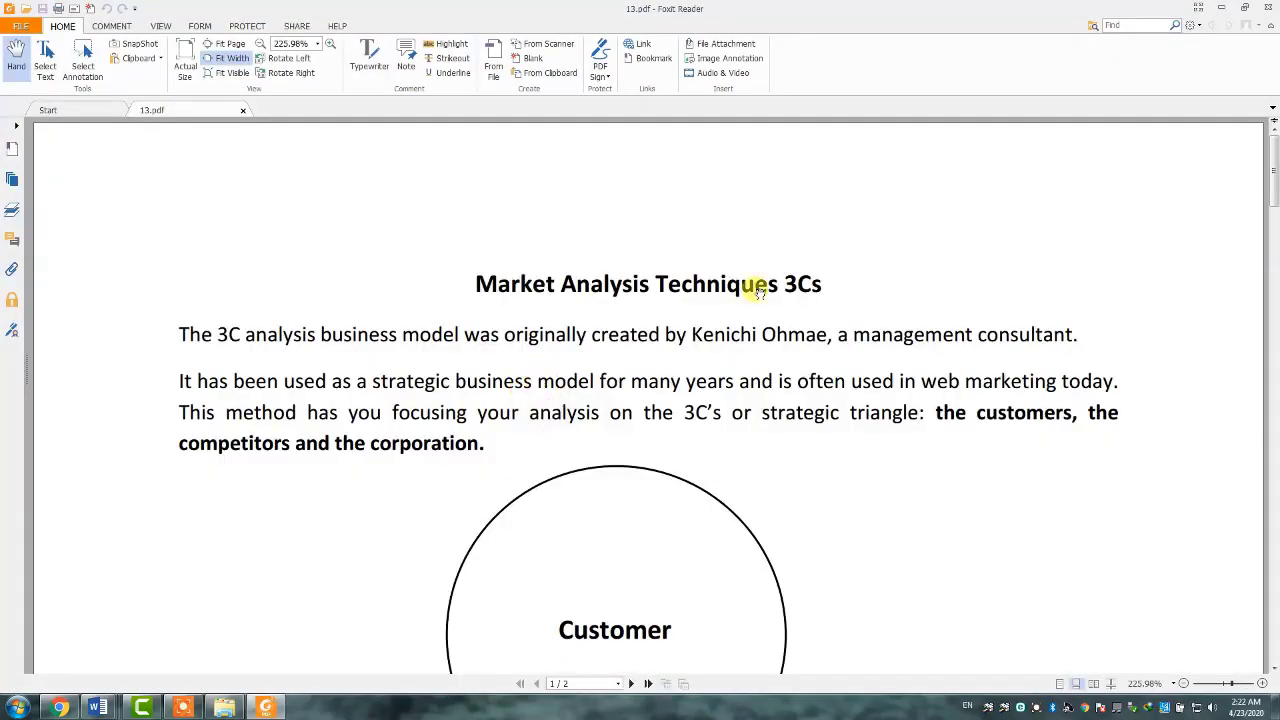
Step: Minimize the PDF reader and the open Word windows to show the desktop
left_click(1222, 8)
left_click(1222, 8)
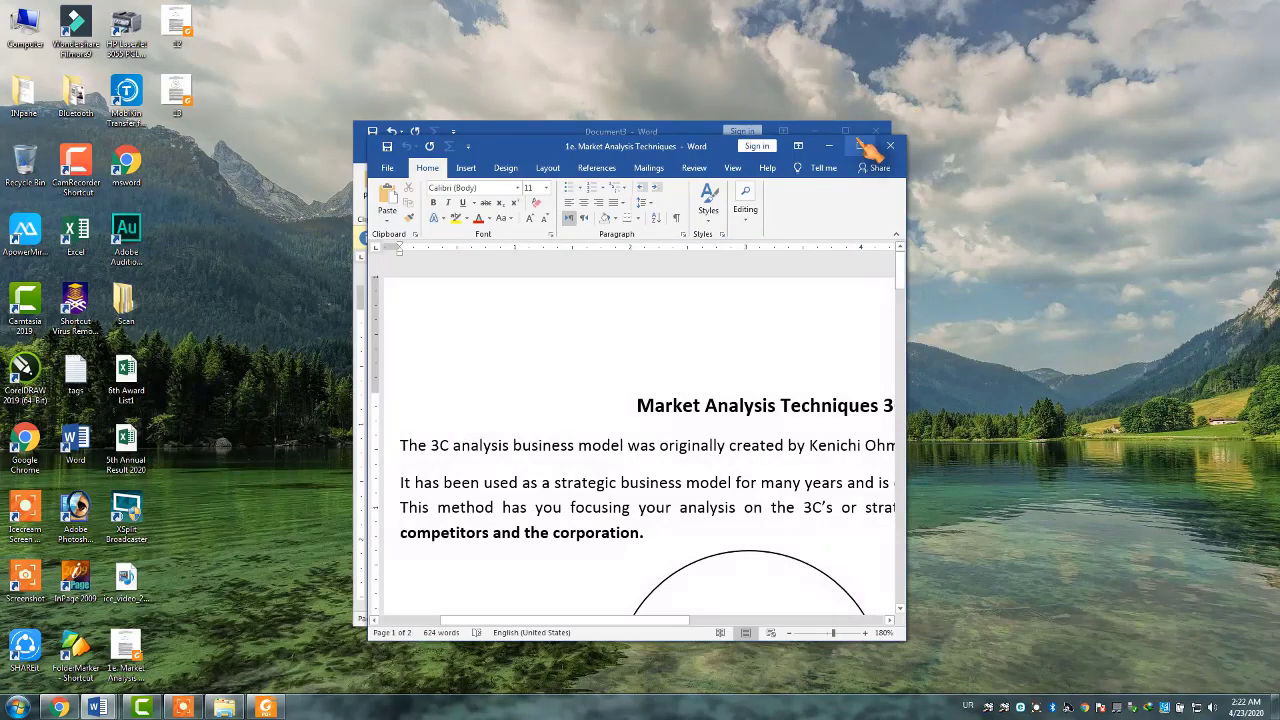
left_click(831, 146)
left_click(844, 131)
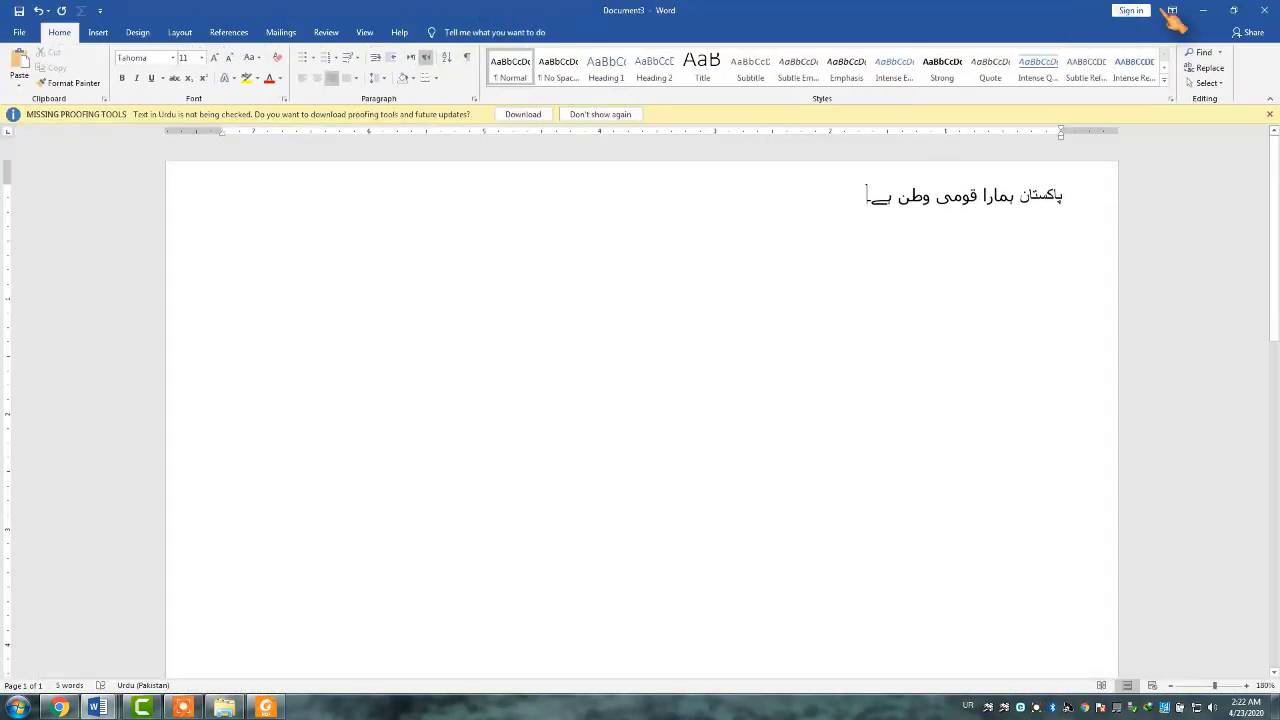
left_click(1204, 11)
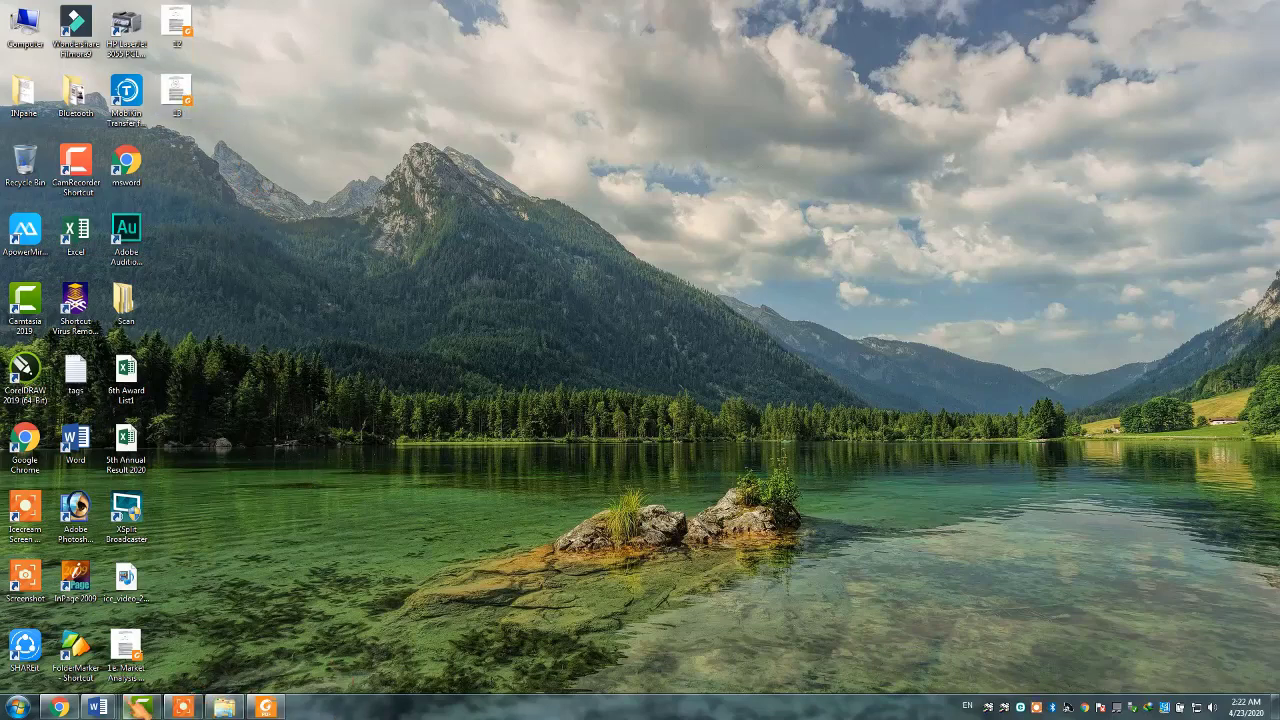
Step: Refresh the desktop, place Word ahead of Chrome on the taskbar, and switch to the Document2 window in Word
right_click(330, 273)
left_click(368, 310)
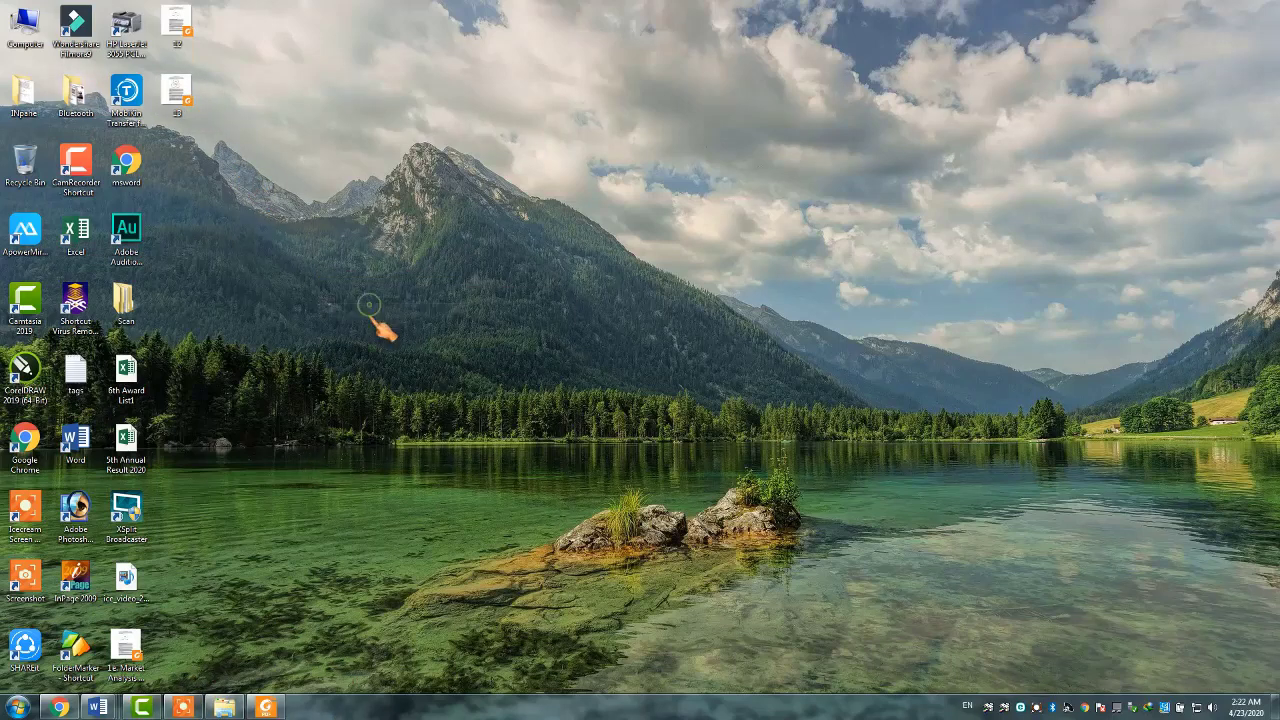
left_click_drag(82, 706, 100, 706)
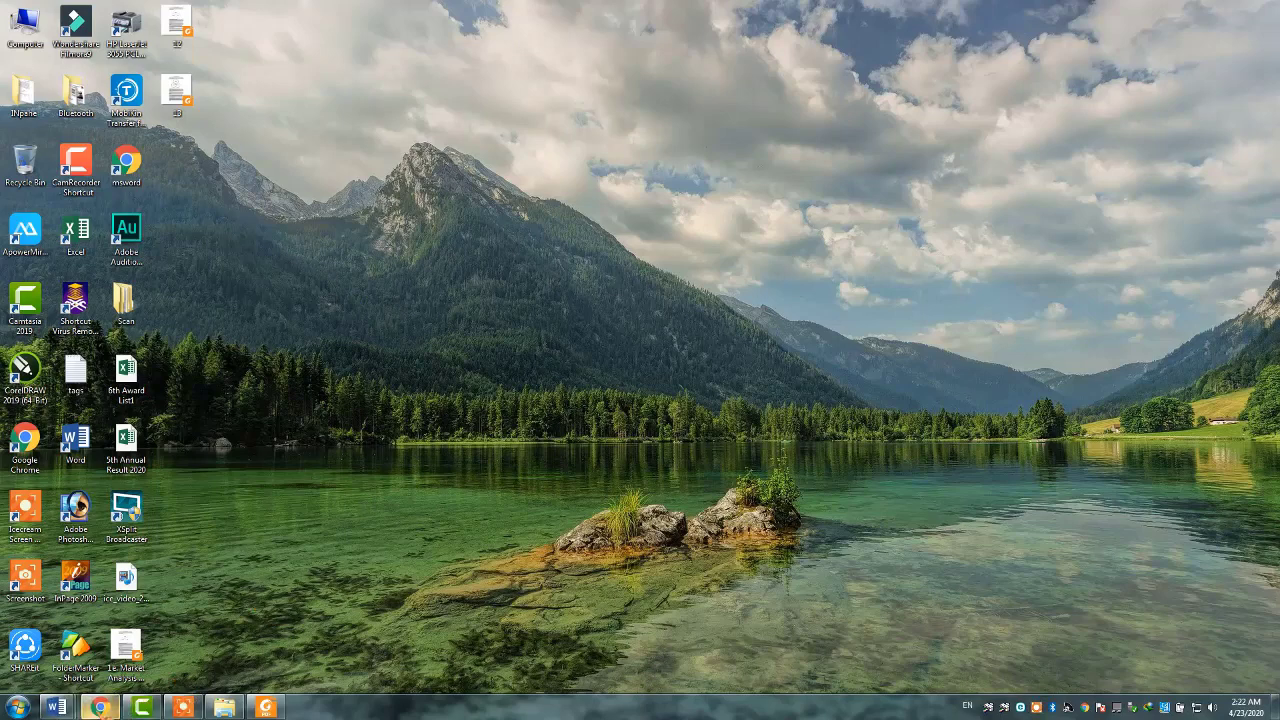
mouse_move(101, 706)
left_click(118, 628)
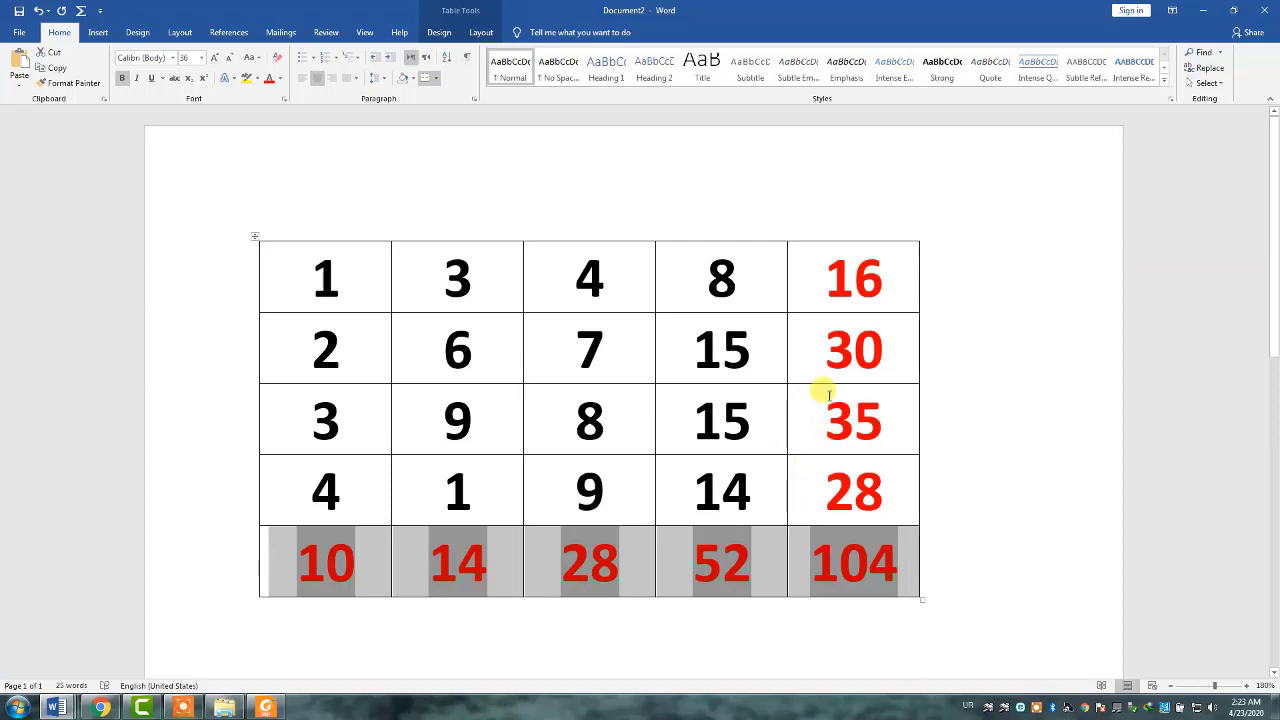
Step: Clear the red totals from the table's last column and bottom row
left_click_drag(818, 274, 850, 562)
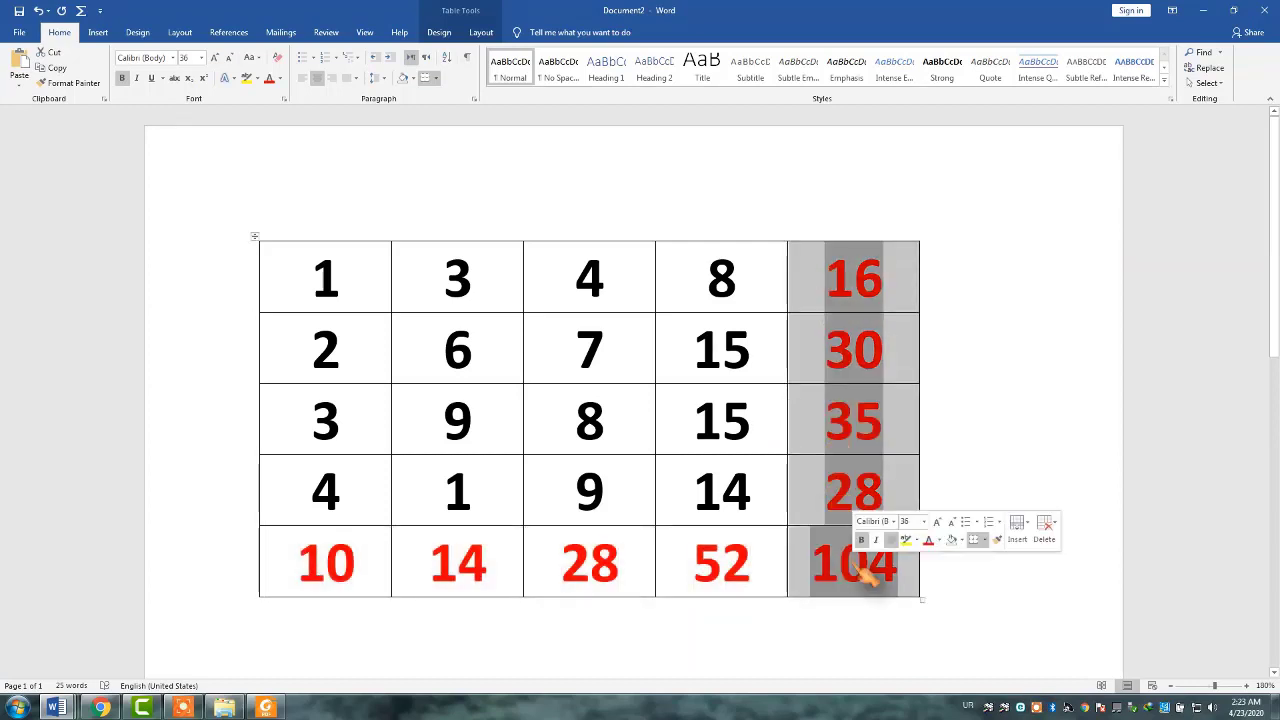
key("Delete")
left_click_drag(760, 553, 238, 567)
key("Delete")
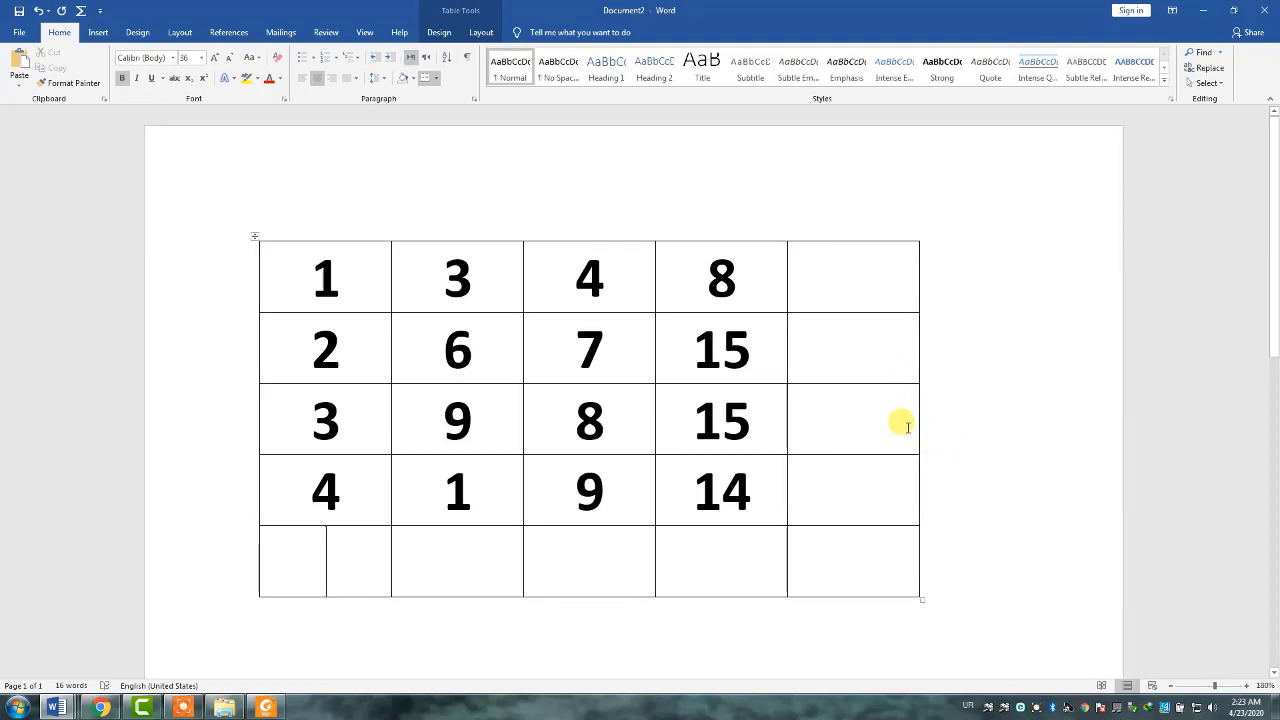
Step: Insert a blank row below the table's third row and undo the insertion
right_click(904, 427)
left_click(886, 423)
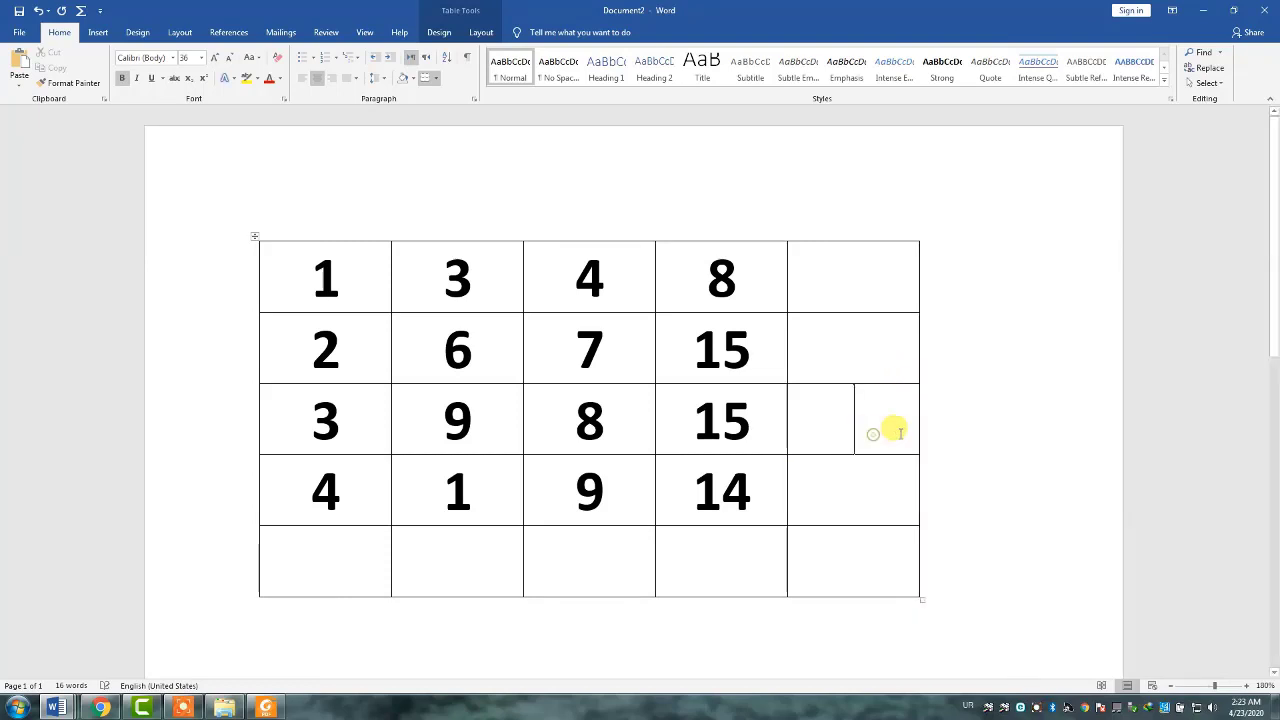
left_click(918, 415)
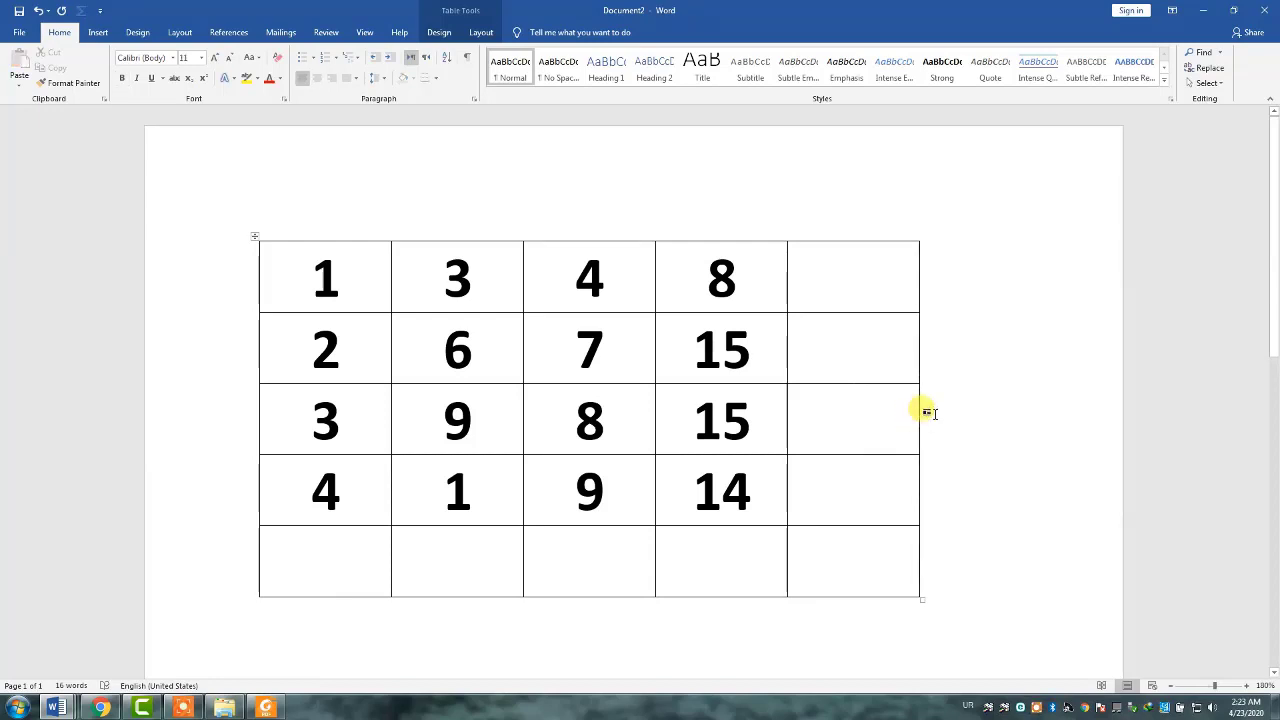
key("Return")
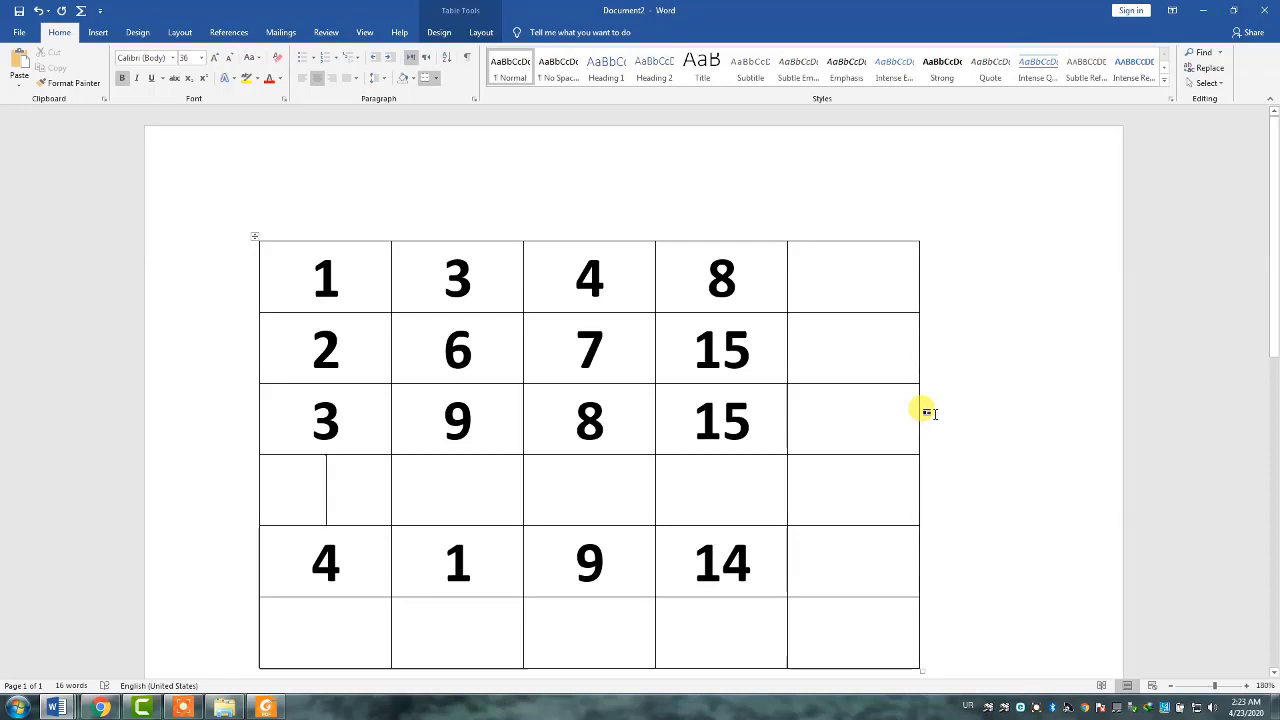
key("ctrl+z")
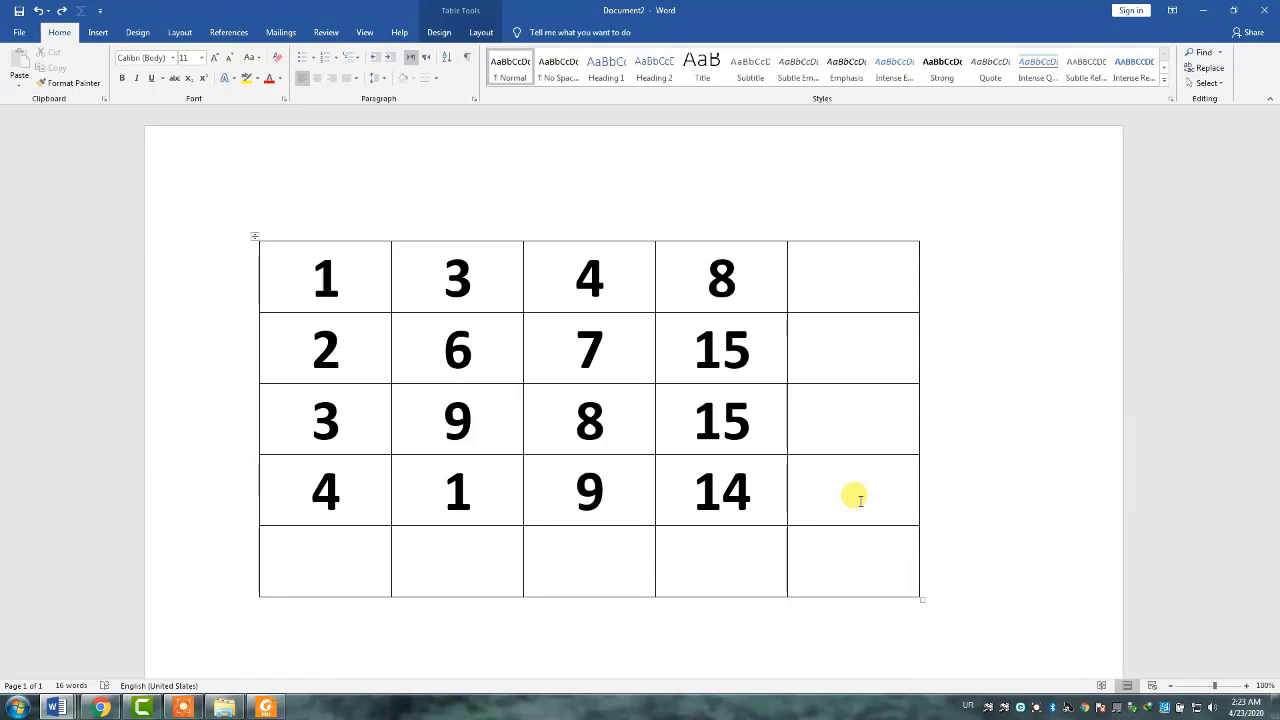
left_click_drag(300, 277, 704, 470)
left_click(660, 505)
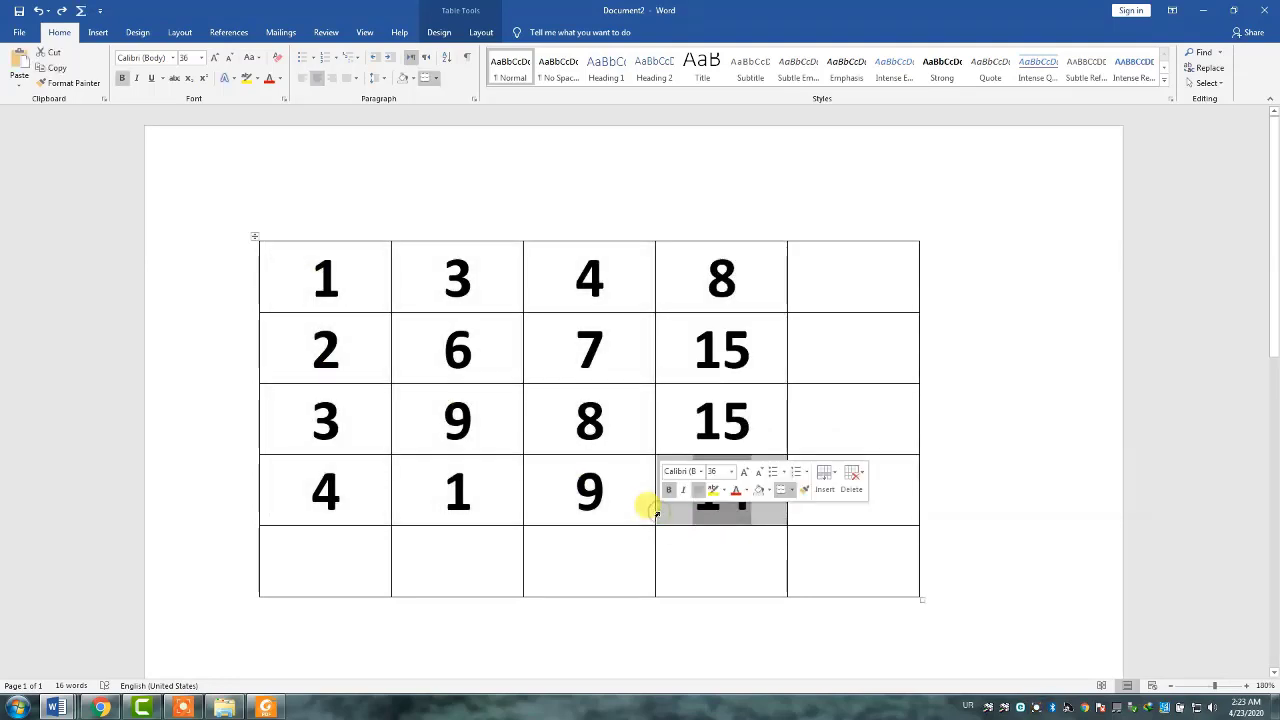
left_click(607, 347)
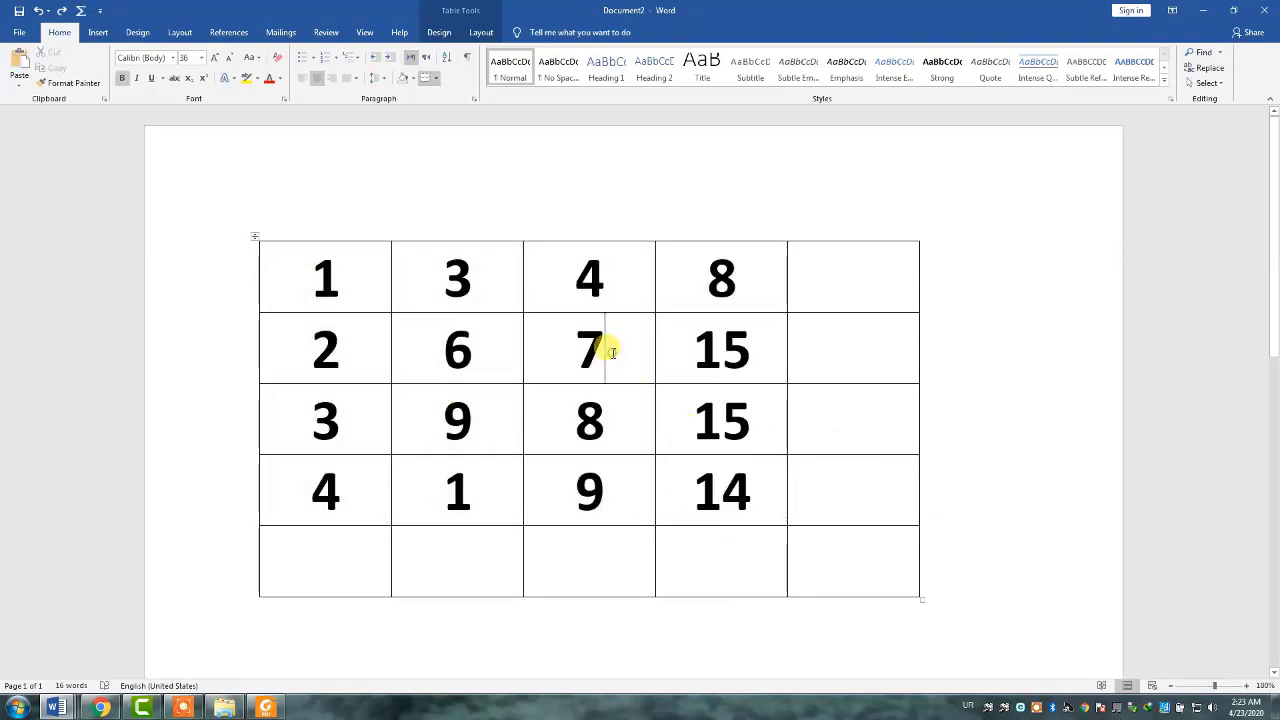
left_click(337, 549)
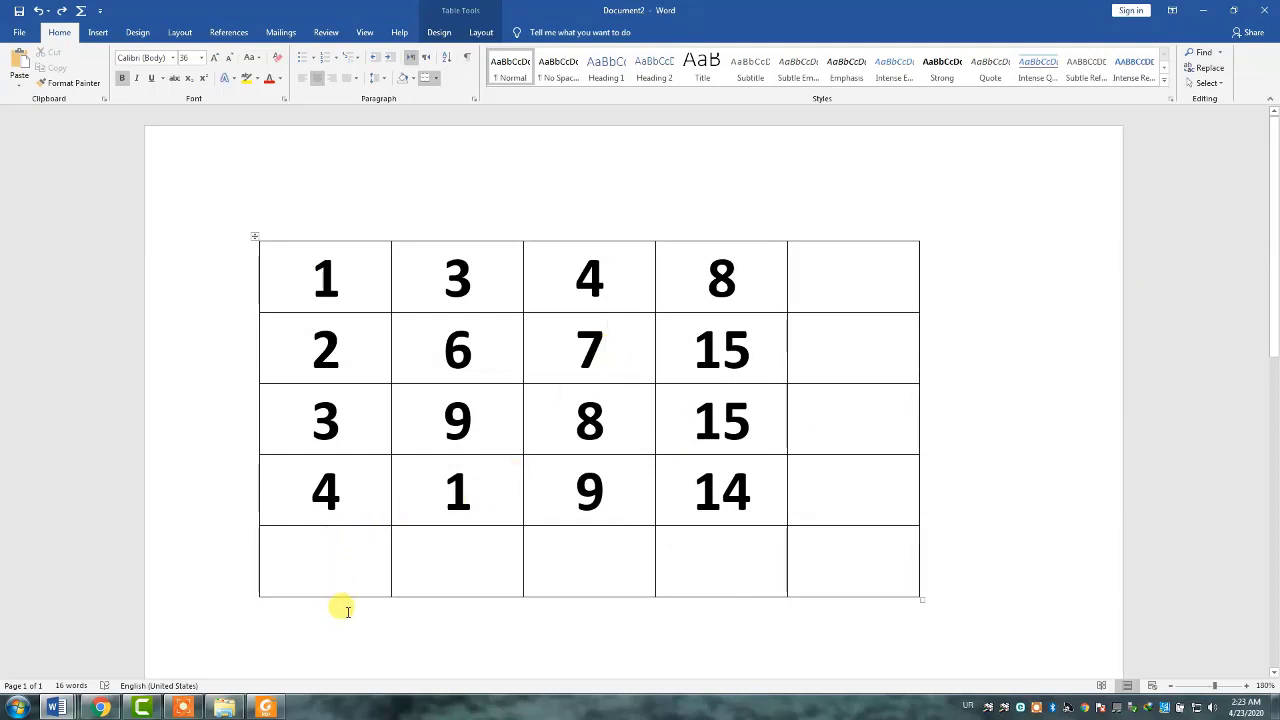
Step: Sum the first column's numbers in its empty bottom cell with the Sum command
left_click_drag(337, 274, 323, 491)
left_click(308, 558)
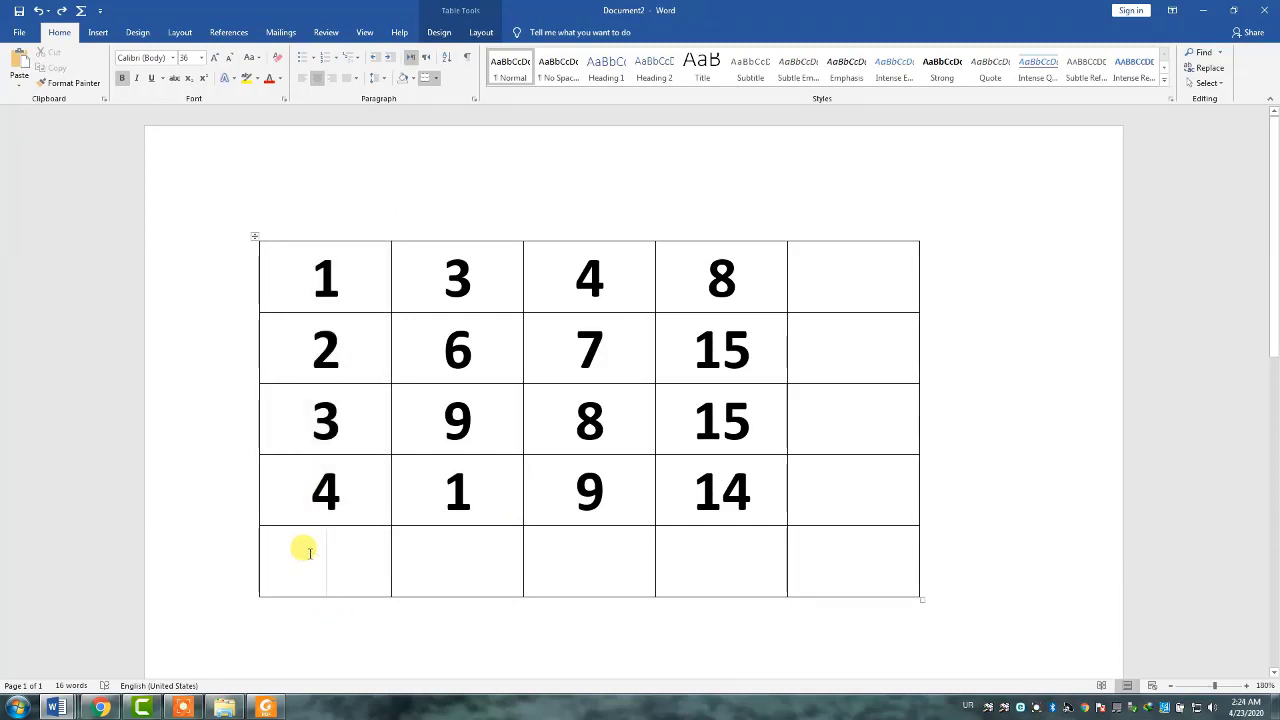
left_click(82, 11)
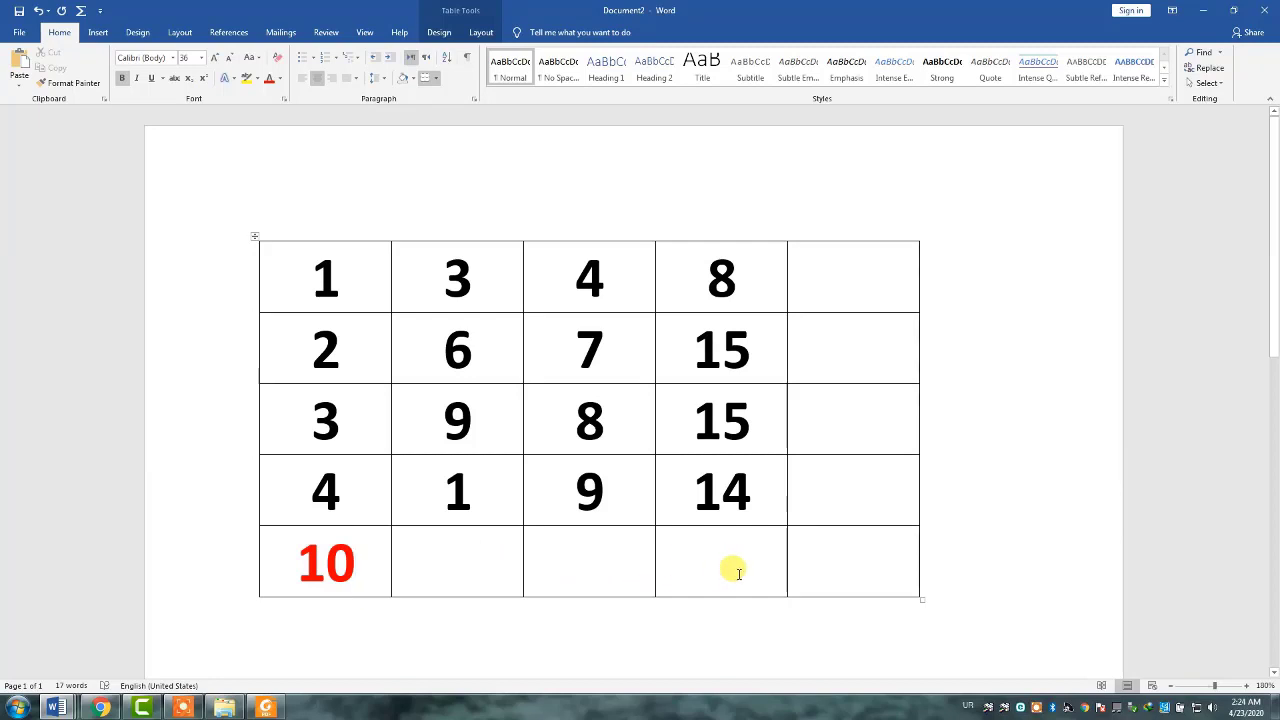
Step: Copy the first column's total into the bottom cells of the second, third and fourth columns
left_click_drag(350, 563, 287, 562)
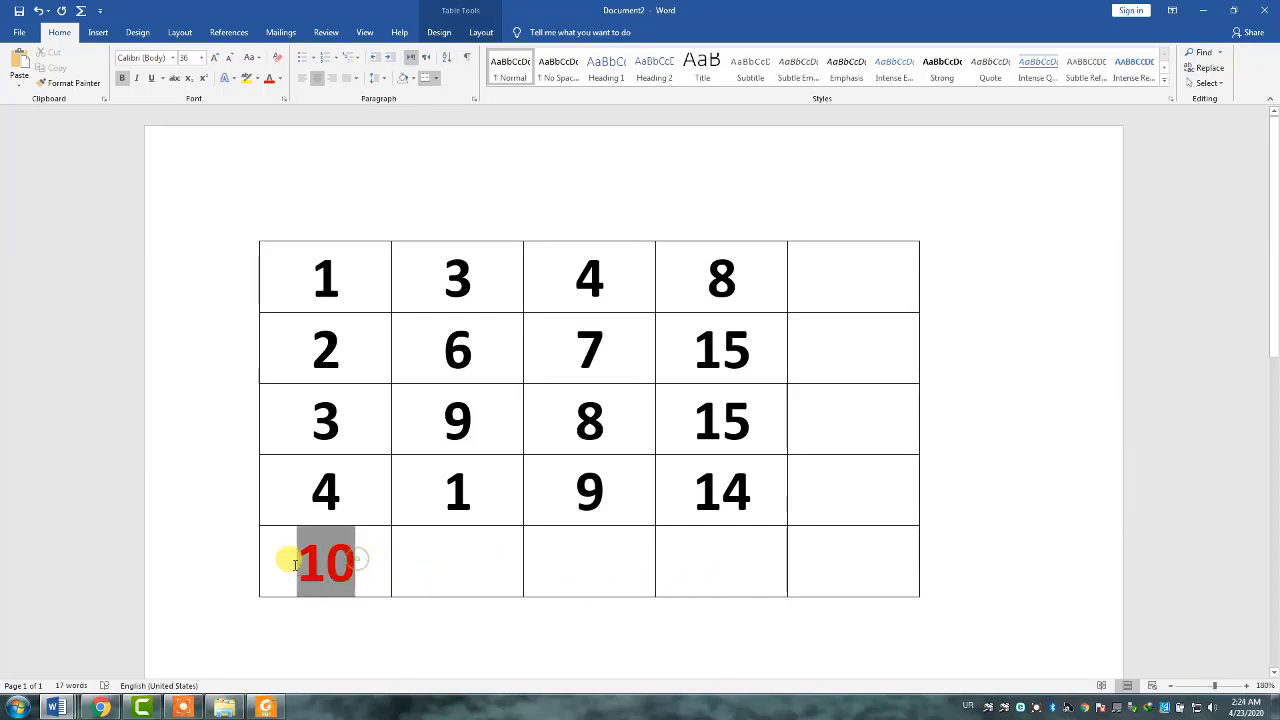
left_click_drag(445, 560, 752, 575)
type("10\t10\t10")
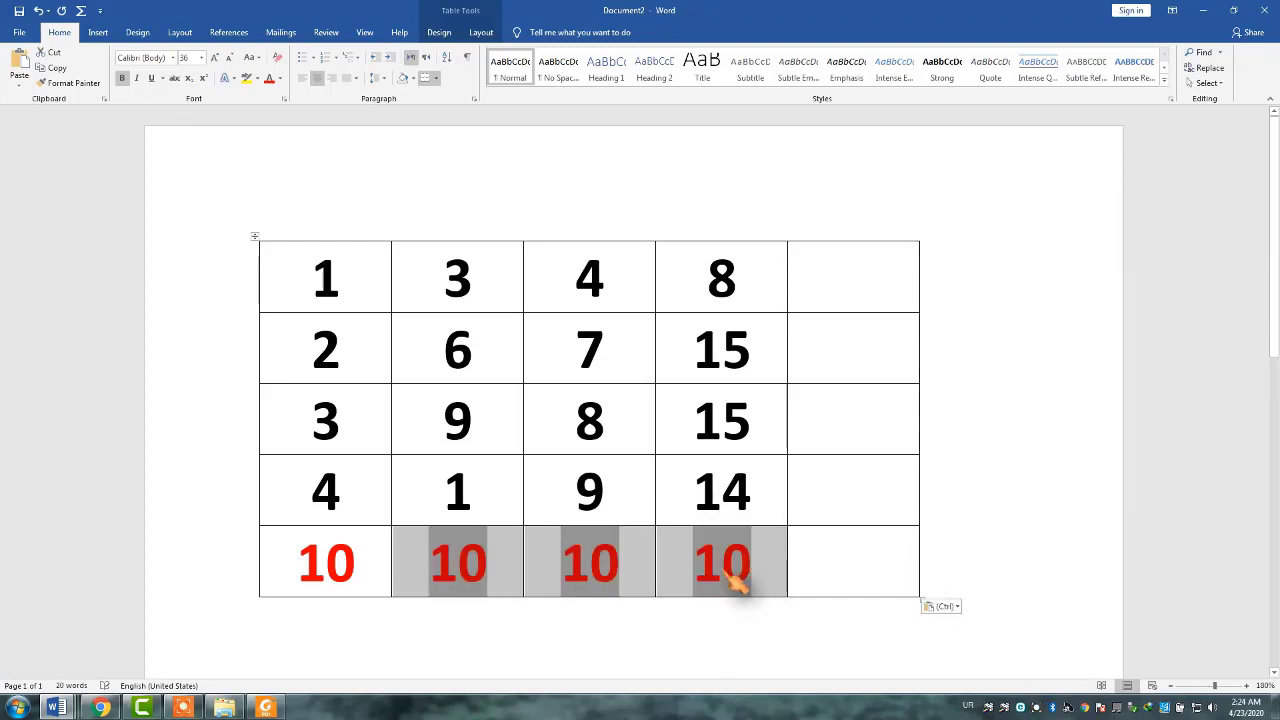
Step: Recalculate the copied totals in the bottom cells of the second, third and fourth columns with the Sum command
left_click_drag(622, 580, 543, 586)
left_click_drag(433, 560, 487, 565)
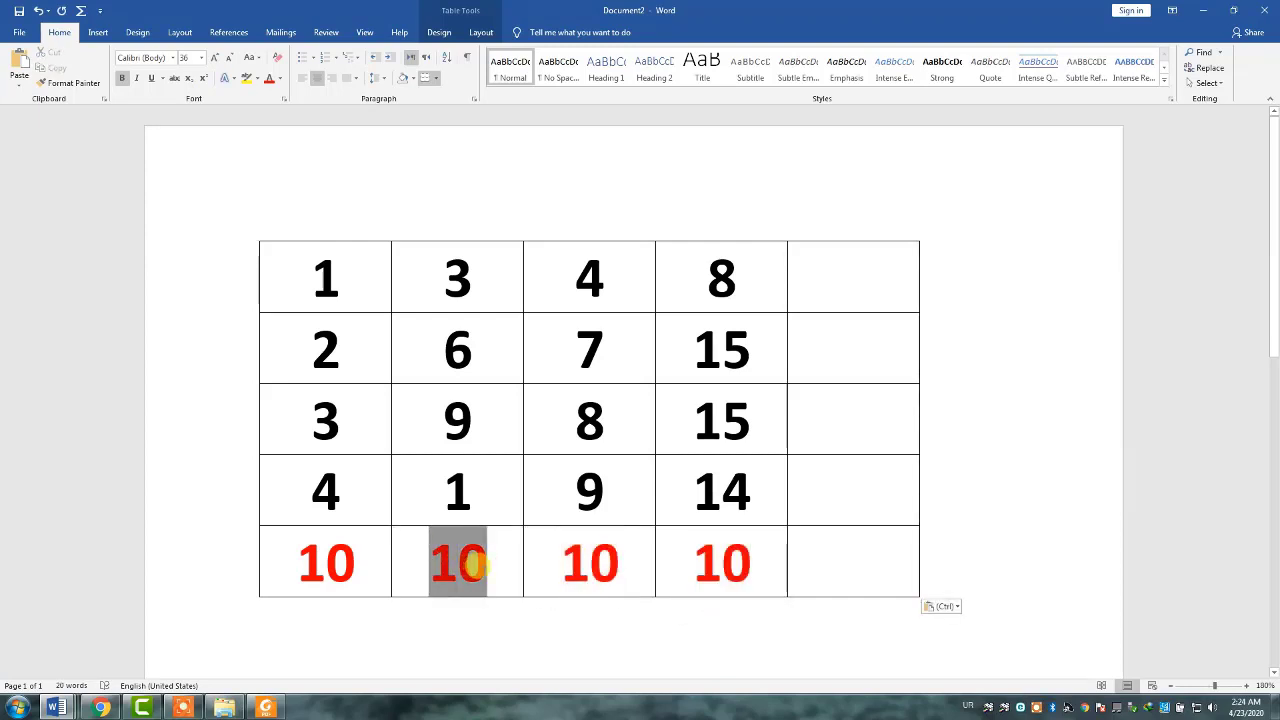
left_click(81, 10)
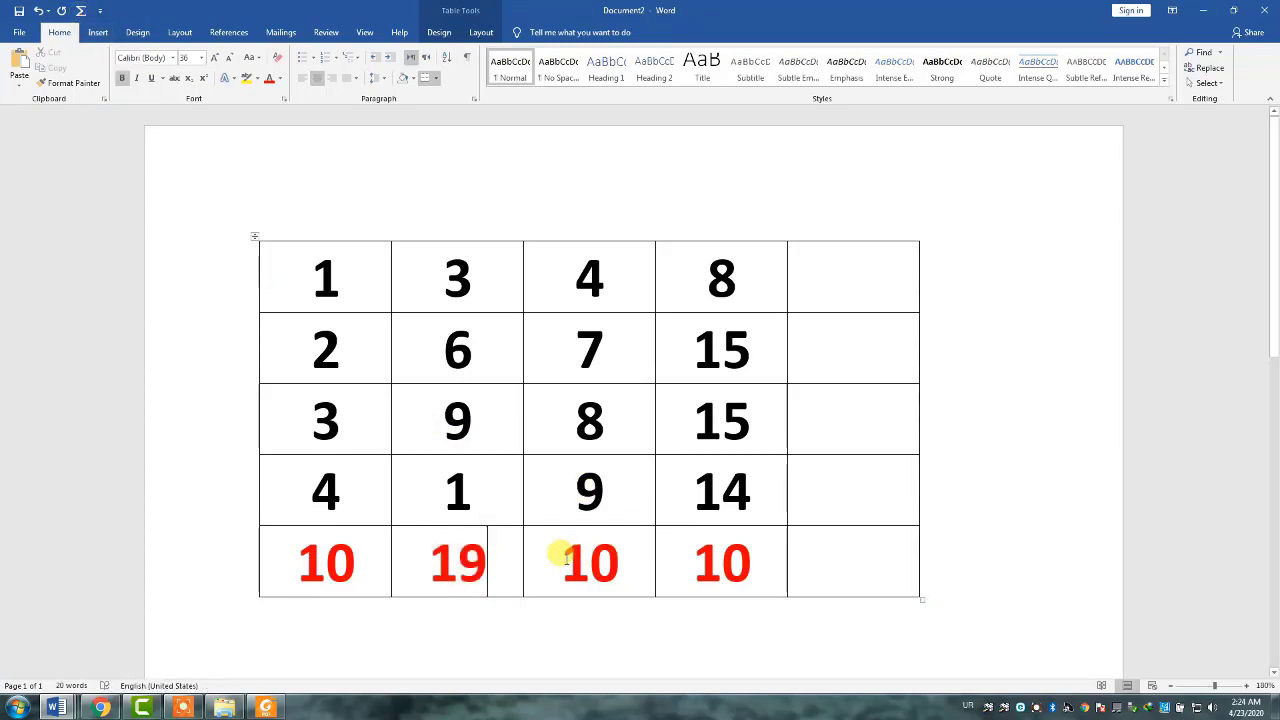
left_click_drag(557, 561, 612, 564)
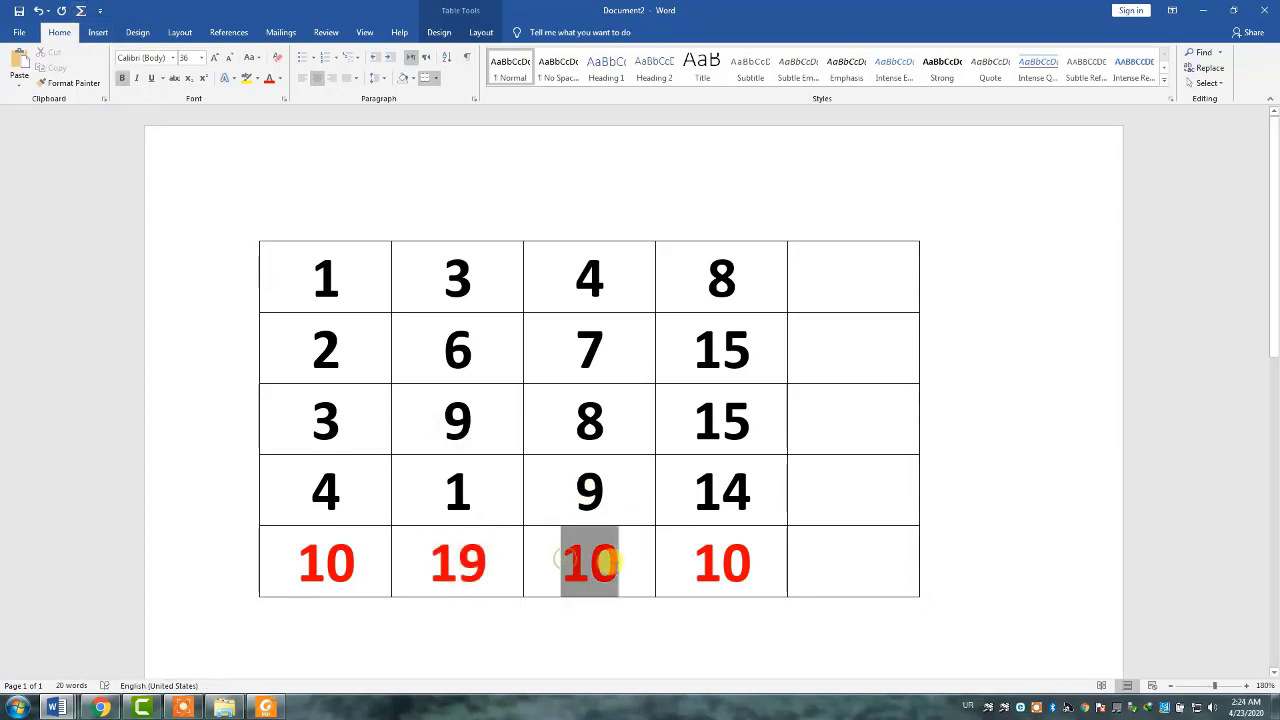
left_click(81, 10)
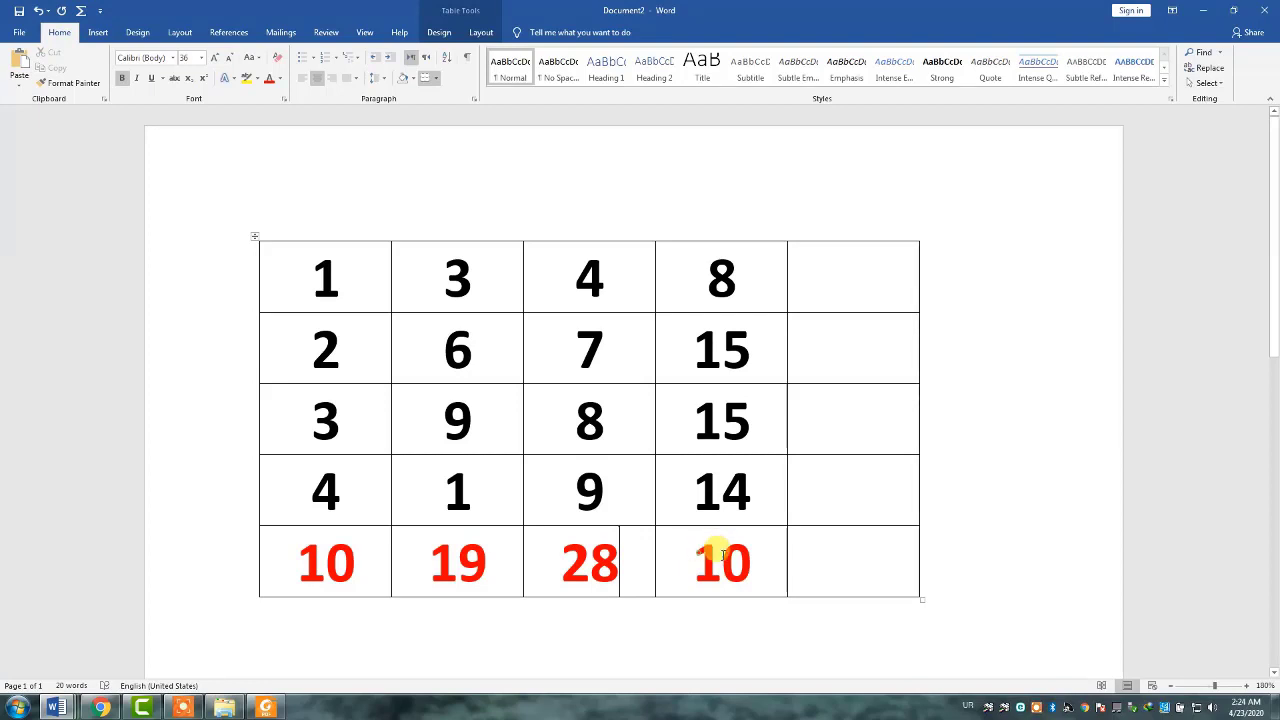
left_click_drag(717, 560, 752, 557)
key("ctrl+c")
left_click(81, 10)
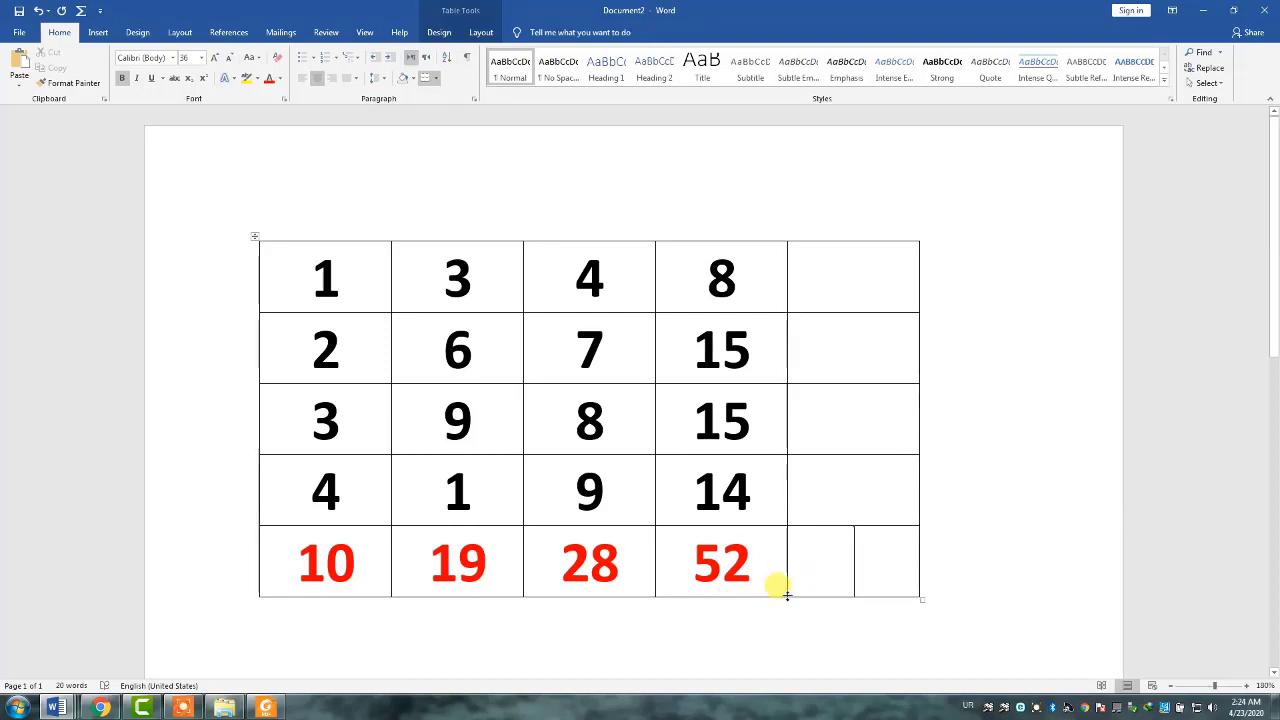
Step: Paste the copied total into the fifth column's bottom cell and replace it using the Sum command
key("ctrl+v")
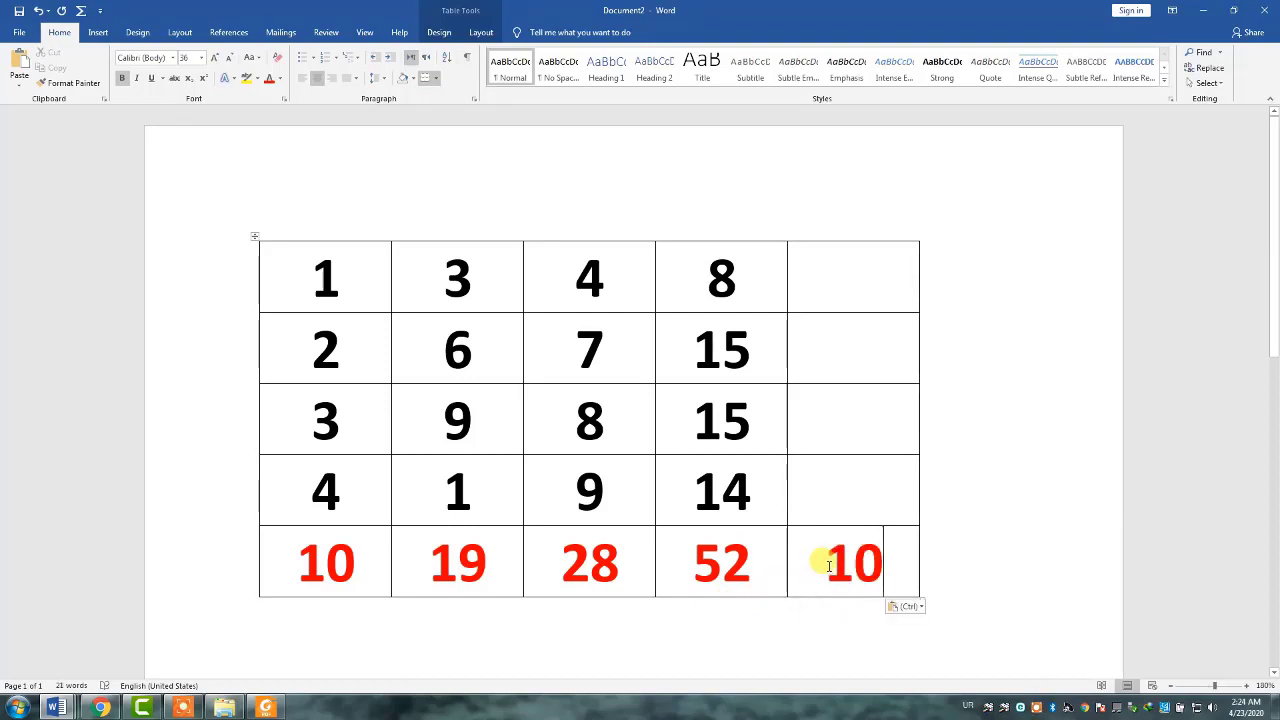
left_click_drag(826, 563, 885, 560)
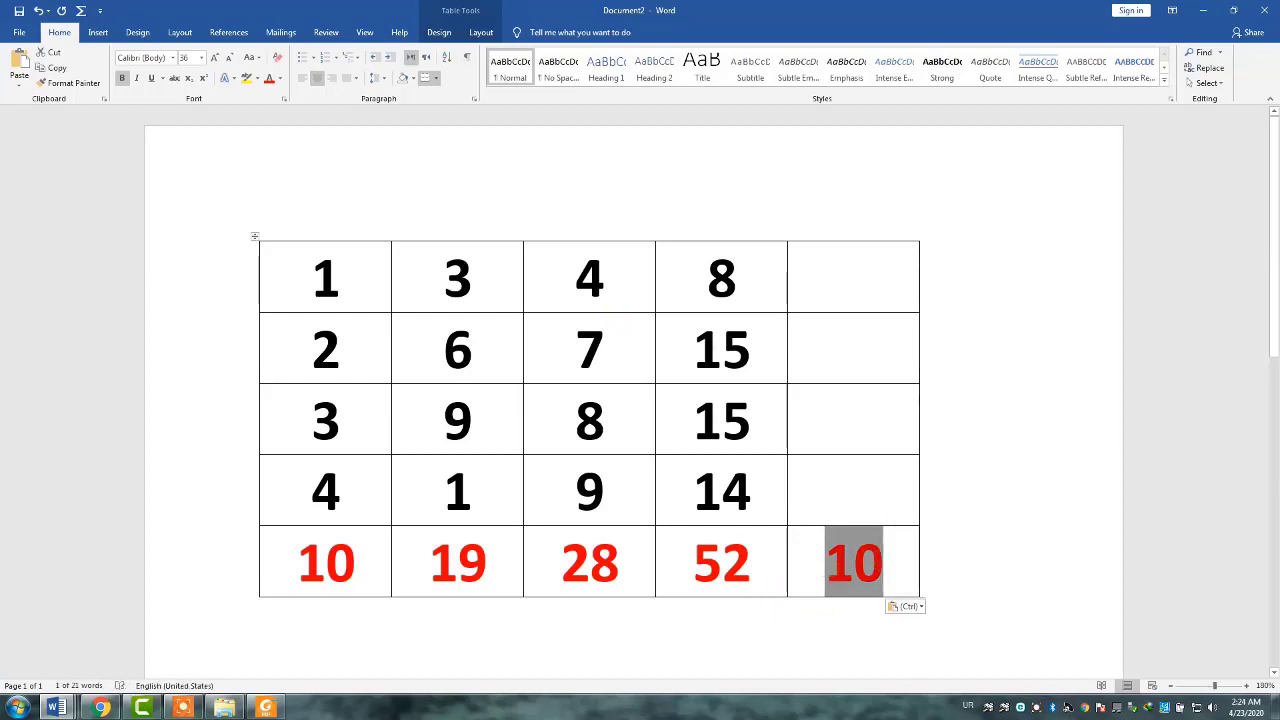
left_click(82, 10)
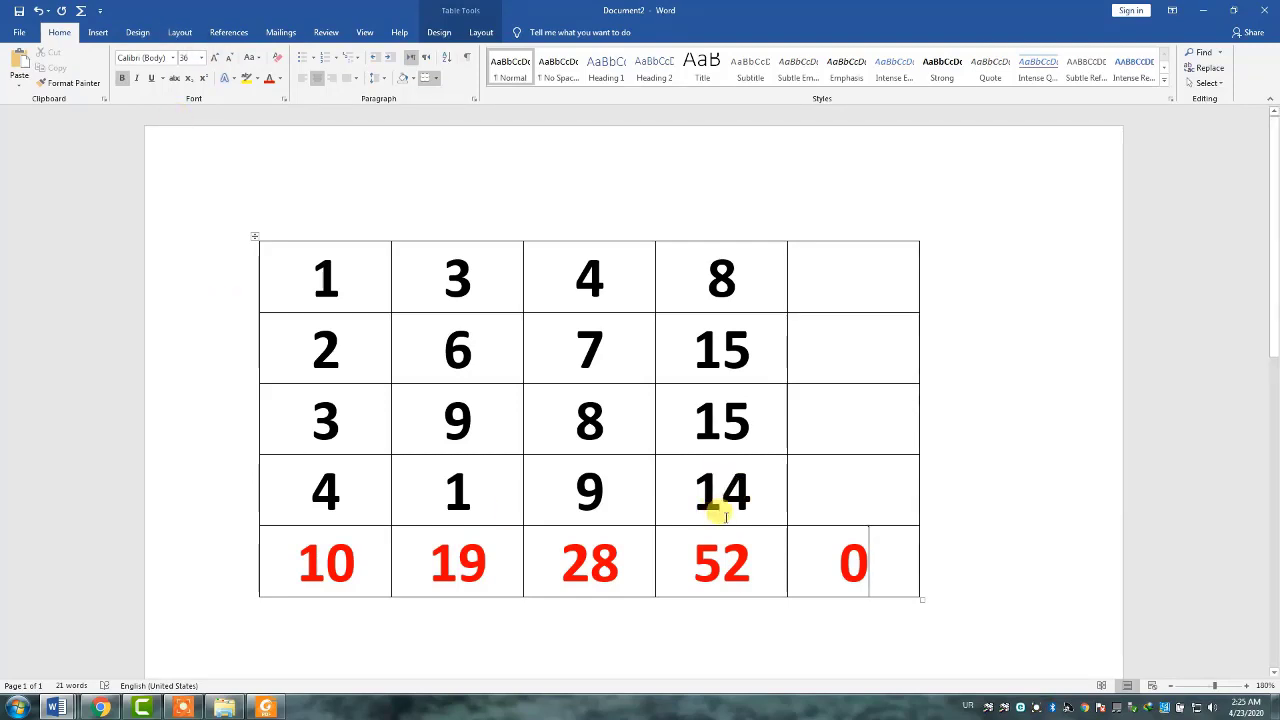
Step: Sum the first row in its last cell and copy that total into the four cells below it
left_click(82, 11)
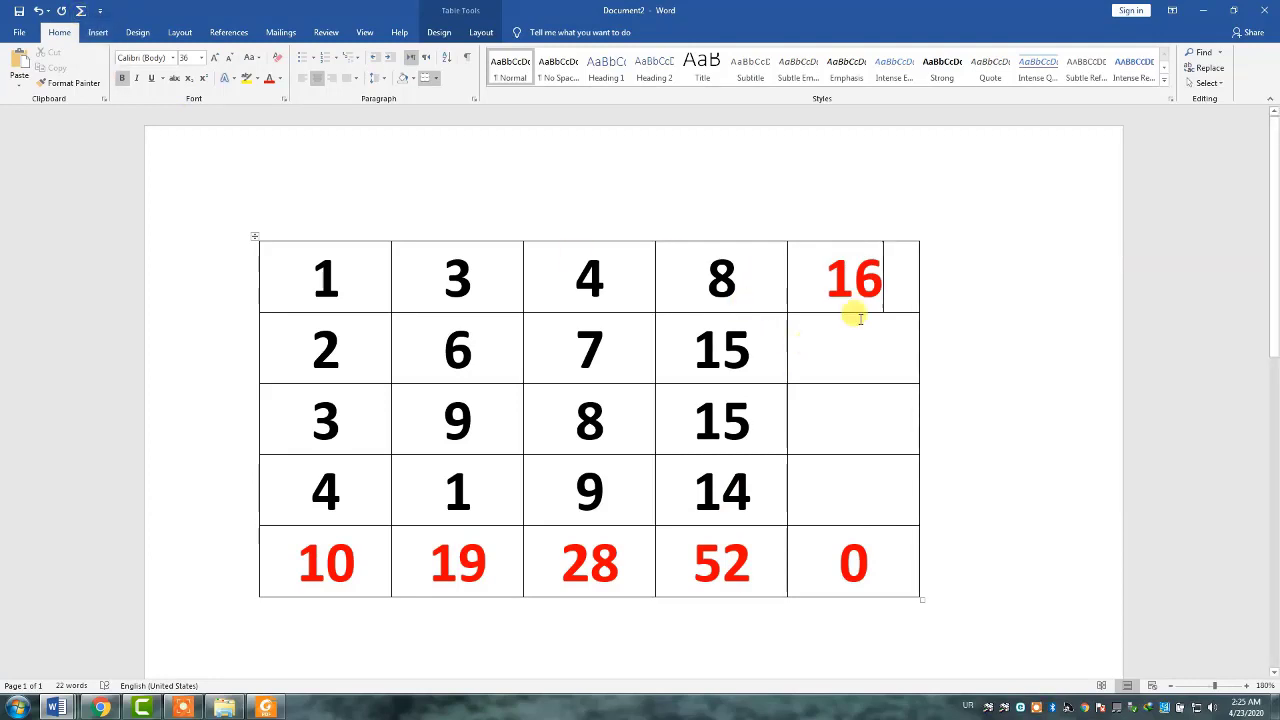
left_click_drag(827, 279, 883, 277)
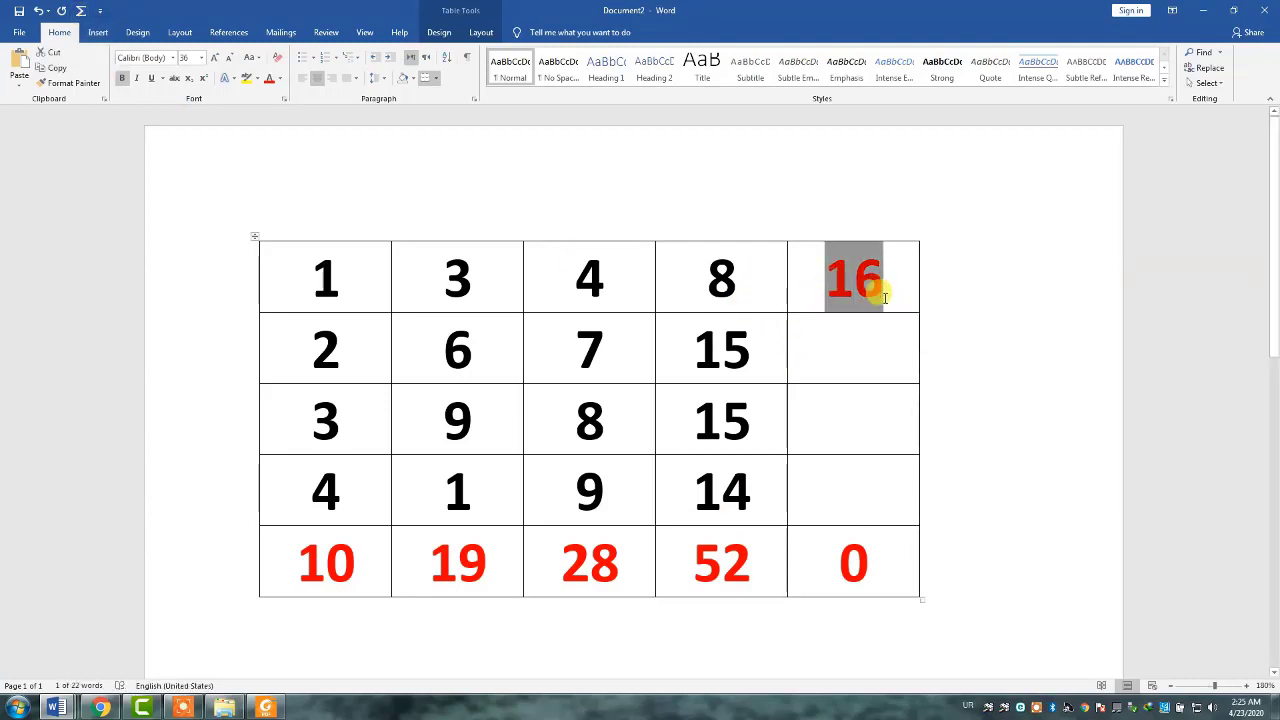
left_click_drag(866, 368, 869, 540)
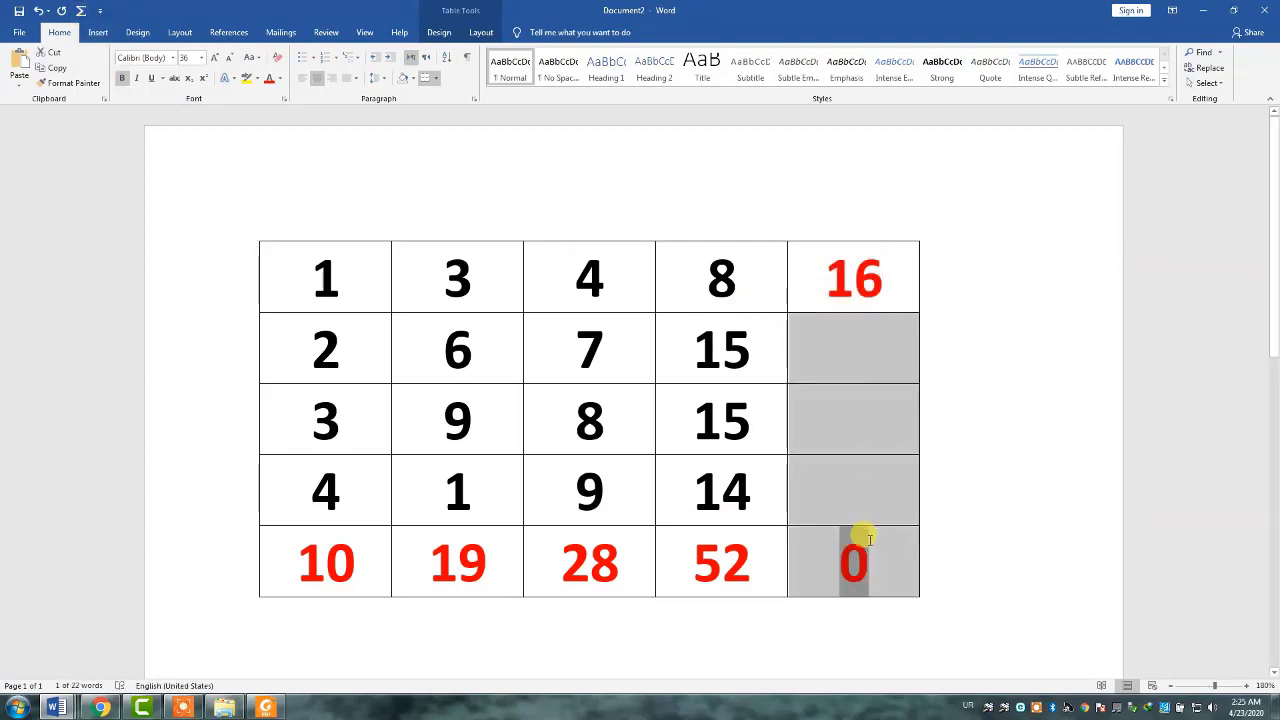
type("16 16 16 16")
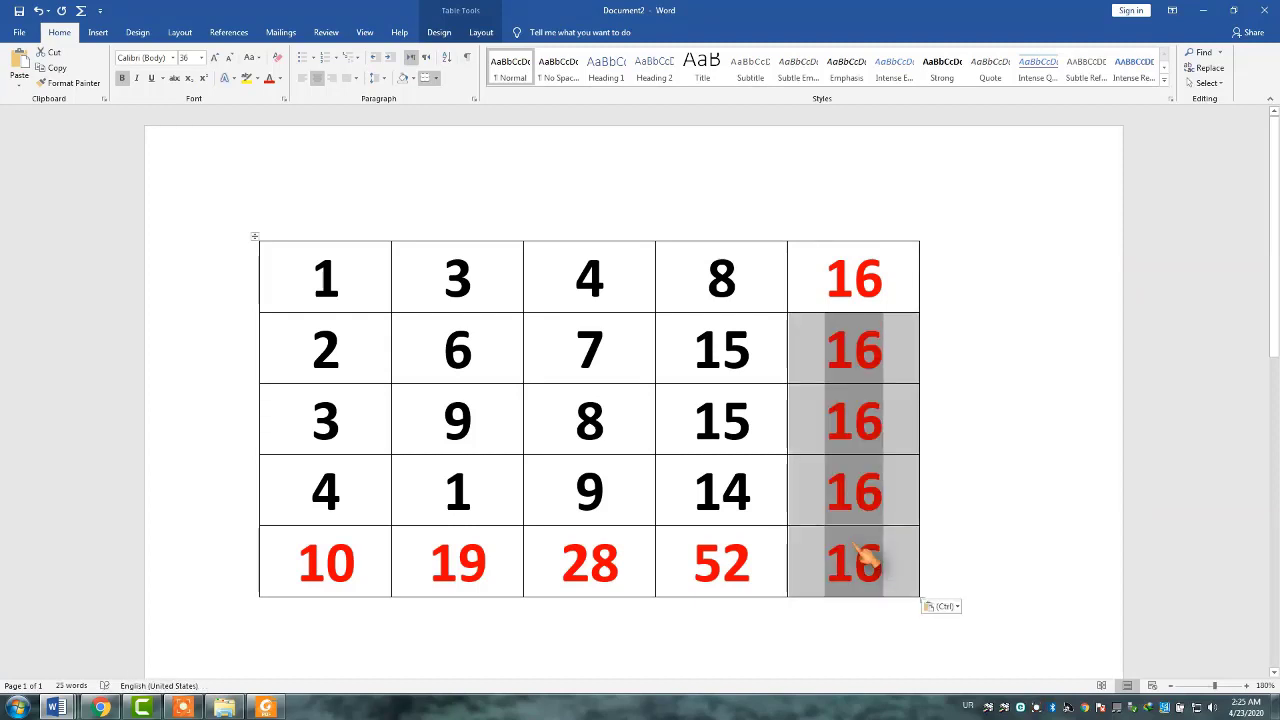
Step: Recalculate the copied totals in the last column, from the second row down to the bottom cell, with the Sum command
left_click(866, 562)
double_click(851, 349)
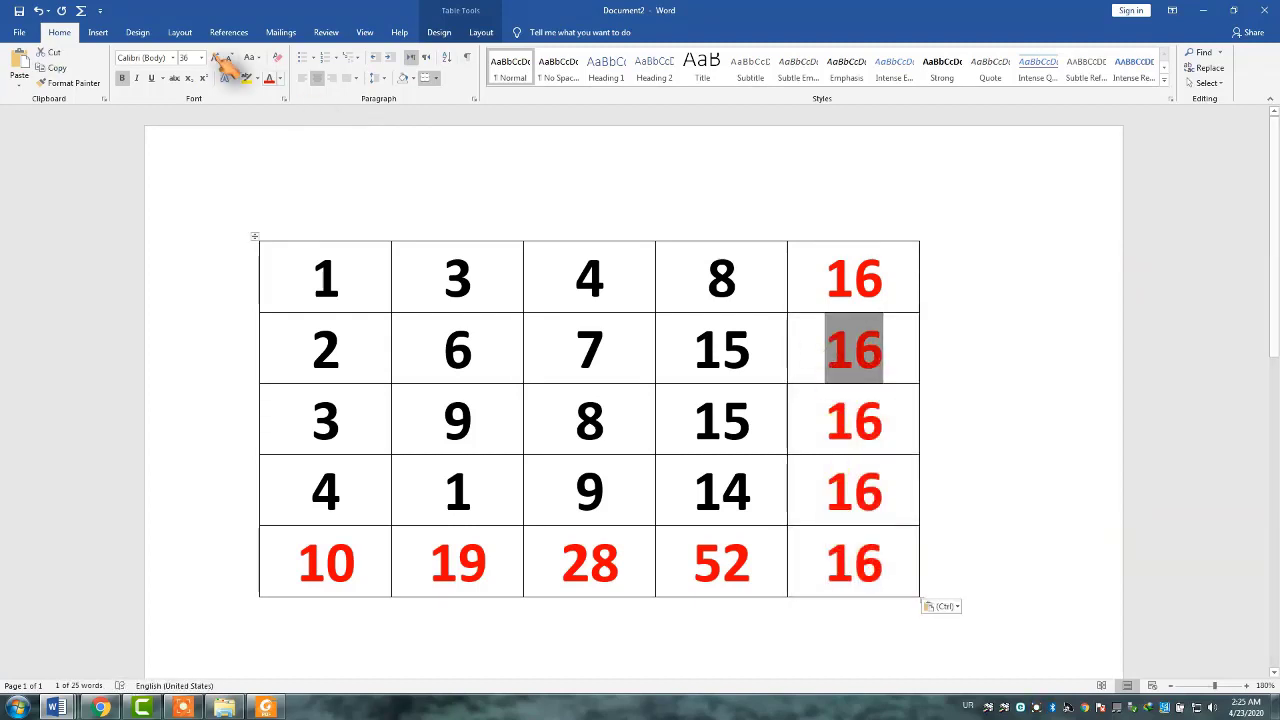
left_click(81, 10)
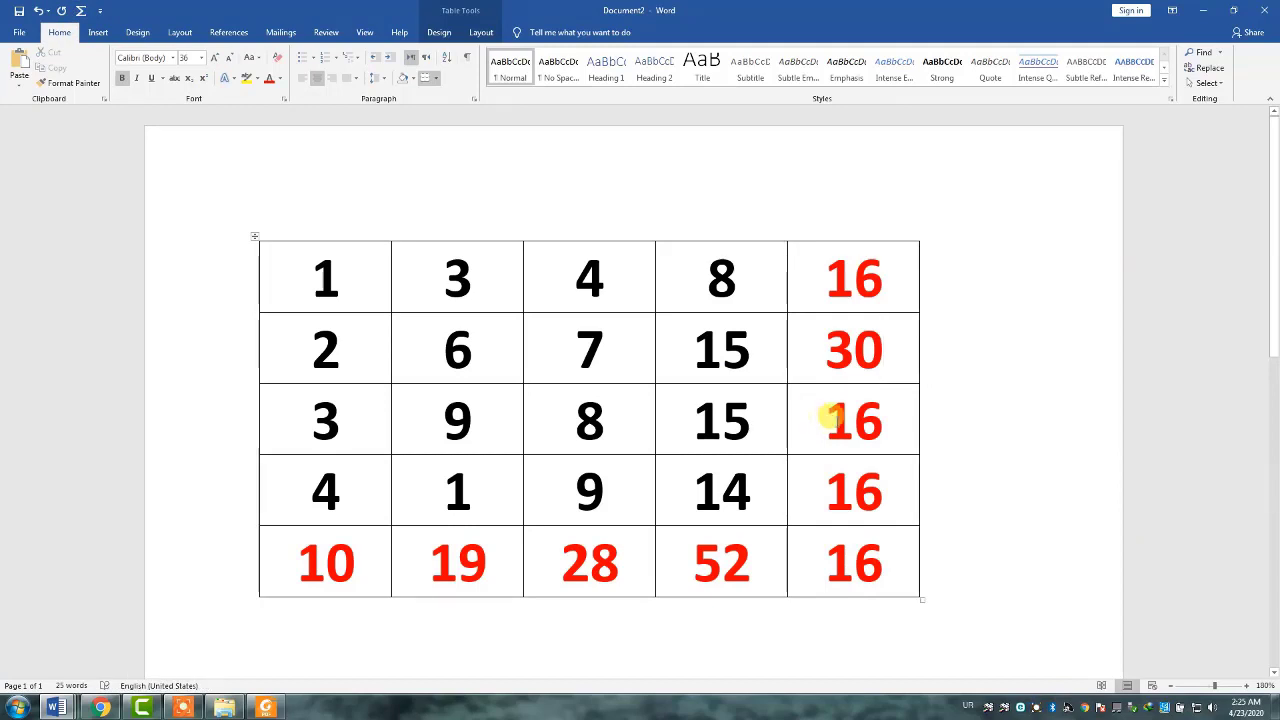
double_click(837, 420)
left_click_drag(899, 420, 825, 420)
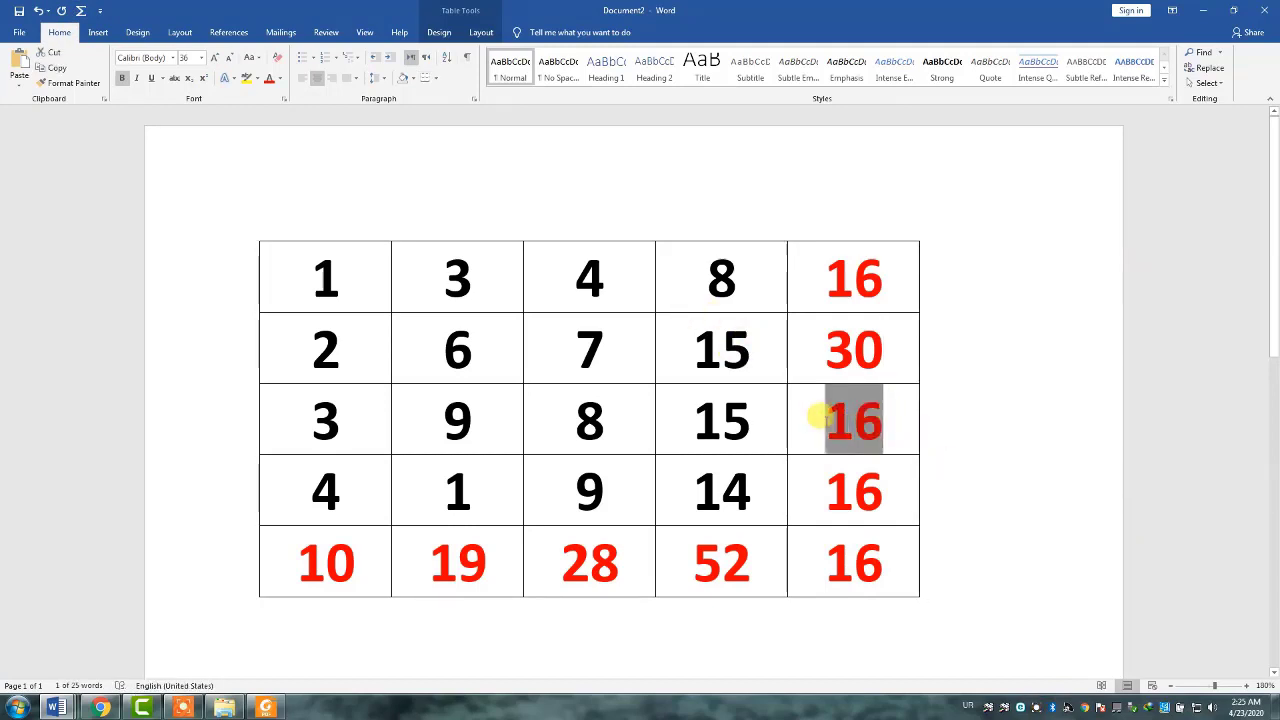
left_click(81, 10)
left_click_drag(808, 484, 870, 488)
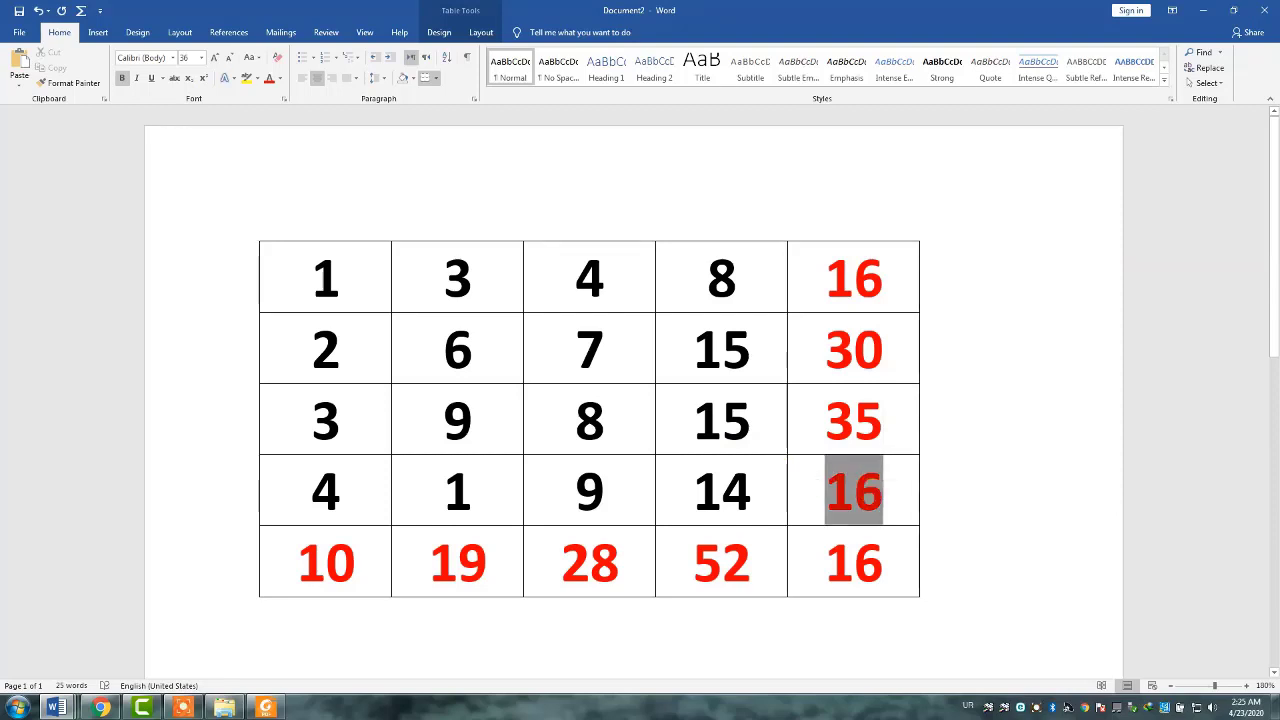
left_click(81, 10)
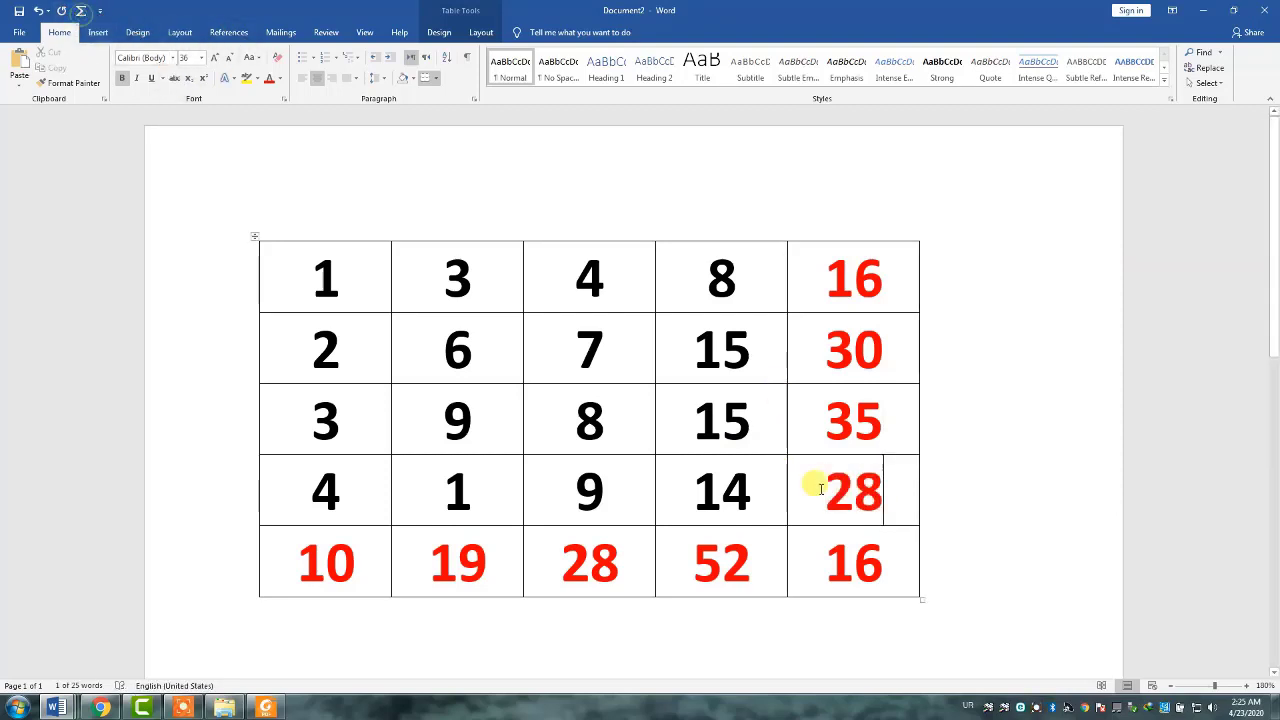
left_click_drag(832, 553, 894, 557)
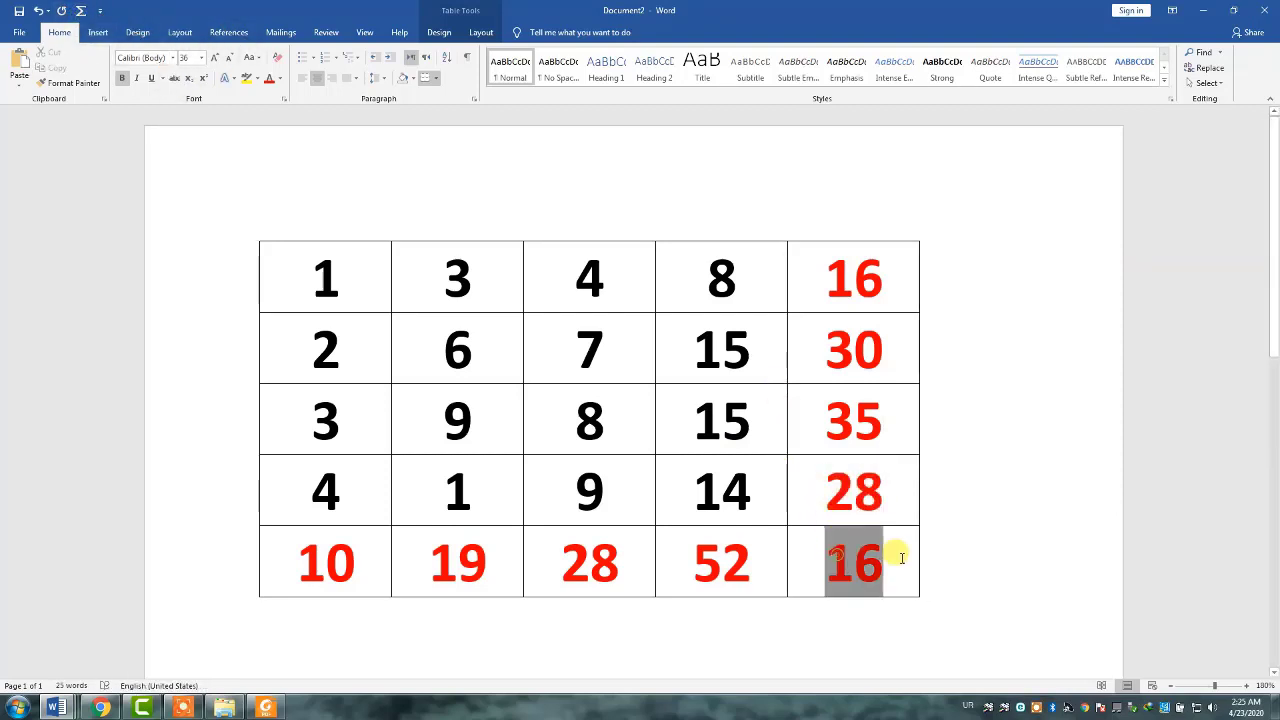
left_click(81, 10)
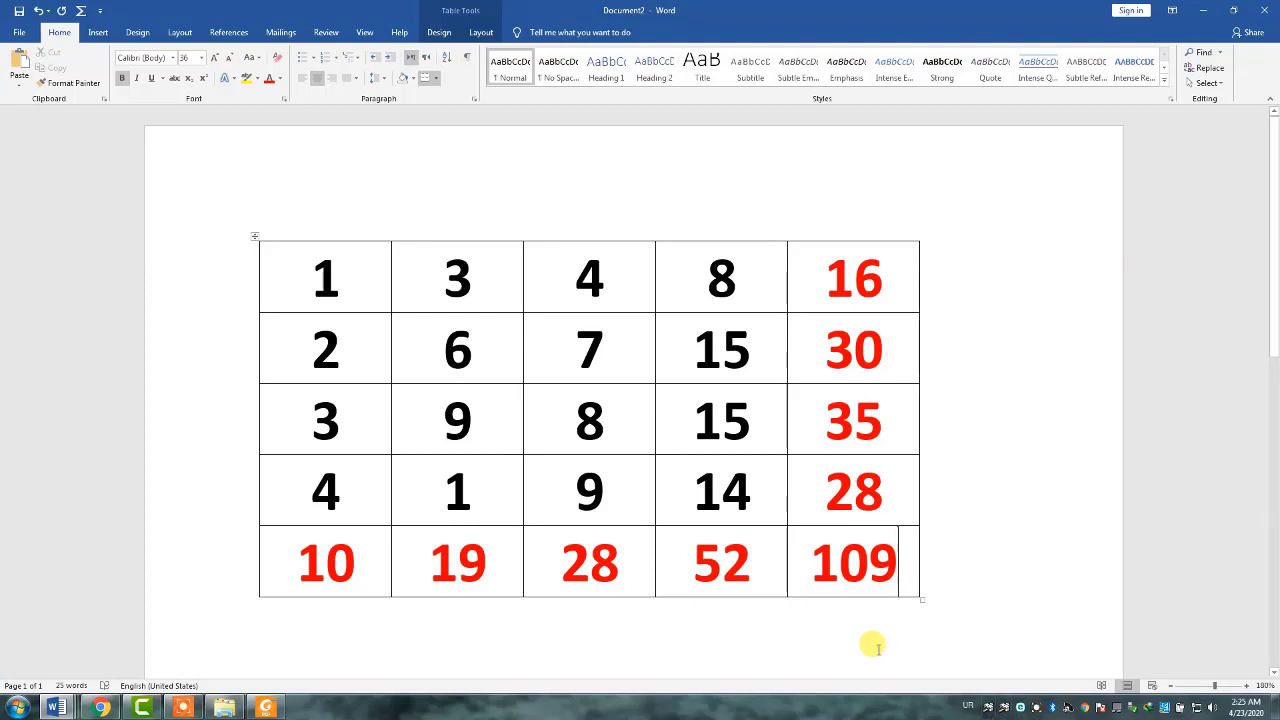
Step: Examine the grand total in the table's corner cell against the bottom row's and last column's totals
left_click_drag(808, 563, 900, 560)
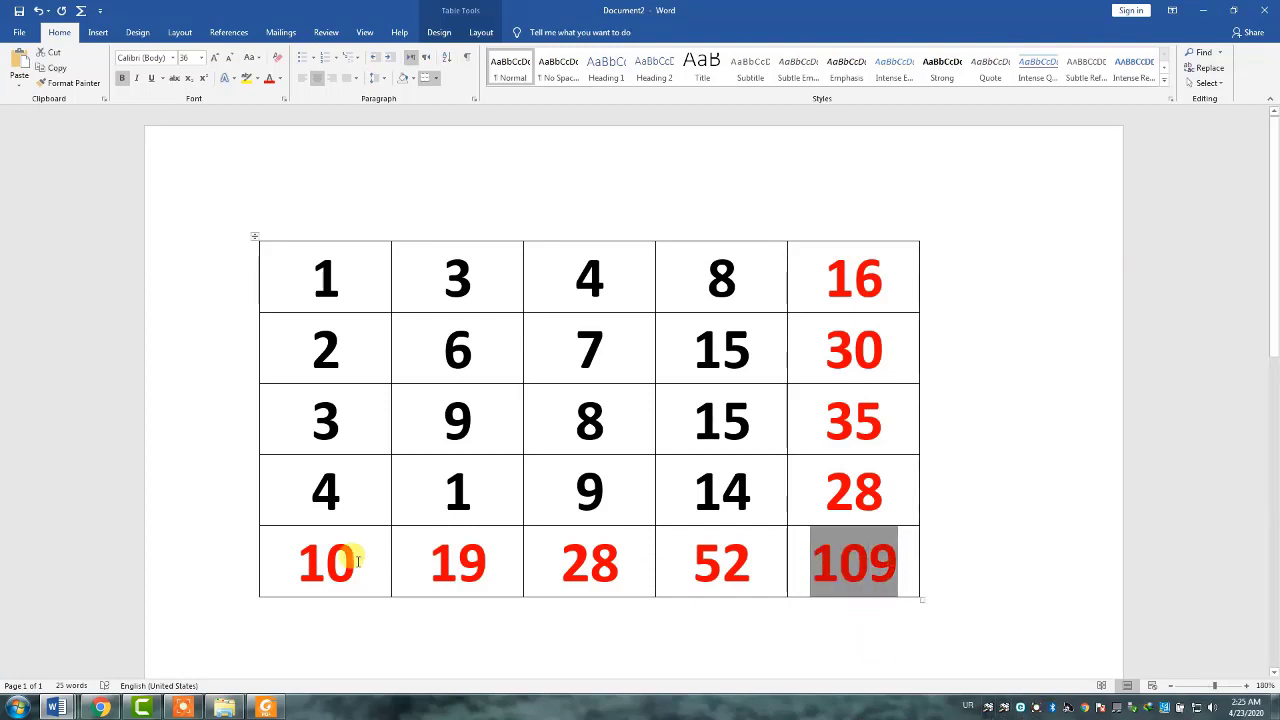
left_click_drag(276, 540, 851, 591)
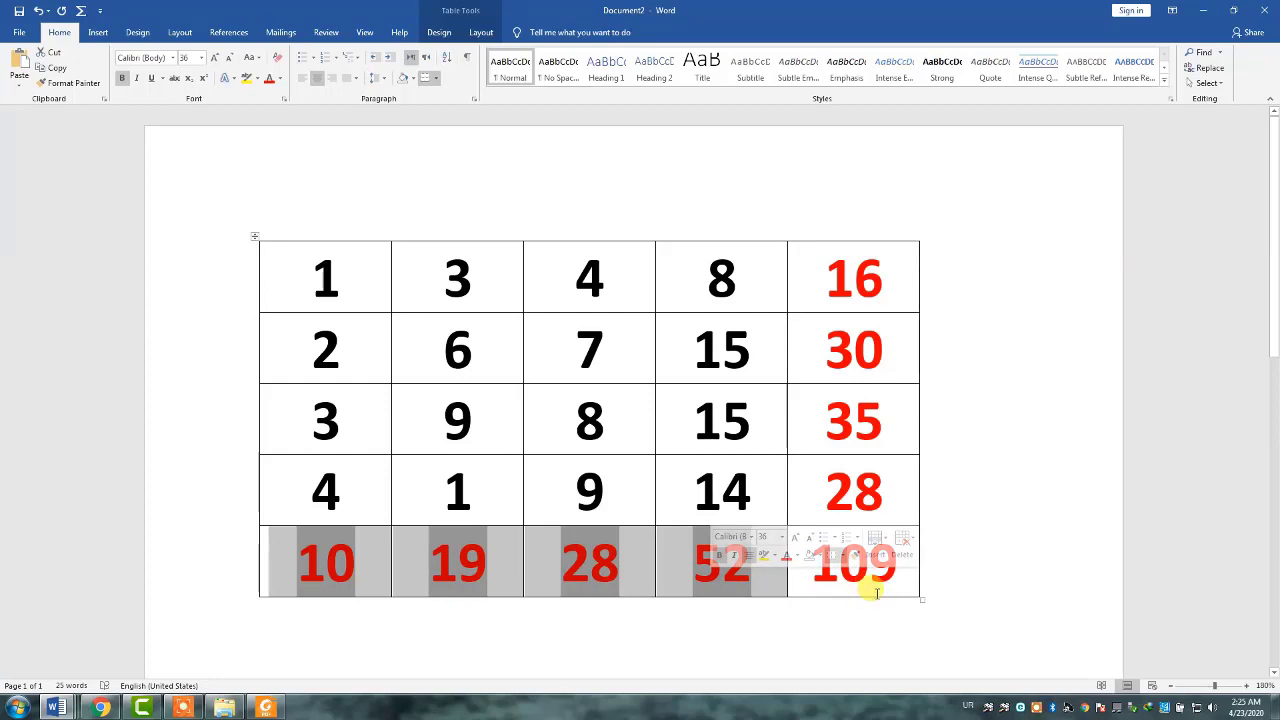
double_click(848, 563)
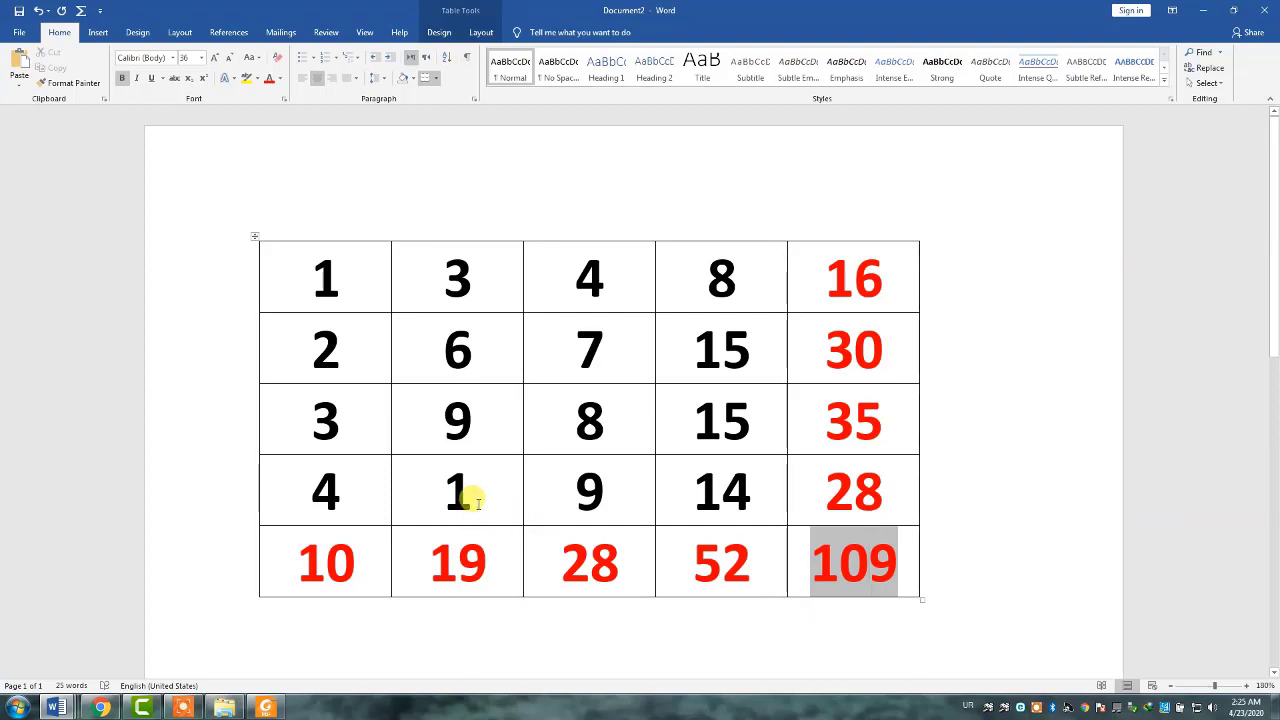
left_click(637, 467)
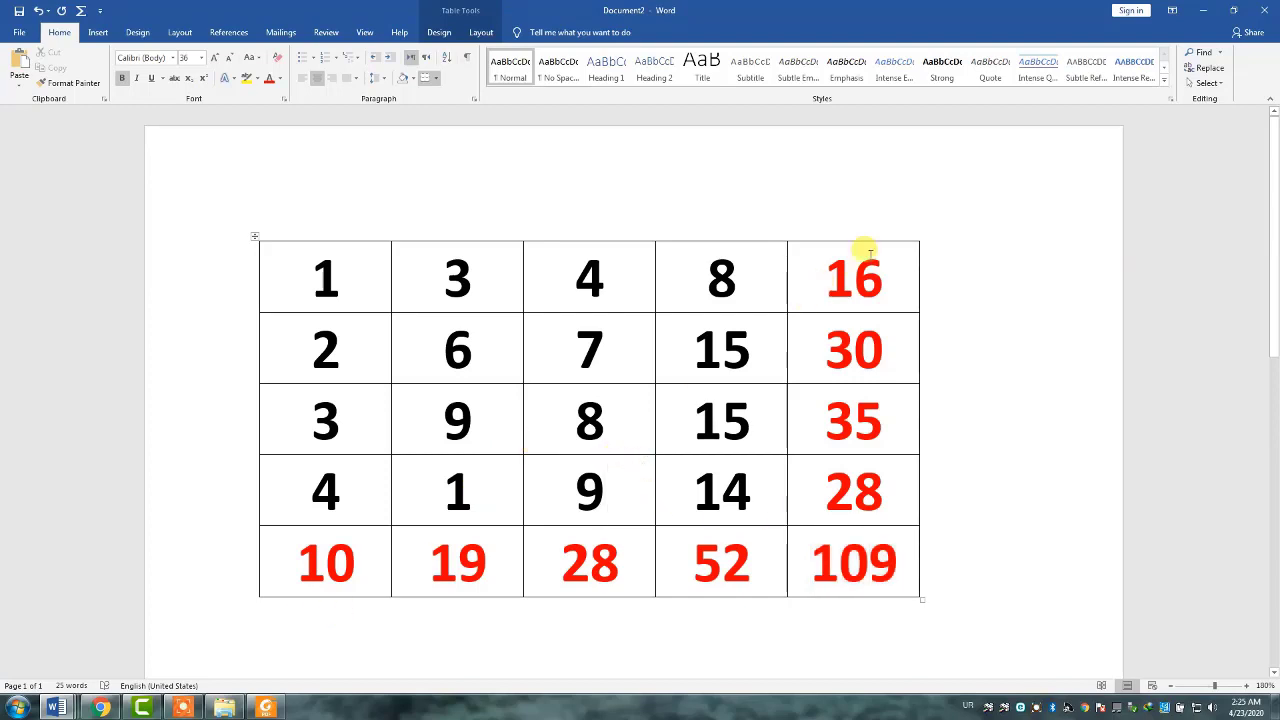
left_click_drag(869, 252, 330, 560)
left_click(213, 471)
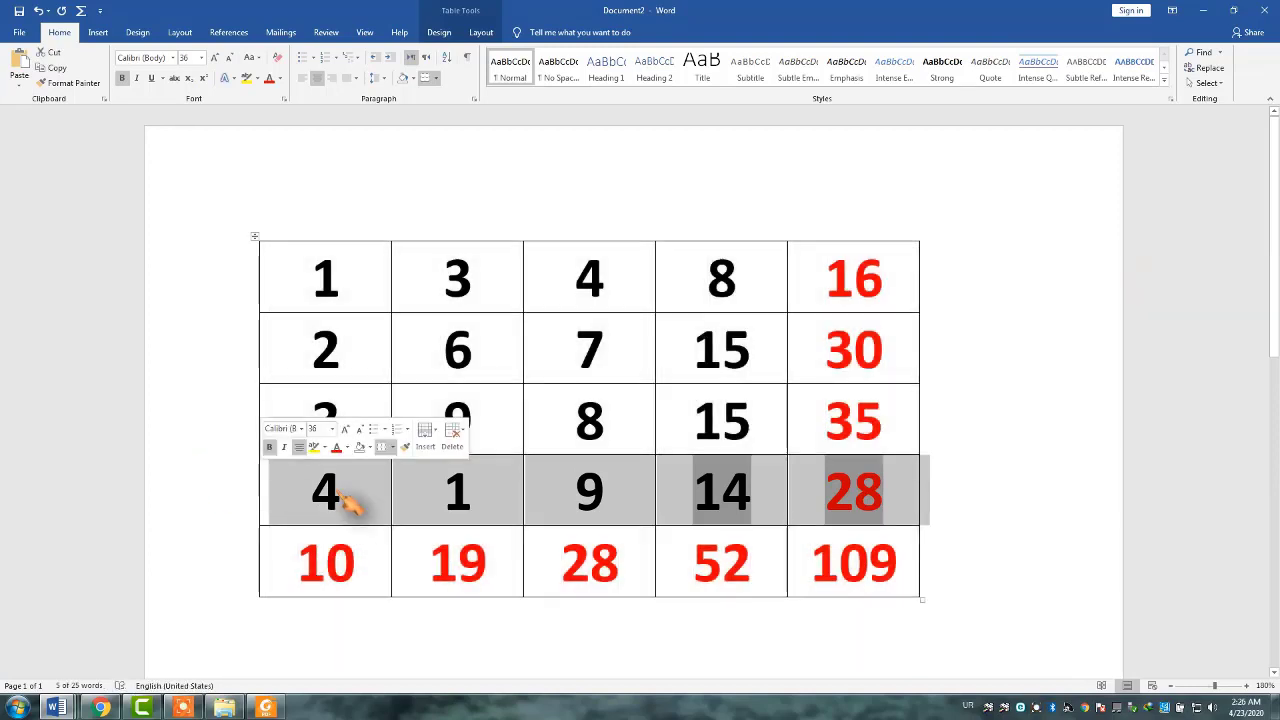
left_click(357, 492)
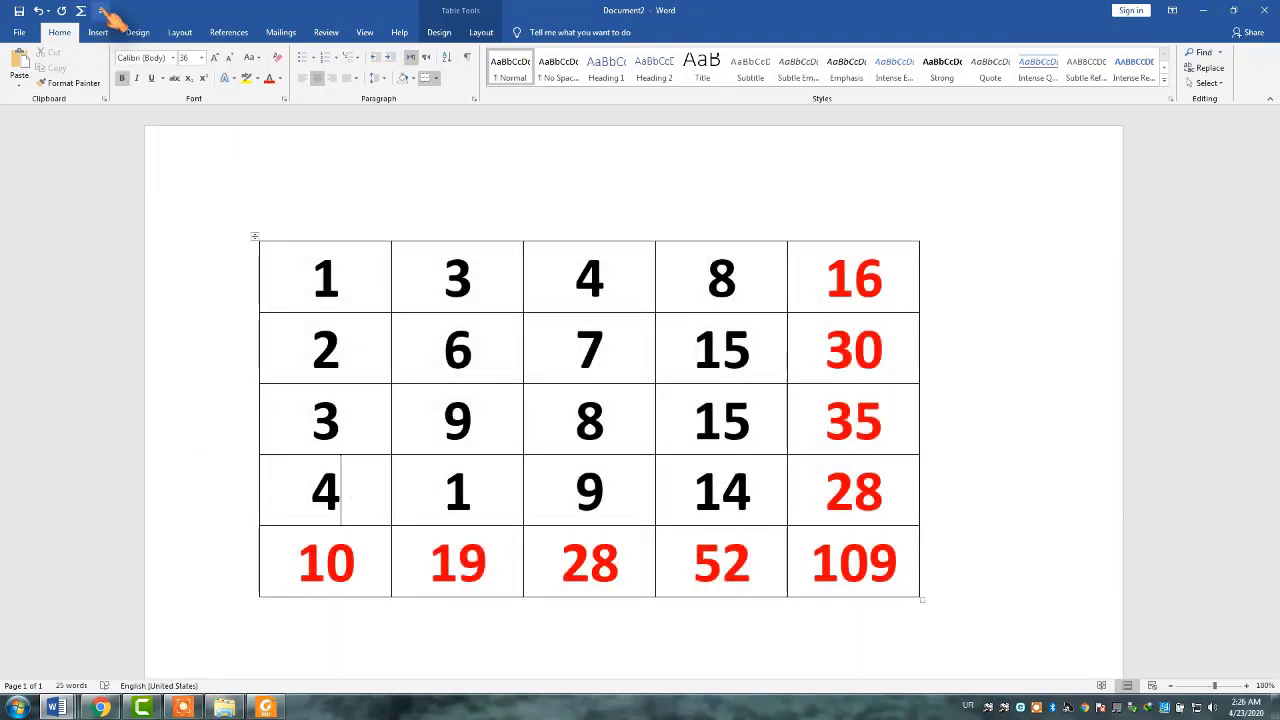
Step: Locate the Sum command under All Commands in the Quick Access Toolbar customization options and close them without changes
left_click(100, 12)
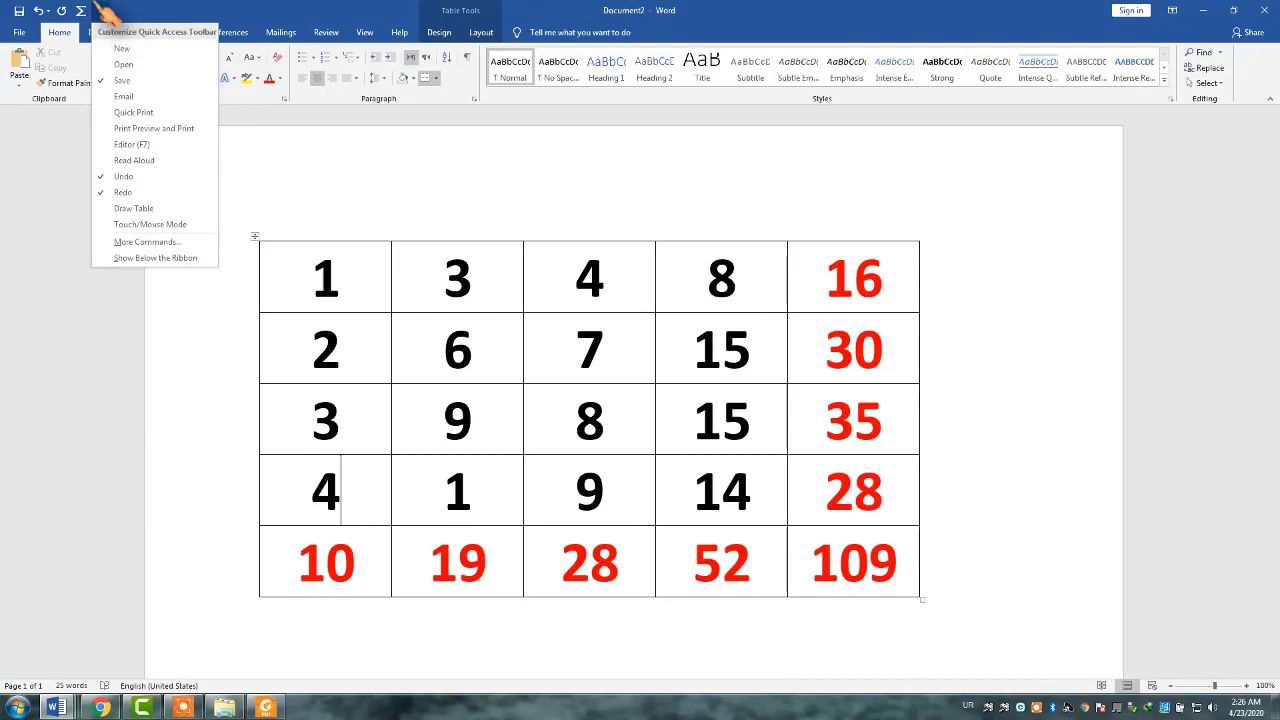
left_click(145, 242)
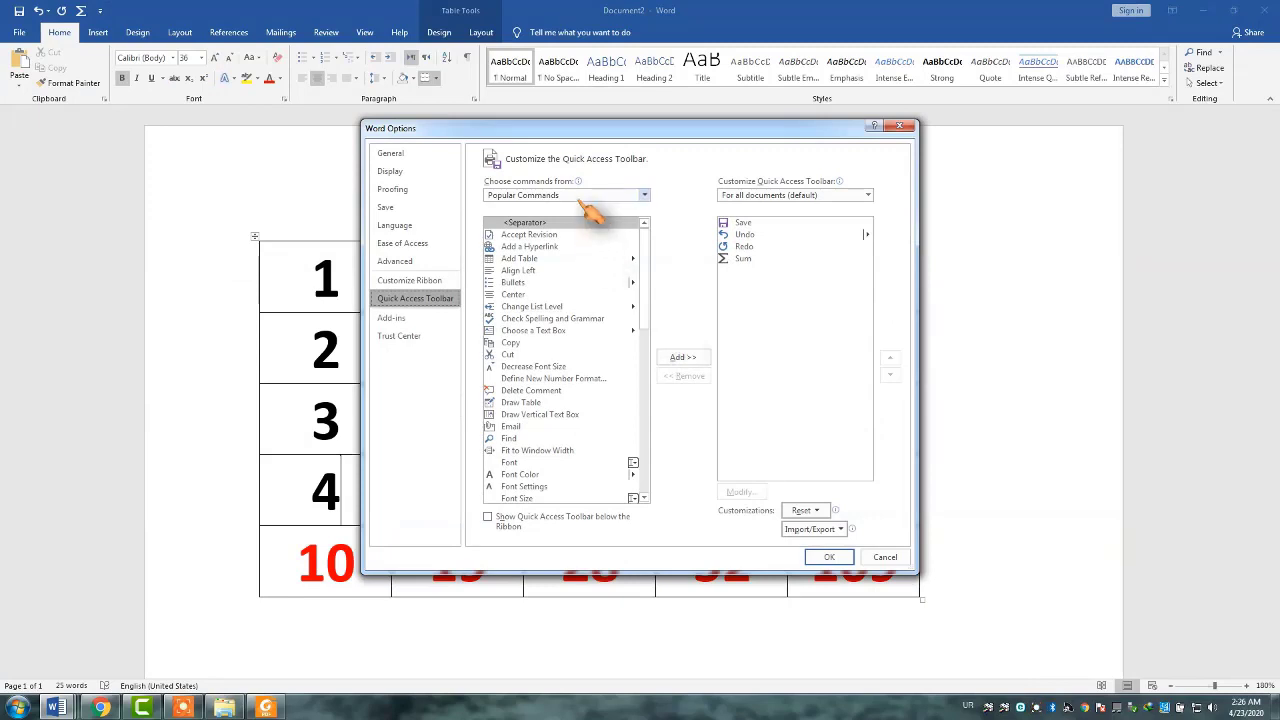
left_click(588, 198)
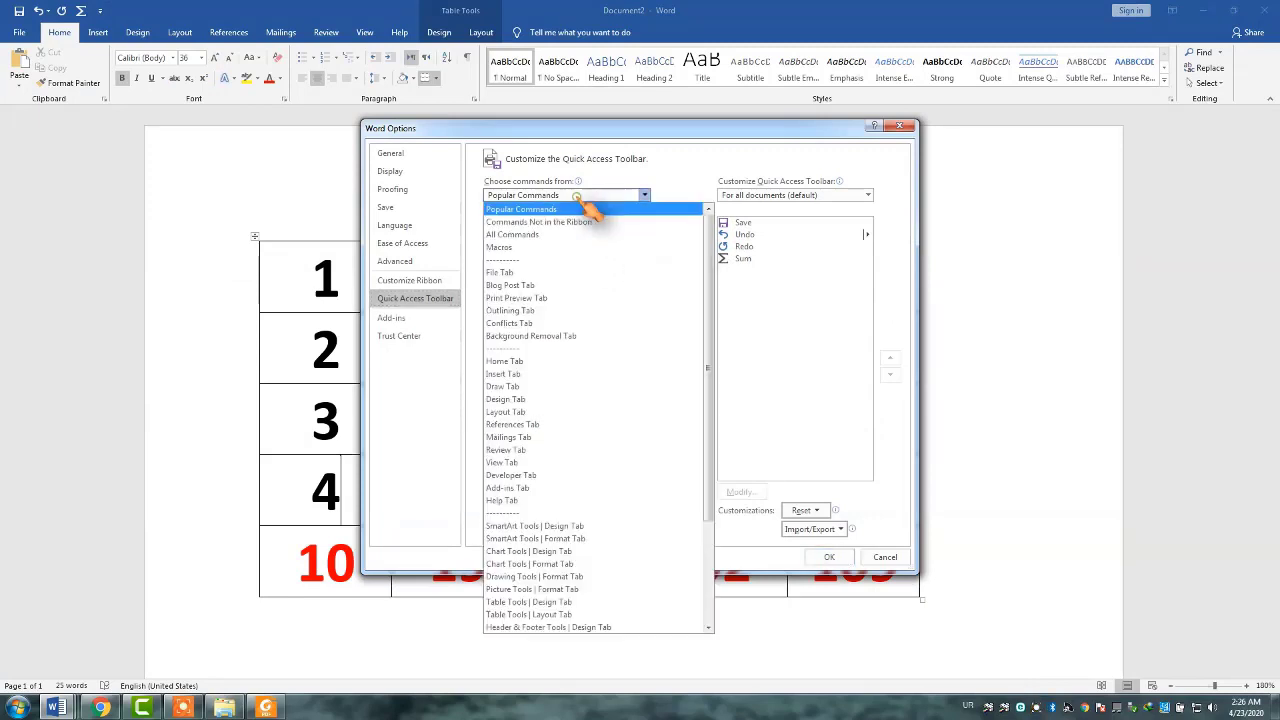
left_click(434, 307)
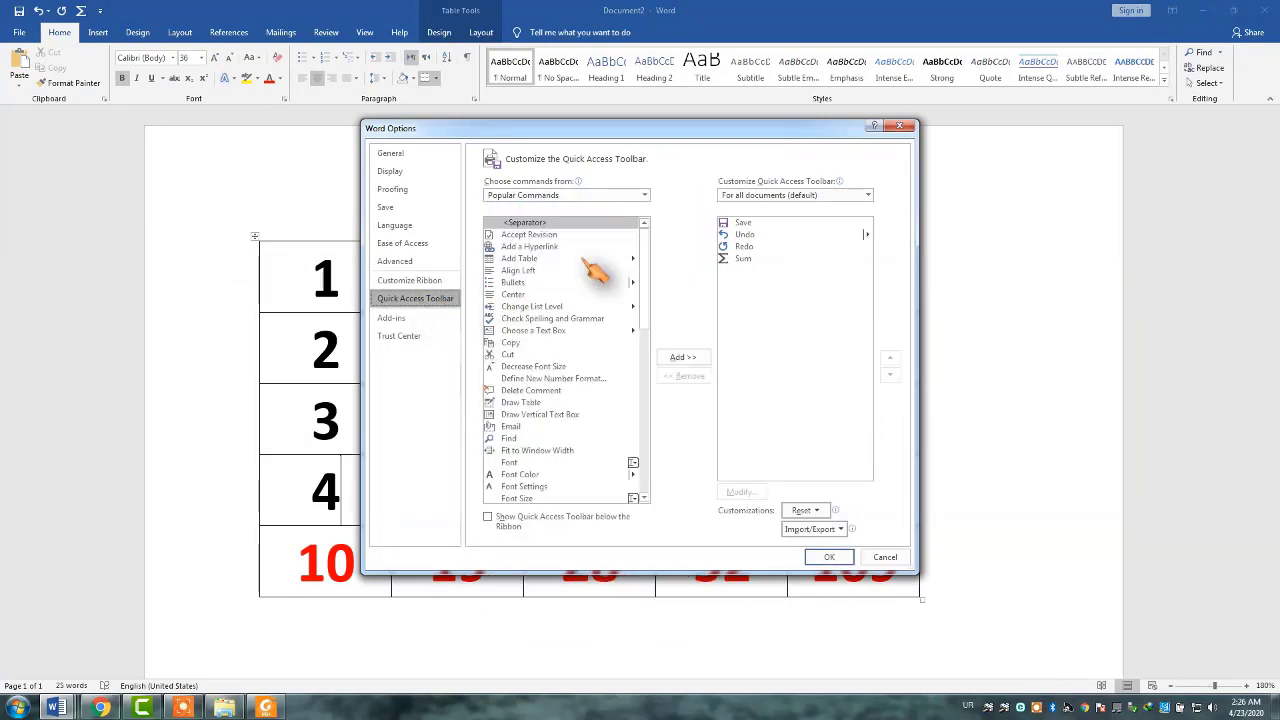
left_click(587, 200)
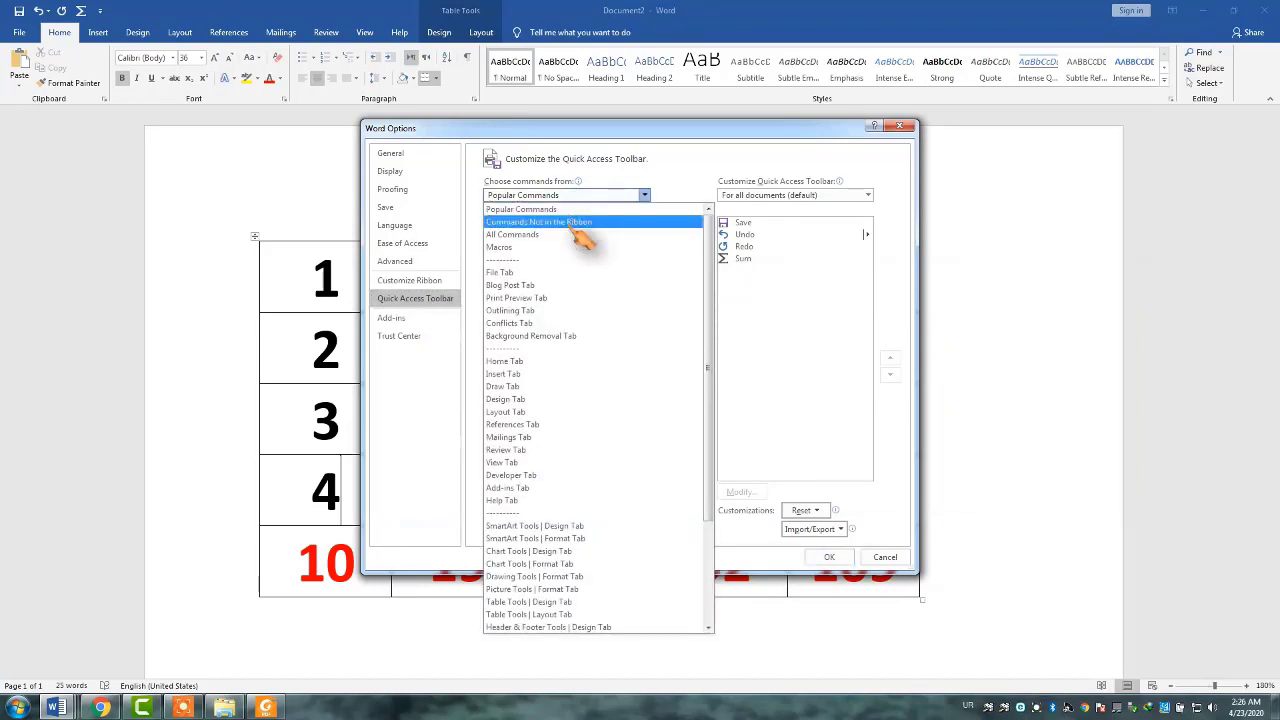
left_click(568, 236)
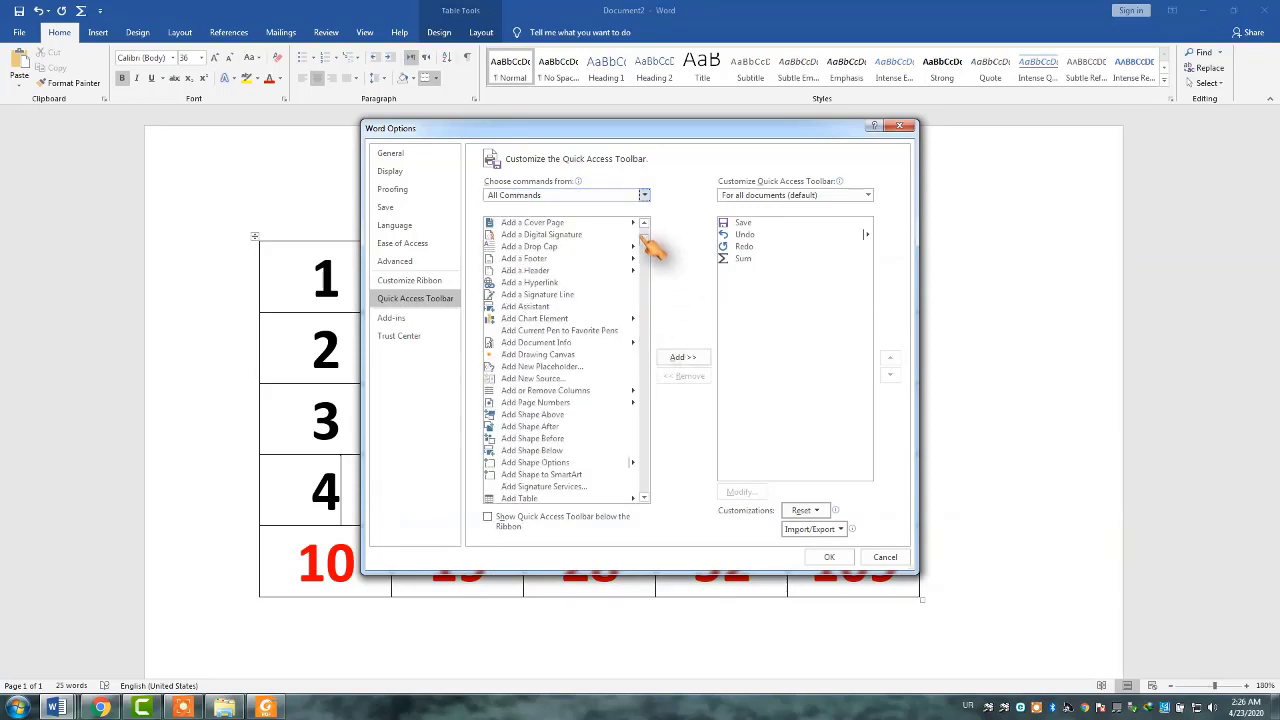
left_click_drag(646, 244, 658, 452)
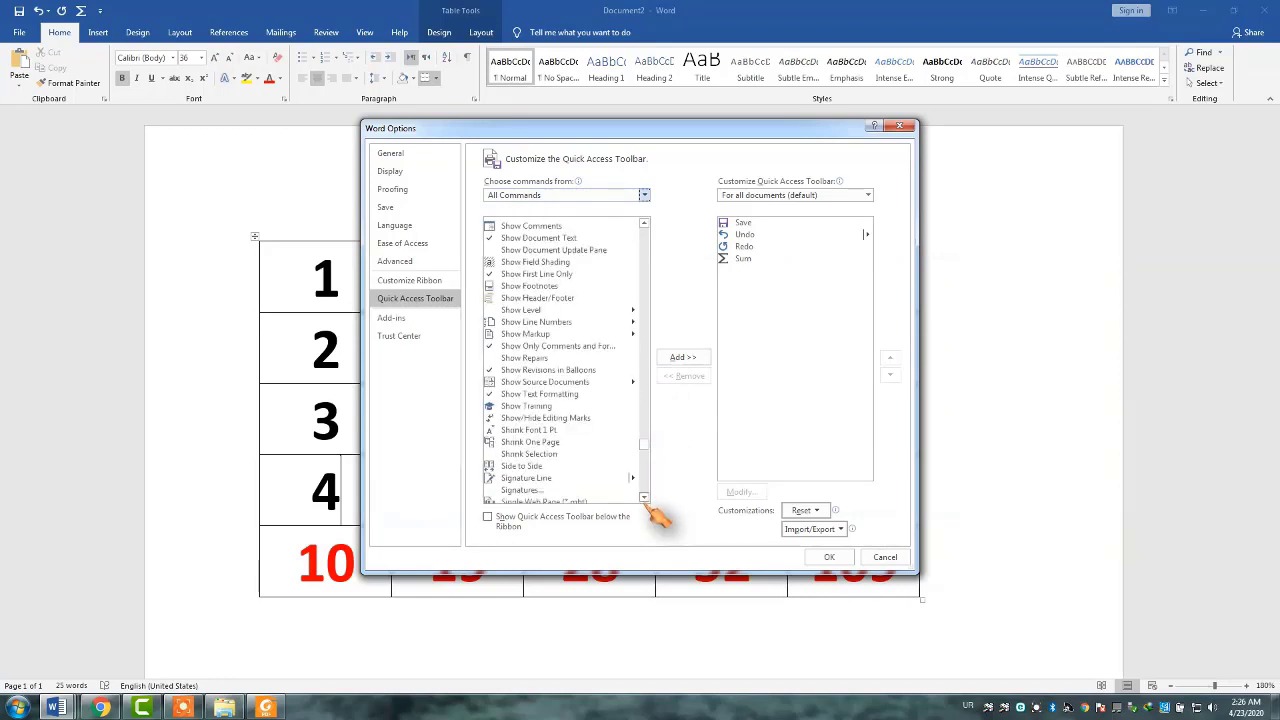
left_click(644, 497)
left_click_drag(644, 497, 646, 500)
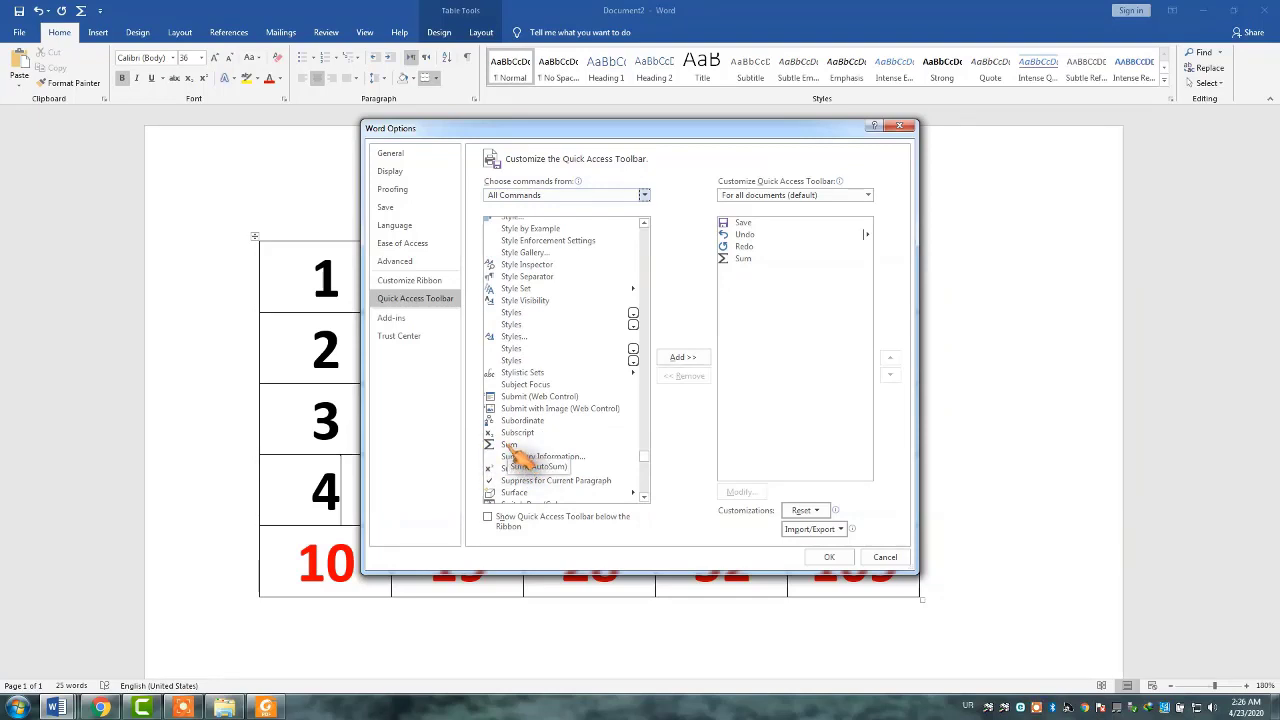
left_click(512, 445)
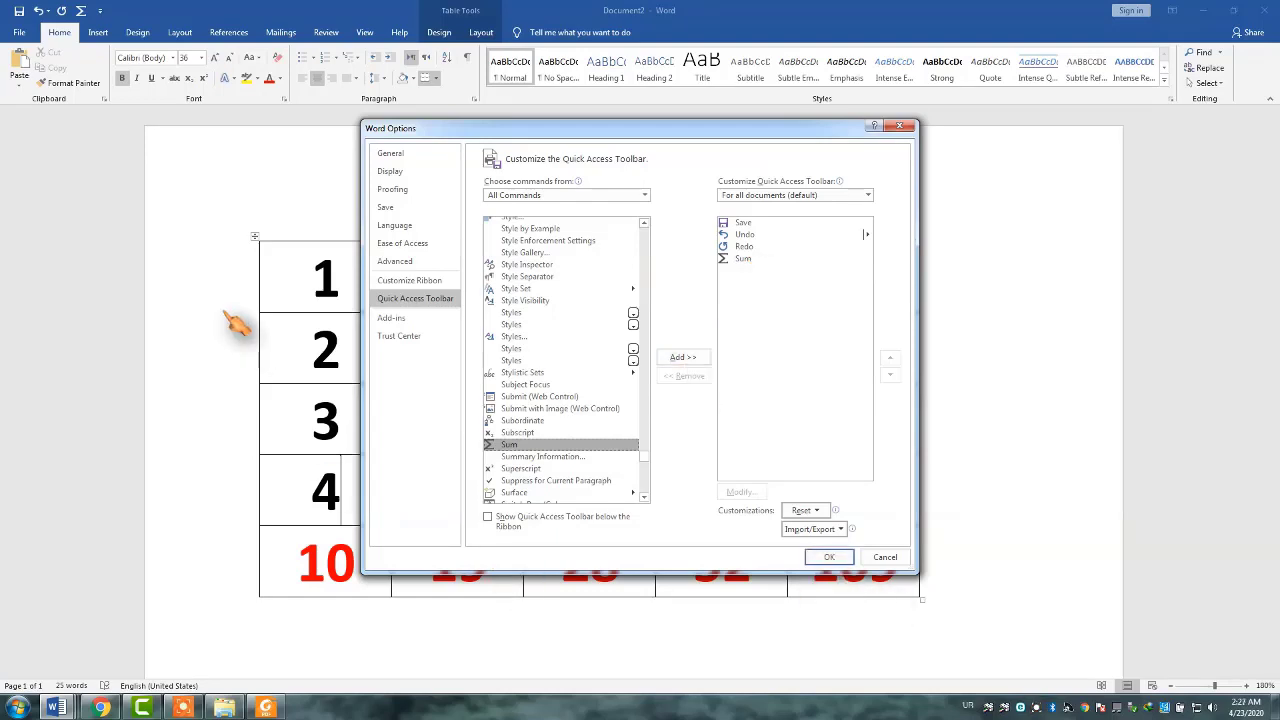
left_click(884, 557)
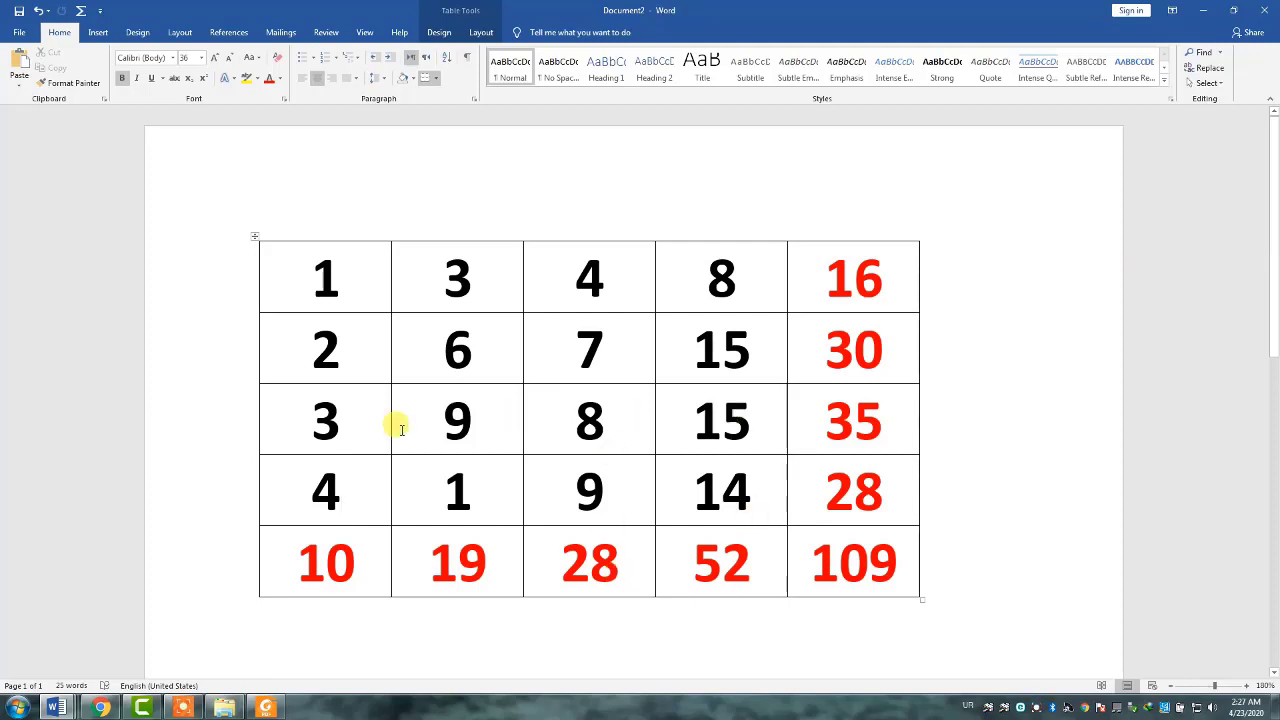
Step: Move the third table row, beginning with 3 and 9, up to the top of the table
left_click_drag(306, 414, 842, 448)
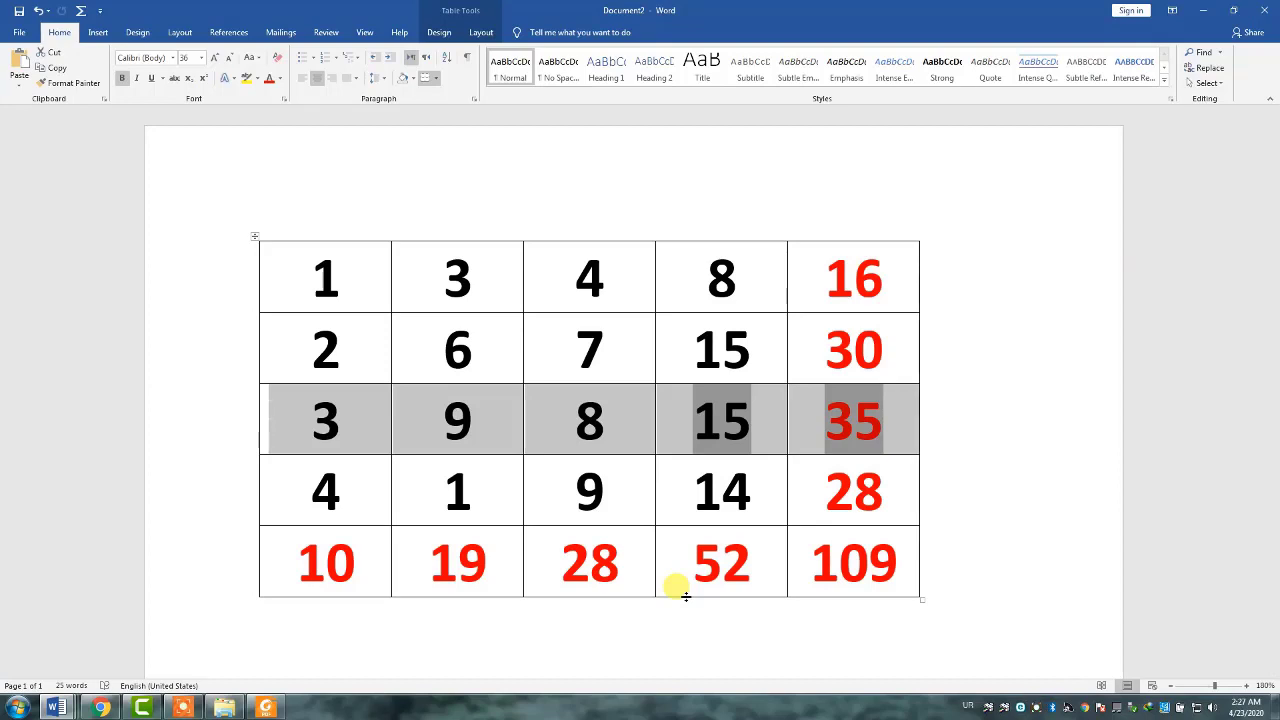
key("alt")
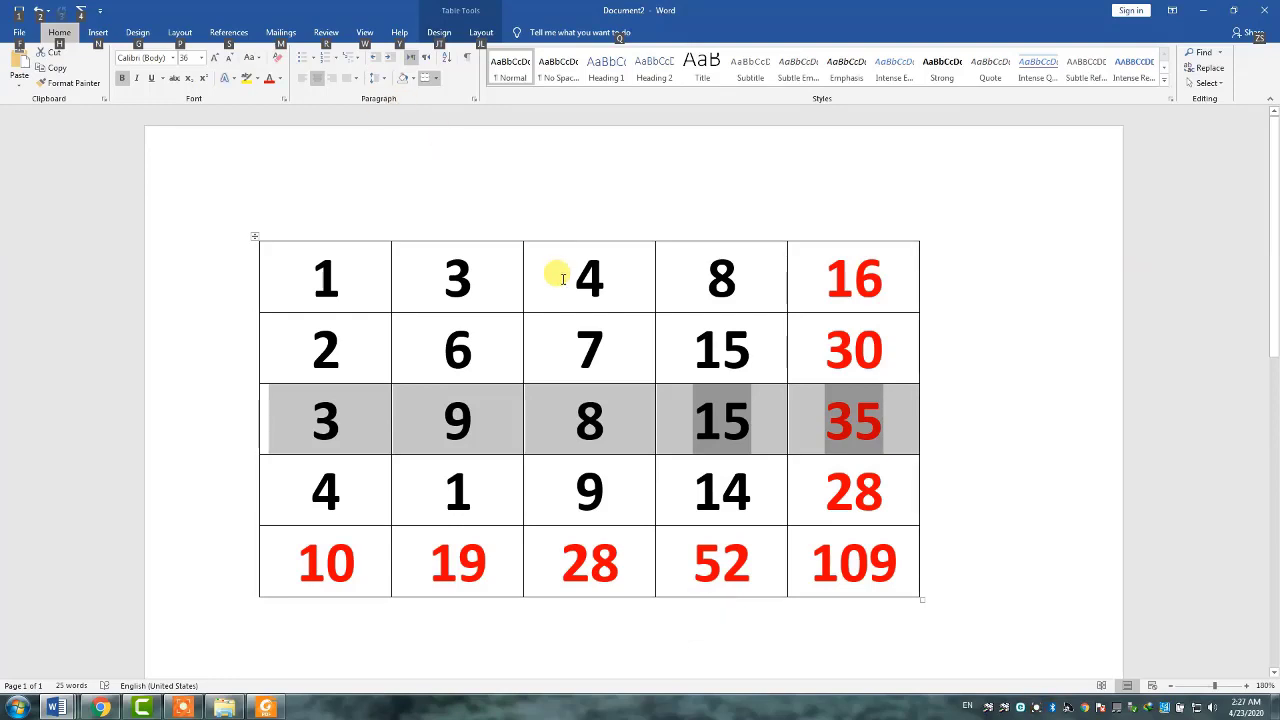
left_click(622, 412)
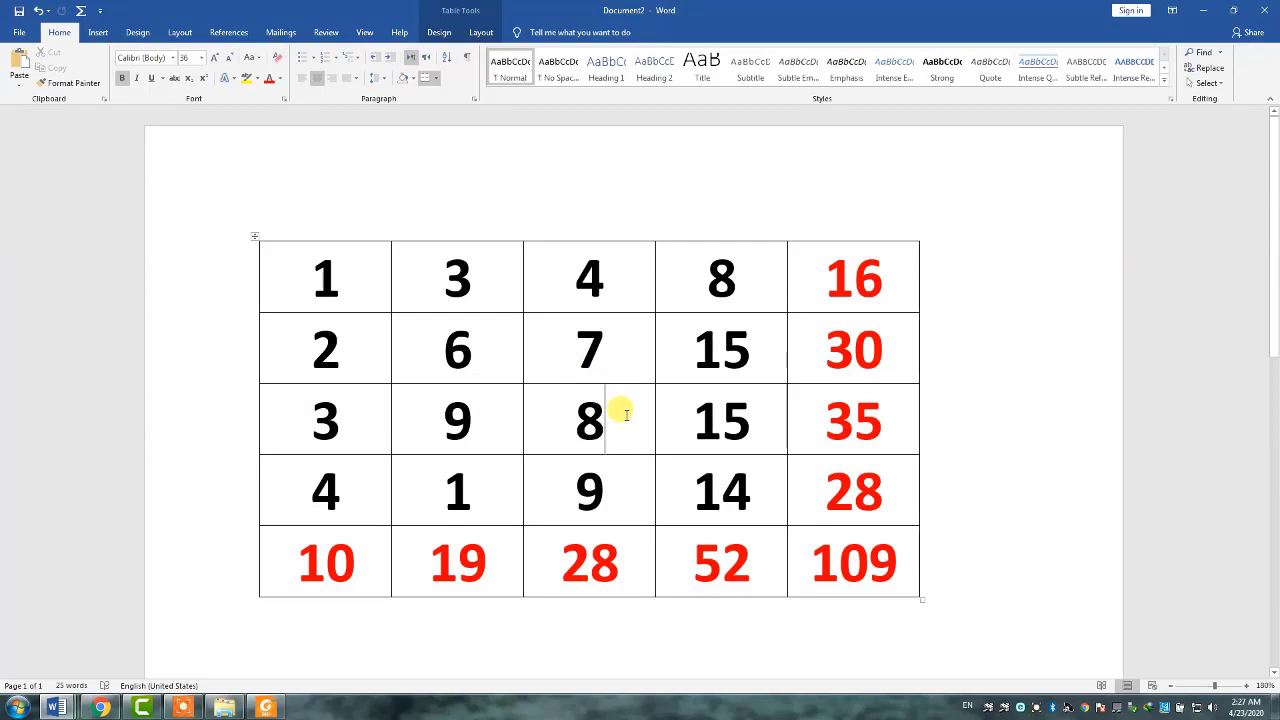
key("alt+shift")
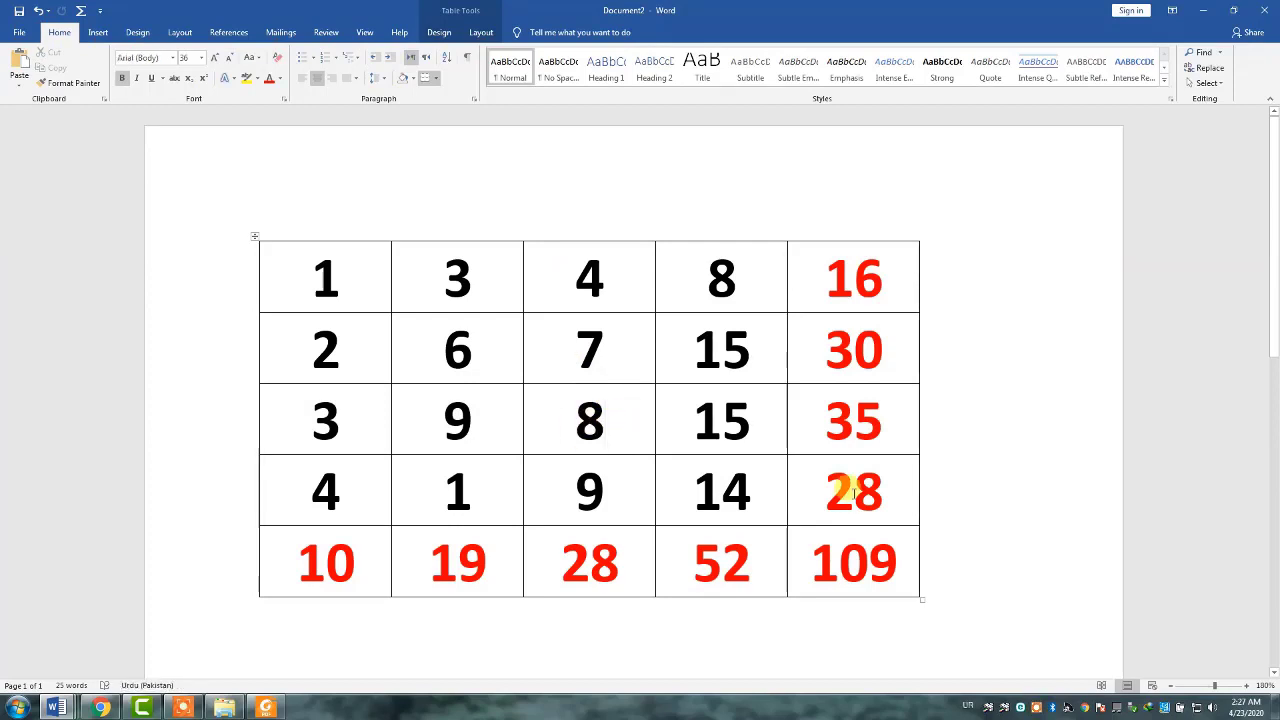
key("alt+shift+Up")
key("alt+shift+Up")
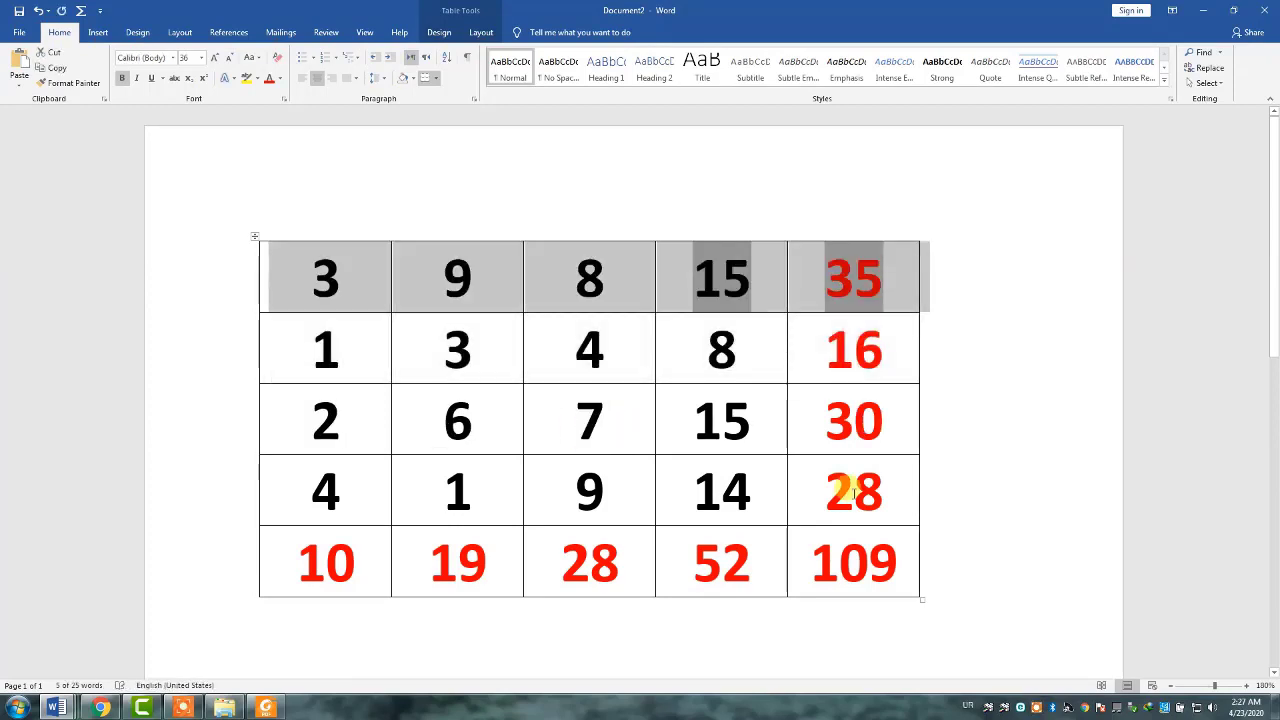
Step: Shift the row beginning with 3 down and up among the other rows, leaving it as the table's second row
key("alt+shift+Down")
key("alt+shift+Down")
key("alt+shift+Down")
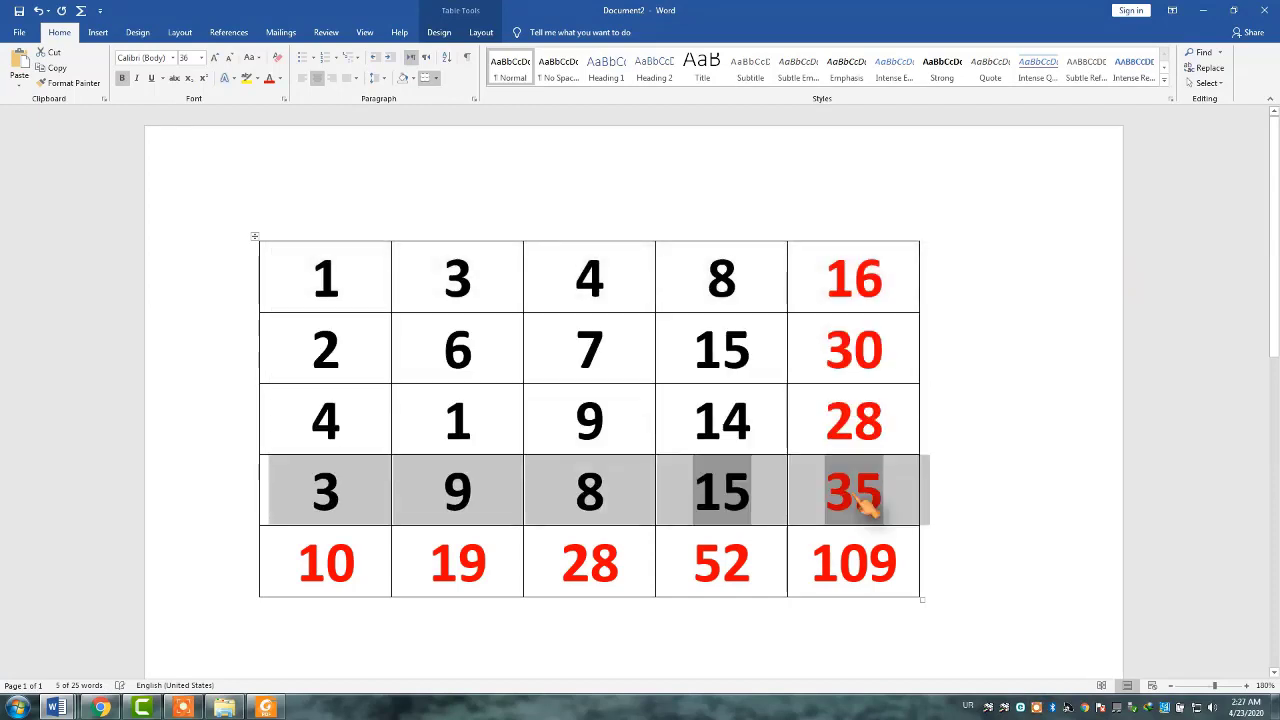
key("alt+shift+Up")
key("alt+shift+Up")
key("alt+shift+Up")
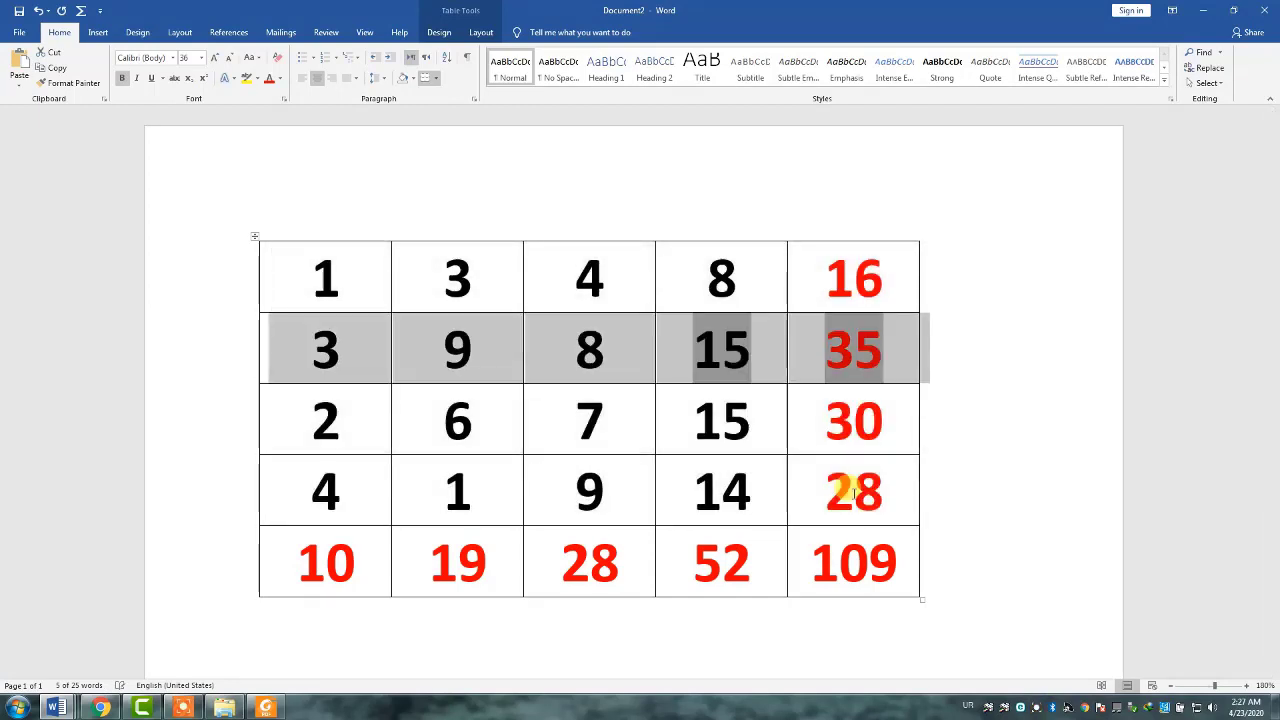
key("alt+shift+Down")
key("alt+shift+Down")
key("alt+shift+Down")
key("alt+shift+Down")
key("alt+shift+Up")
key("alt+shift+Up")
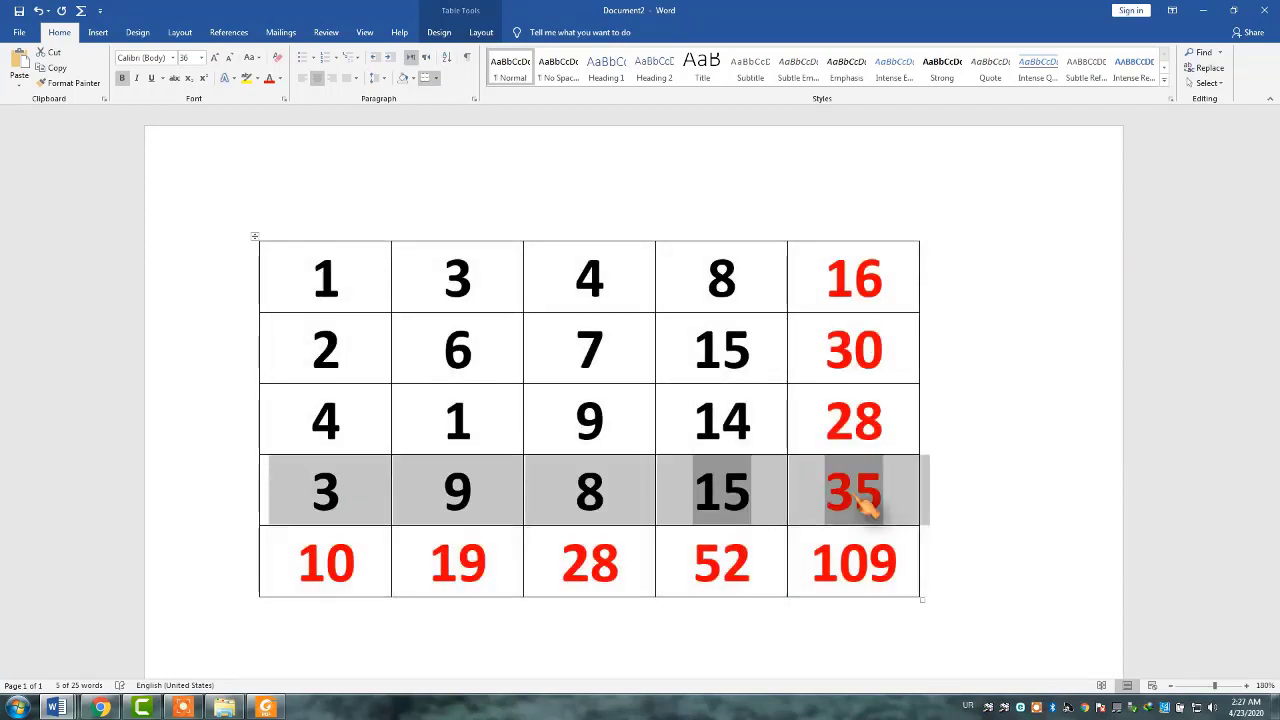
key("alt+shift+Up")
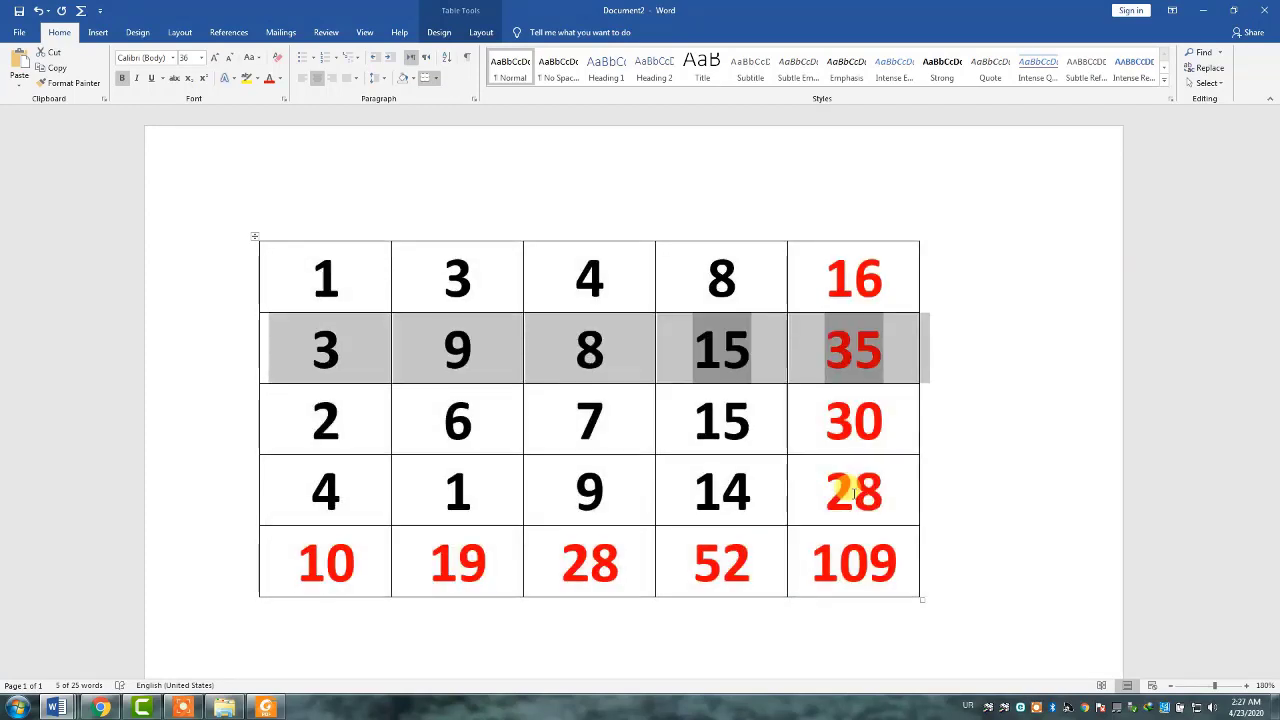
Step: Move the third row, beginning with 2 and 6, down one place, up to the top, and back to third position
double_click(835, 487)
left_click(908, 426)
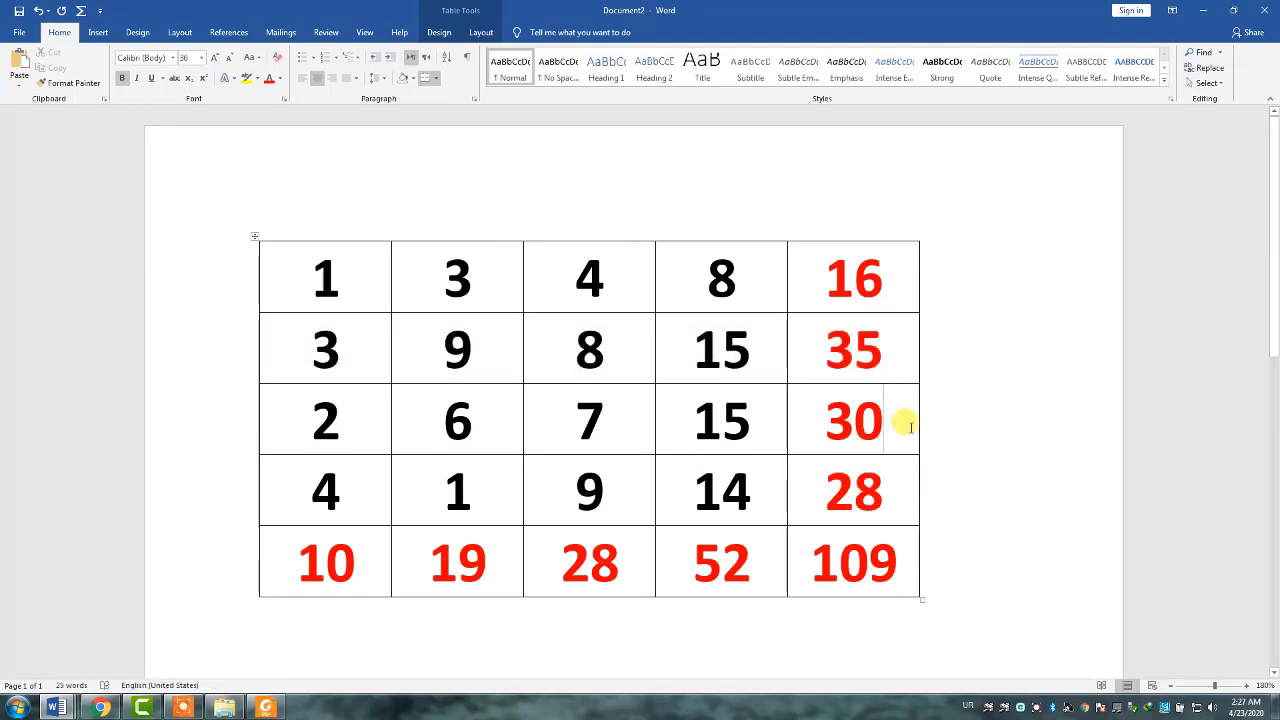
key("alt+shift+Down")
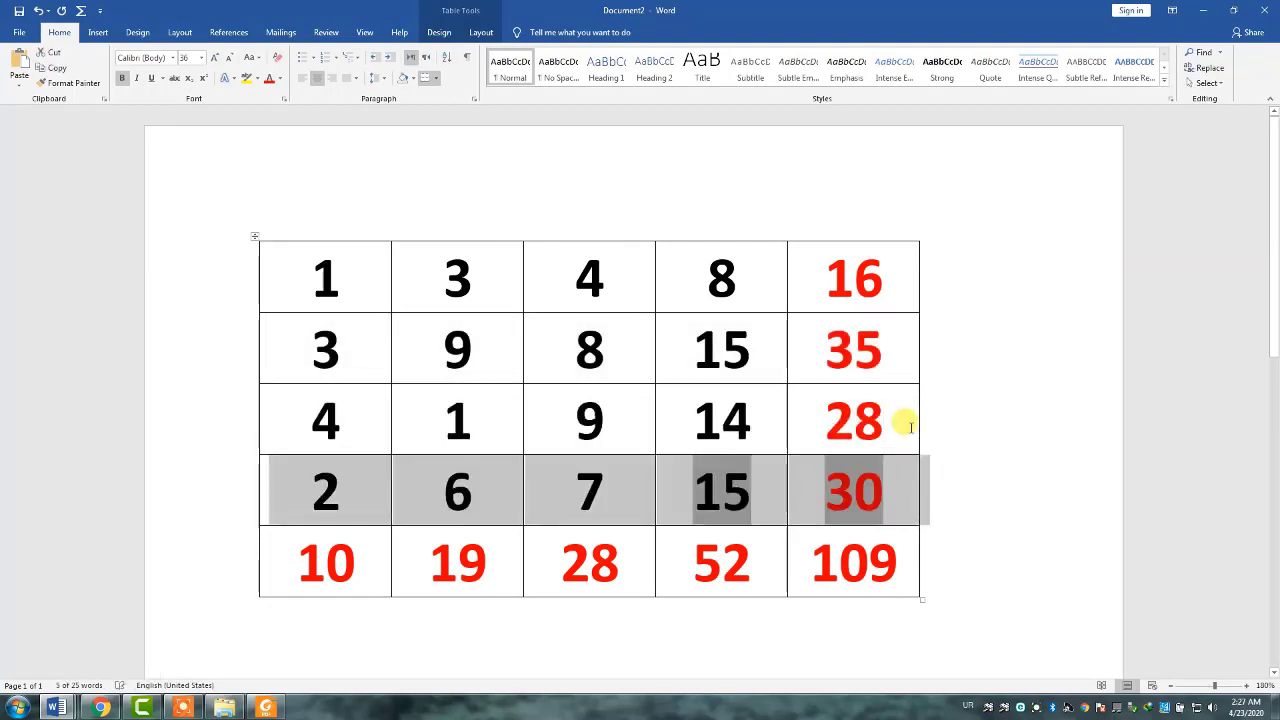
key("alt+shift+Up")
key("alt+shift+Up")
key("alt+shift+Up")
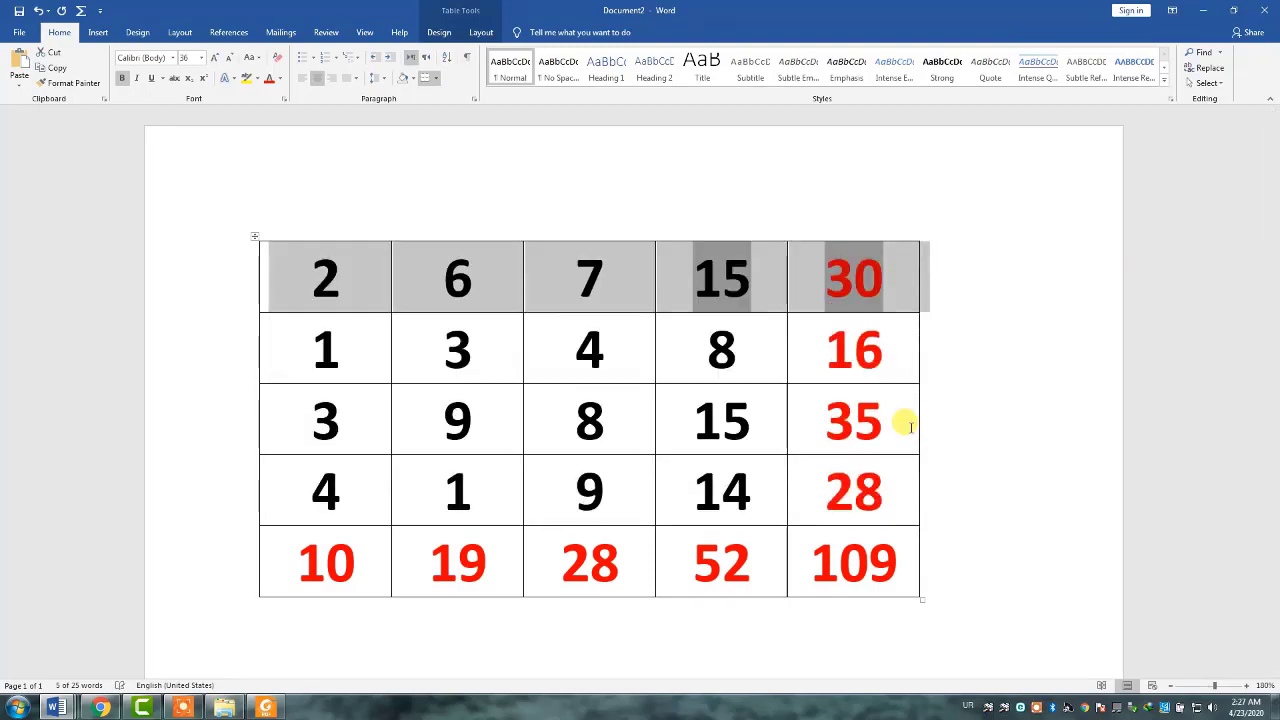
key("alt+shift+Down")
key("alt+shift+Down")
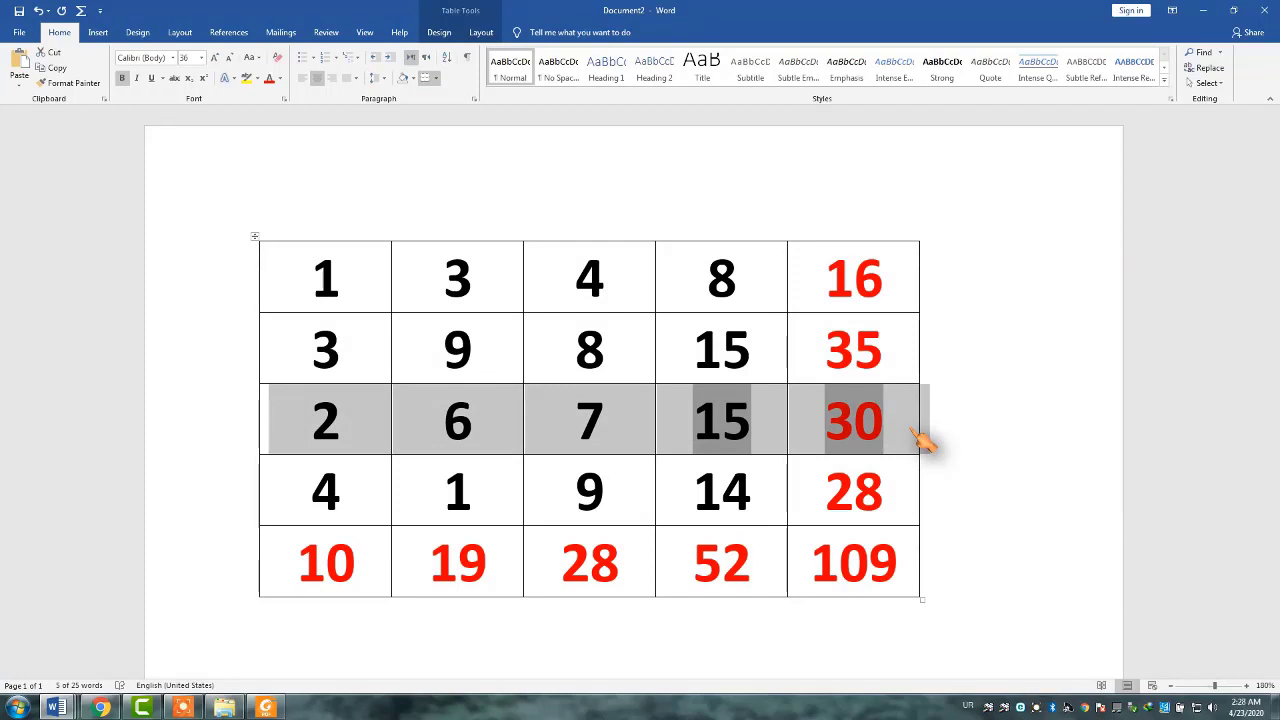
left_click(736, 432)
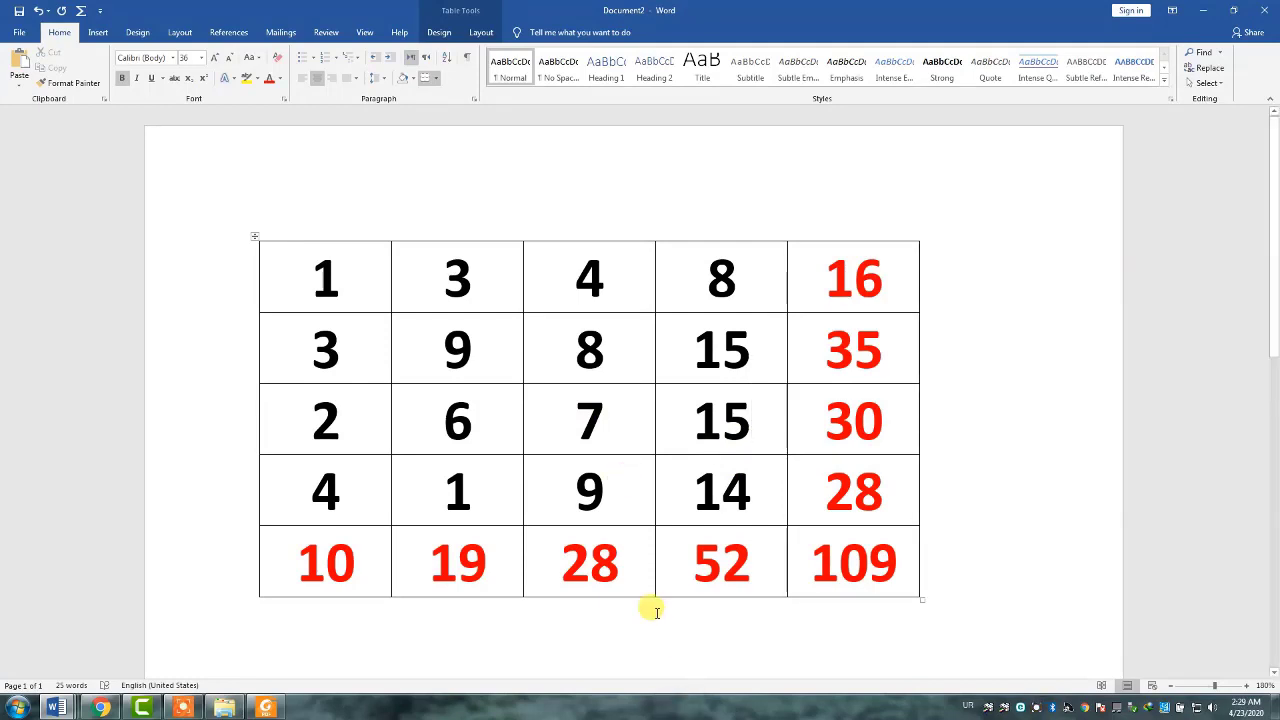
Step: Step forward cell by cell from the table's first cell to the first cell of the second row
left_click(303, 287)
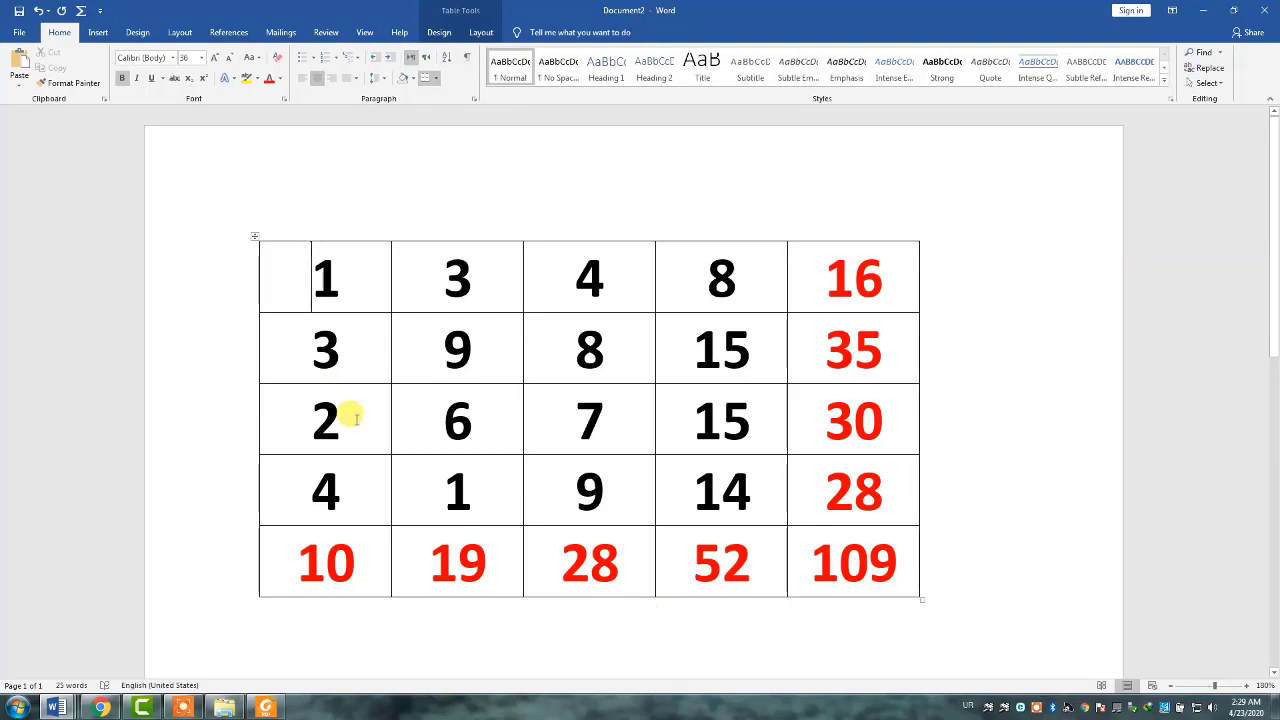
key("Tab")
key("Tab")
key("Tab")
key("Tab")
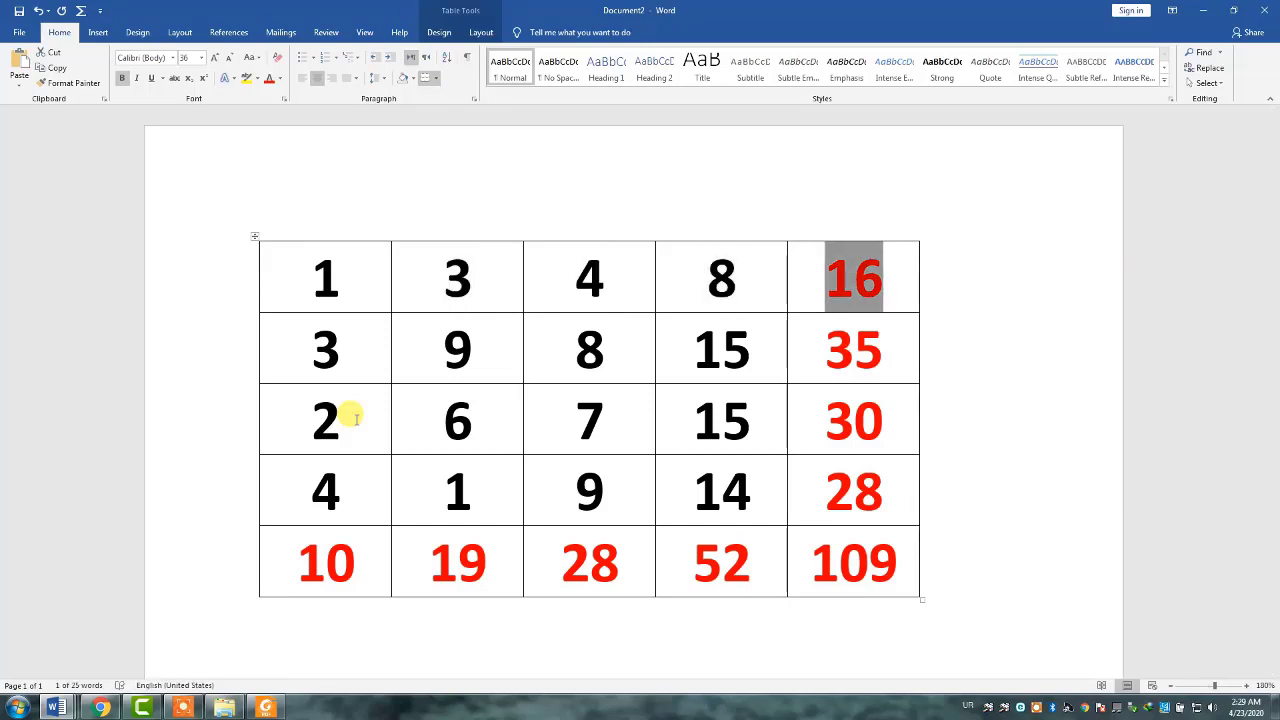
key("Tab")
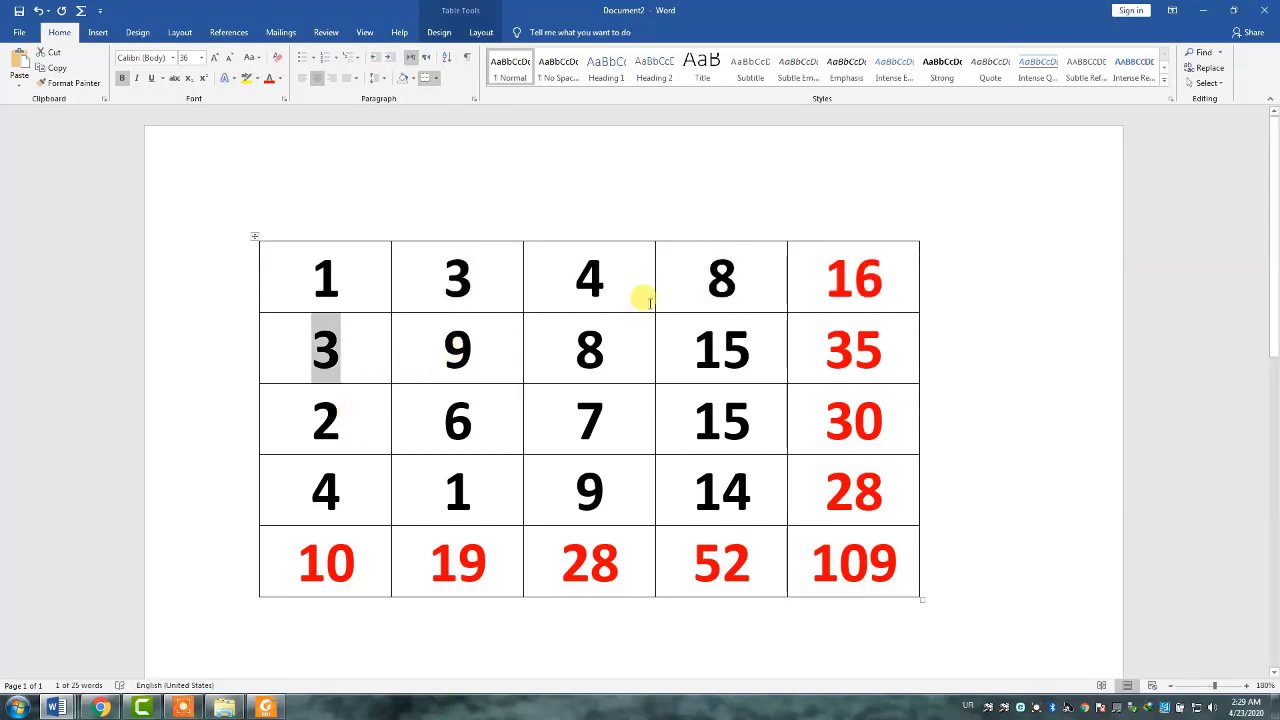
Step: Step forward cell by cell from the first row's fourth cell to the second row's total cell
double_click(676, 298)
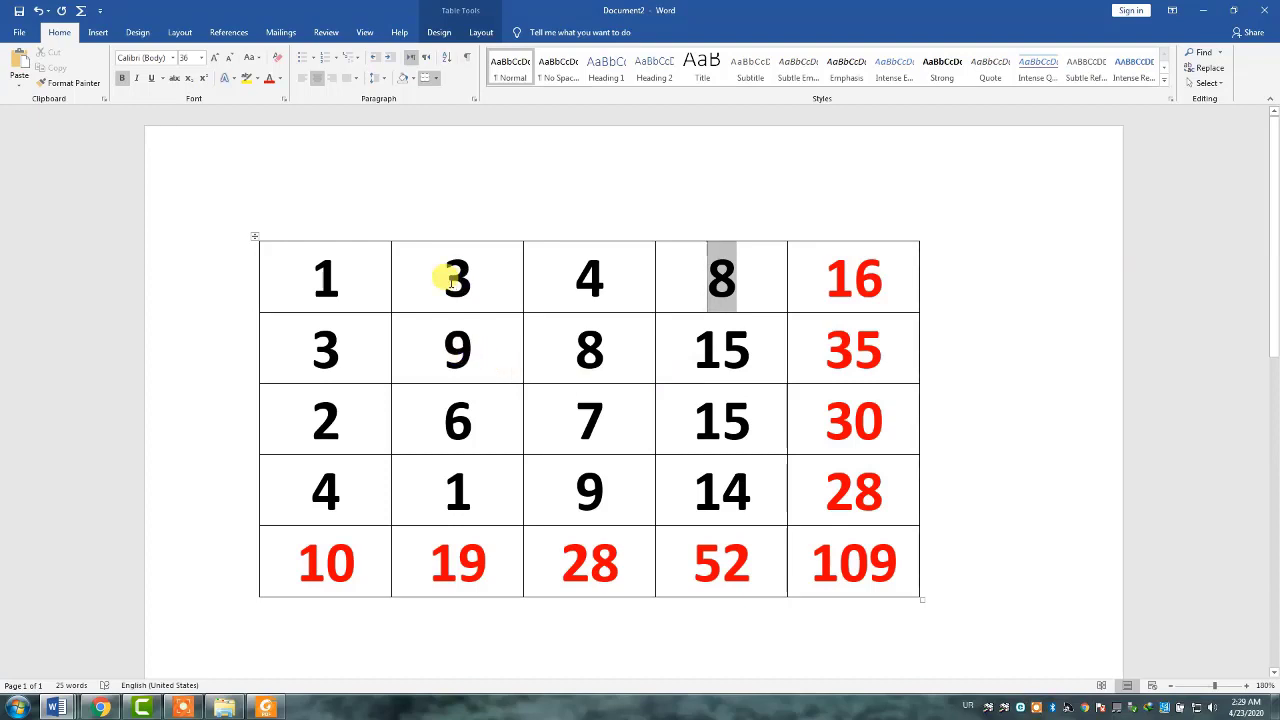
key("Tab")
key("Tab")
key("Tab")
key("Tab")
key("Tab")
key("Tab")
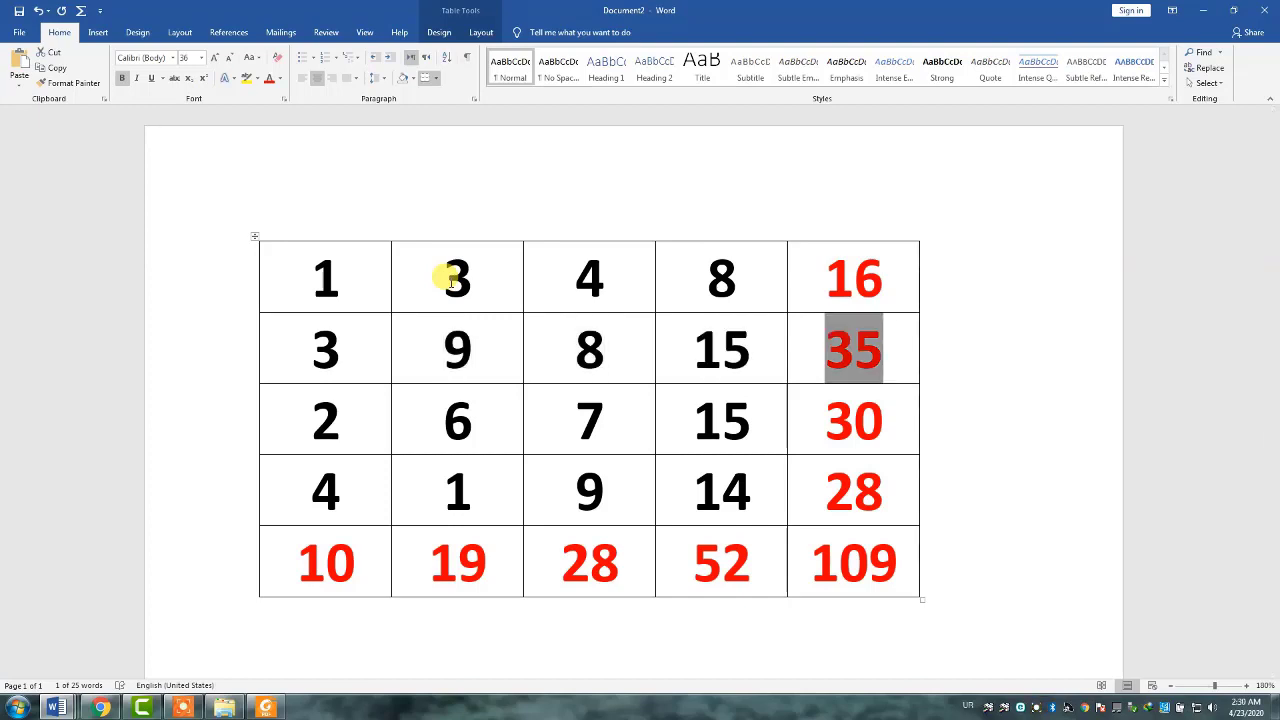
Step: Step backward cell by cell from the second row's total to the table's first cell
key("shift+Tab")
key("shift+Tab")
key("shift+Tab")
key("shift+Tab")
key("shift+Tab")
key("shift+Tab")
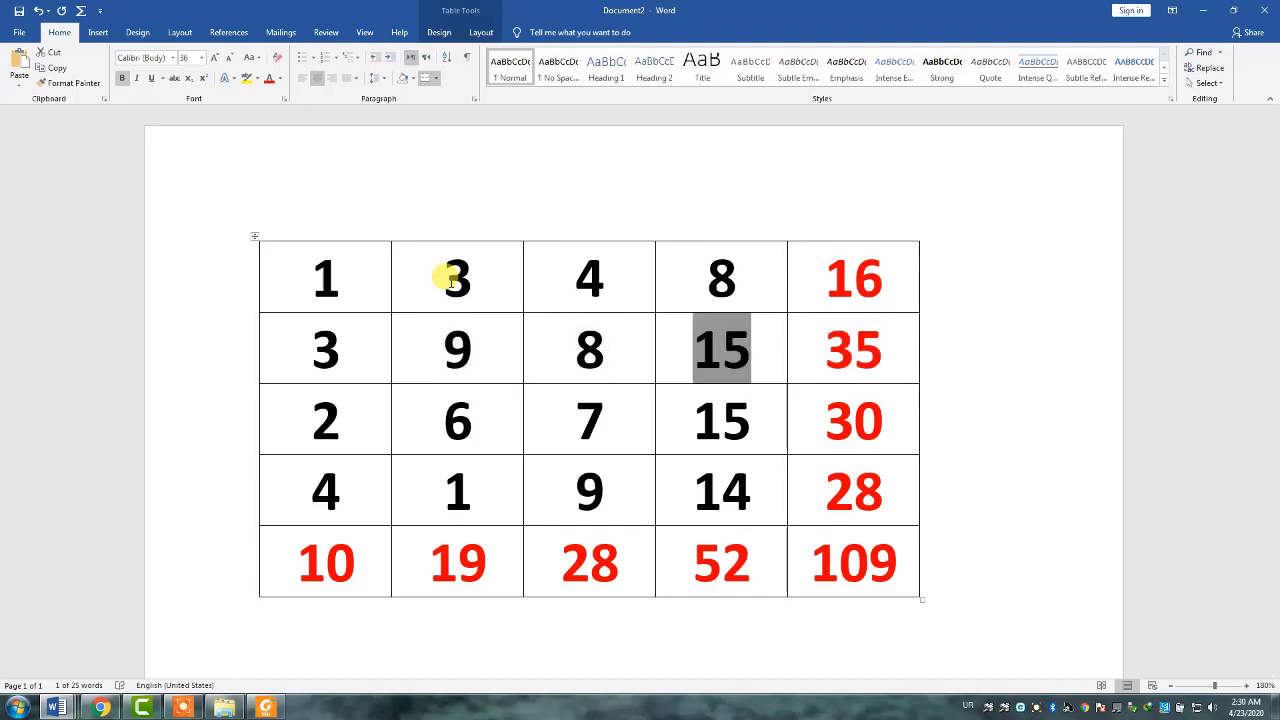
key("shift+Tab")
key("shift+Tab")
key("shift+Tab")
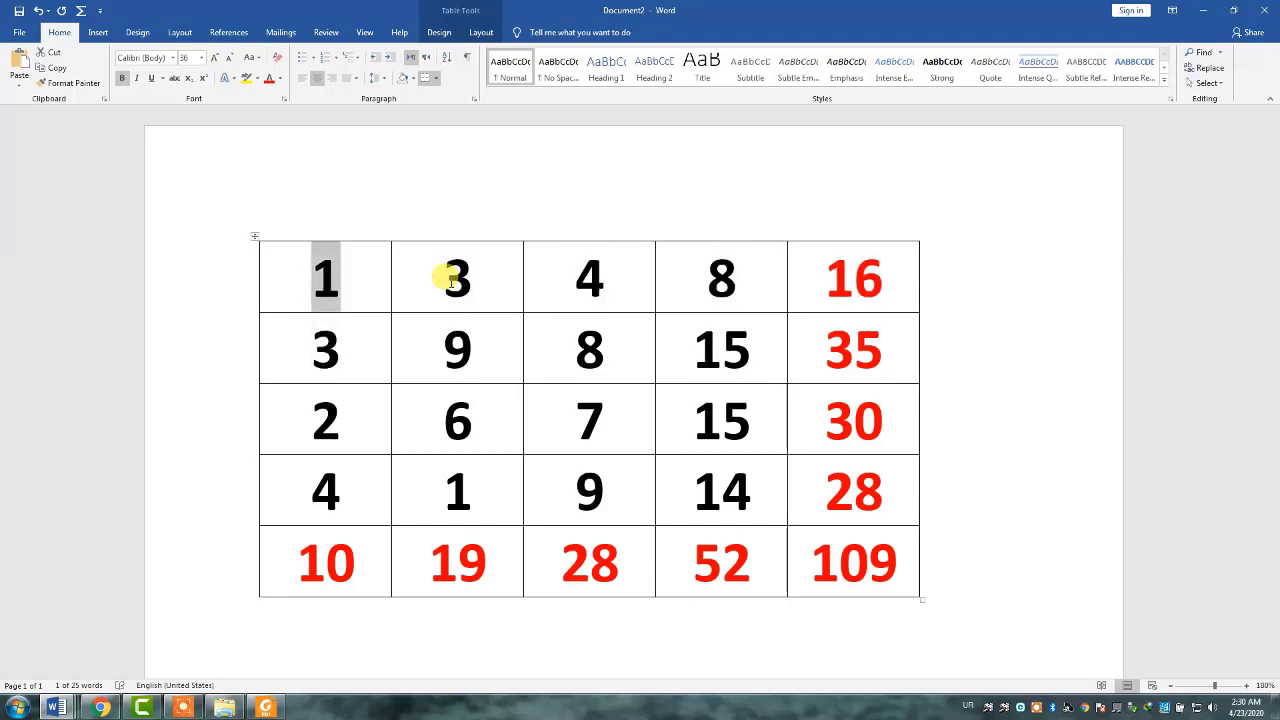
Step: Change the second row's second cell to 12 and the third row's third cell to 5
left_click(449, 280)
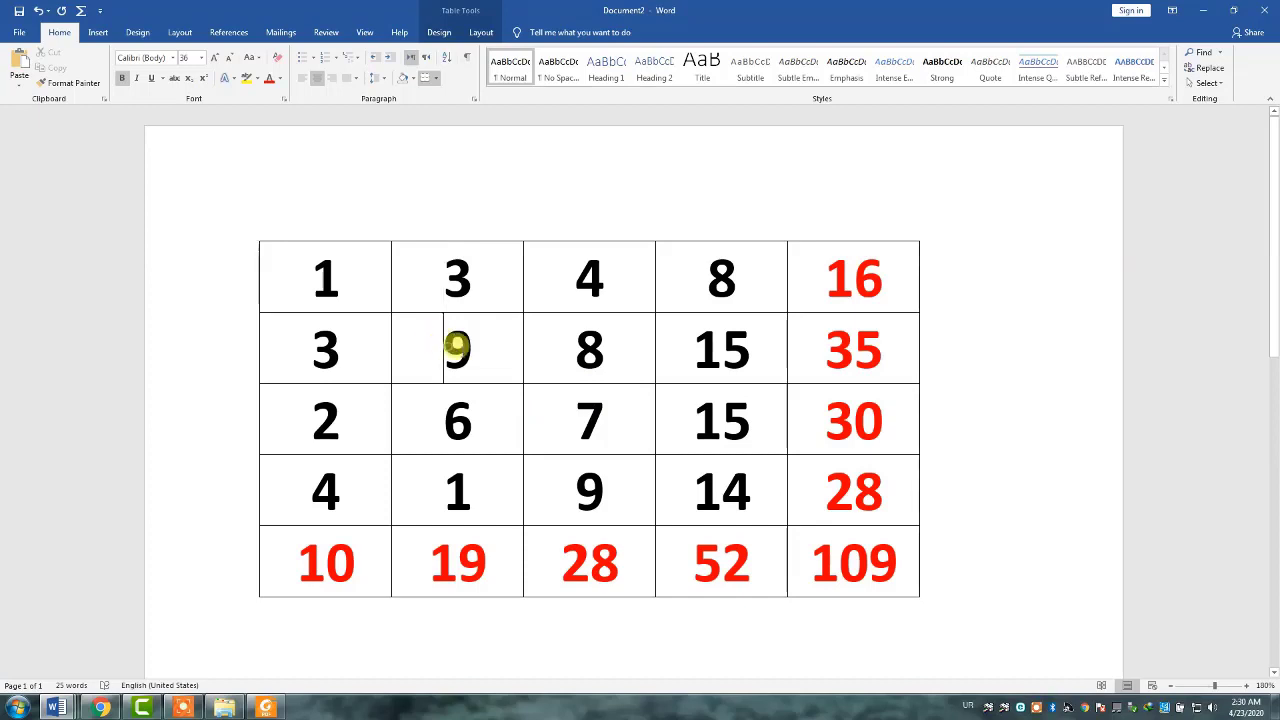
double_click(457, 345)
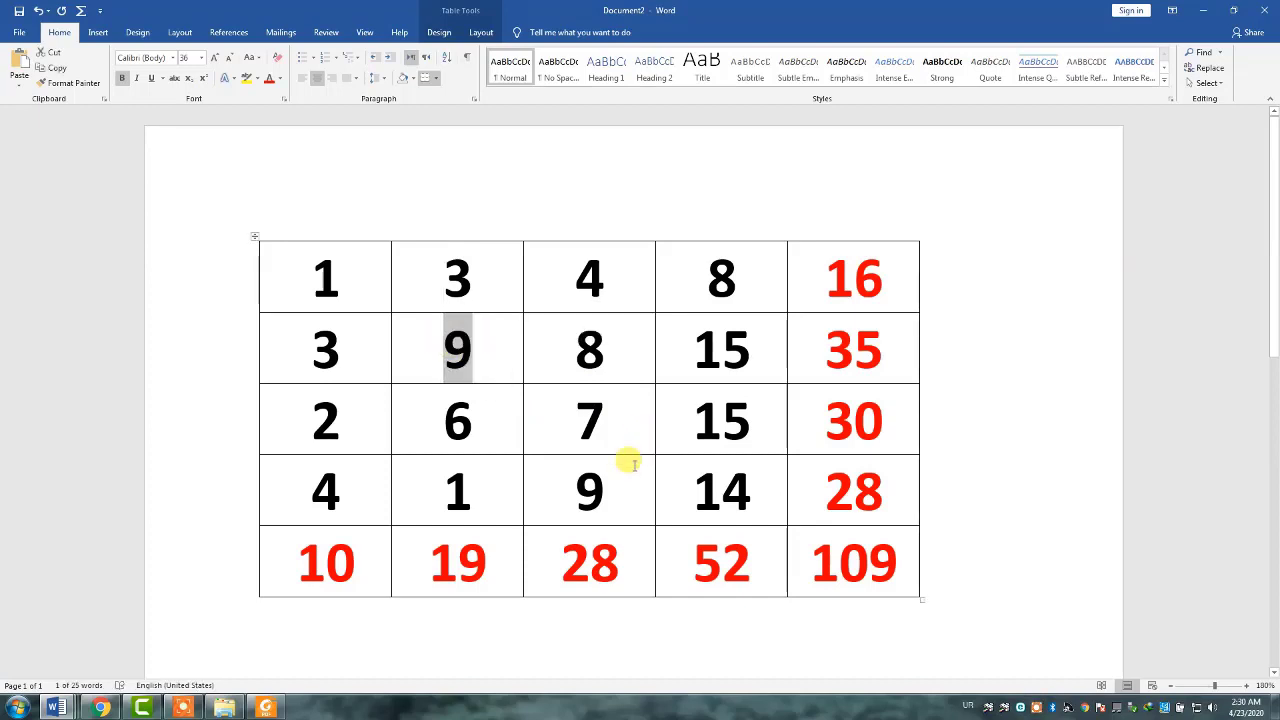
type("12")
double_click(590, 418)
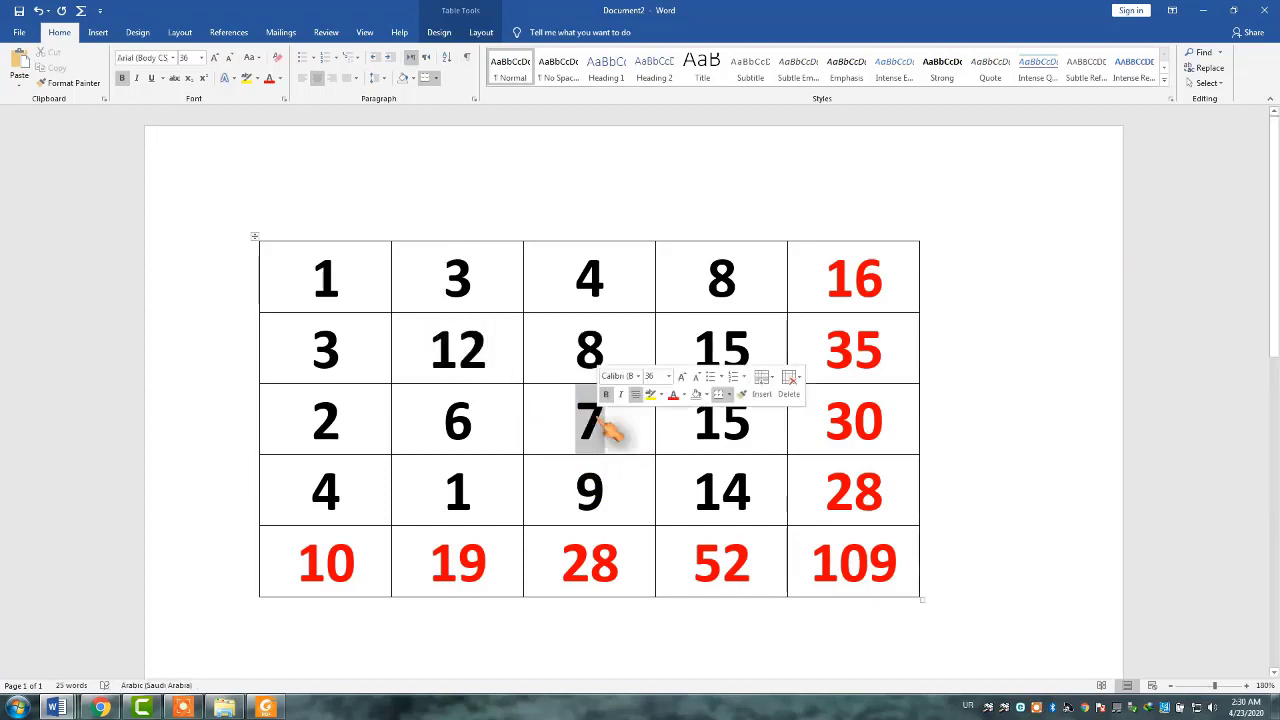
type("5")
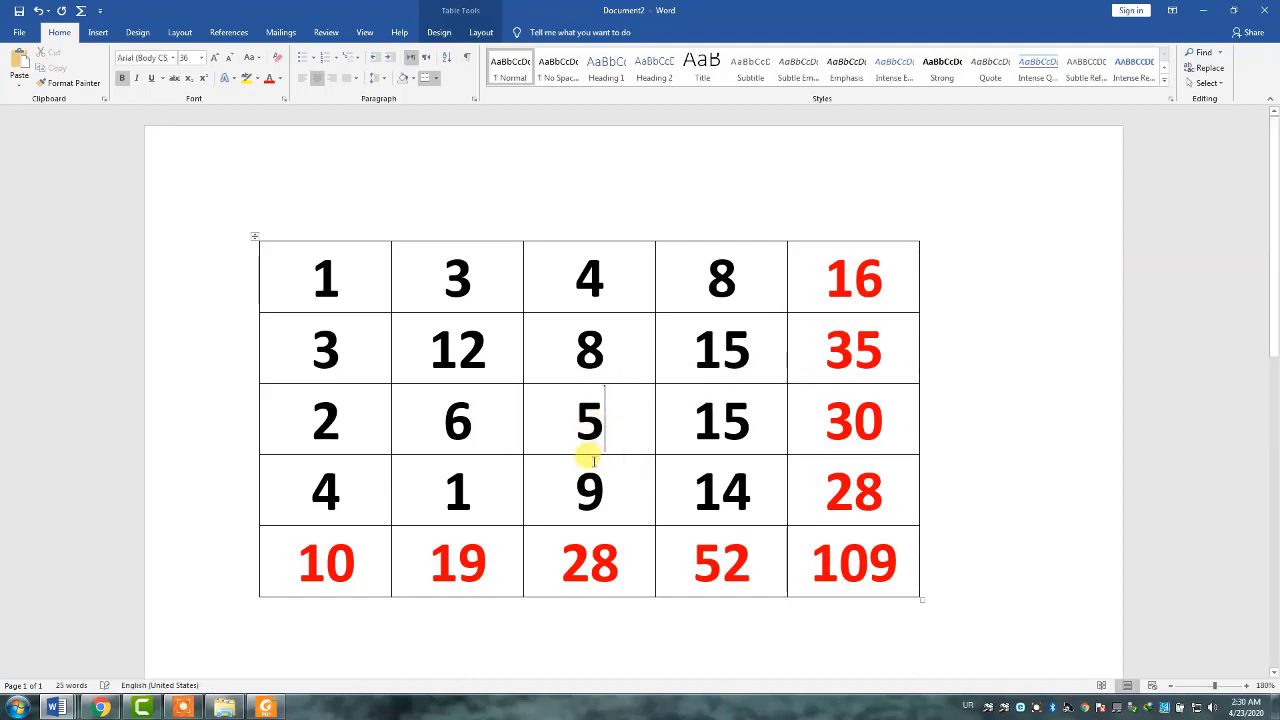
left_click(567, 427)
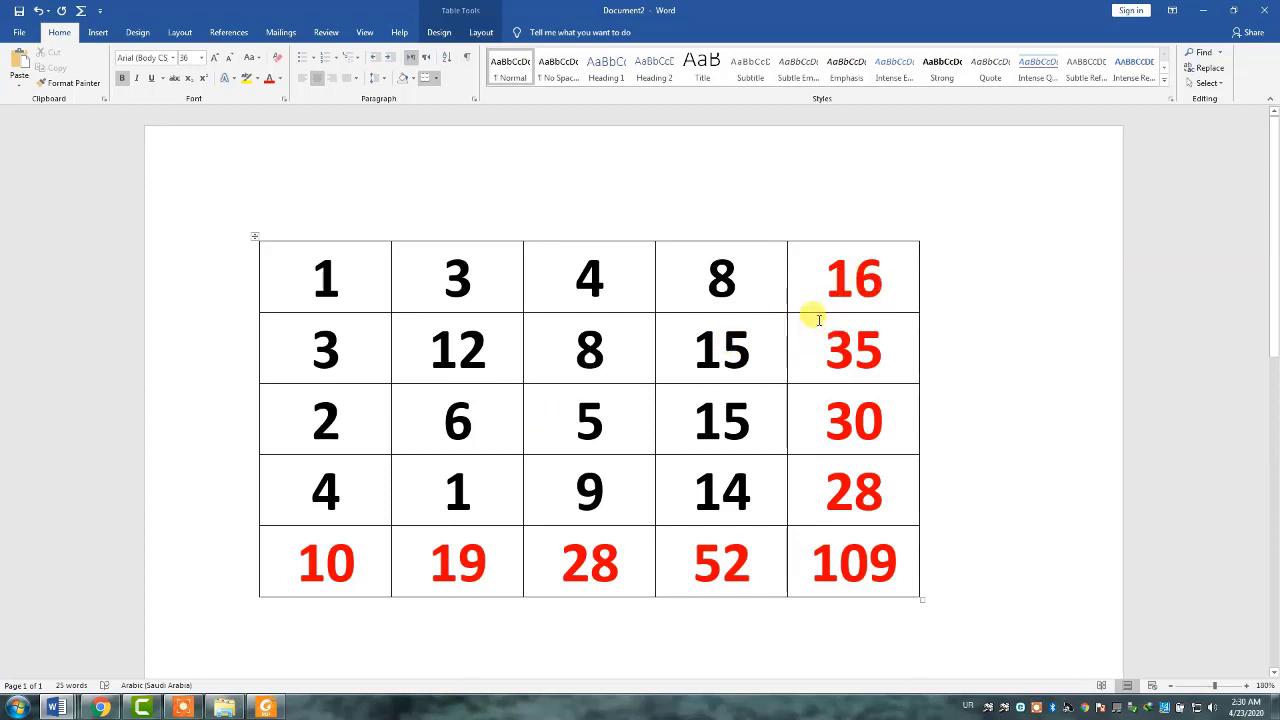
Step: Recalculate the second and third rows' totals in the last column with the Sum command
key("Tab")
key("Tab")
key("Tab")
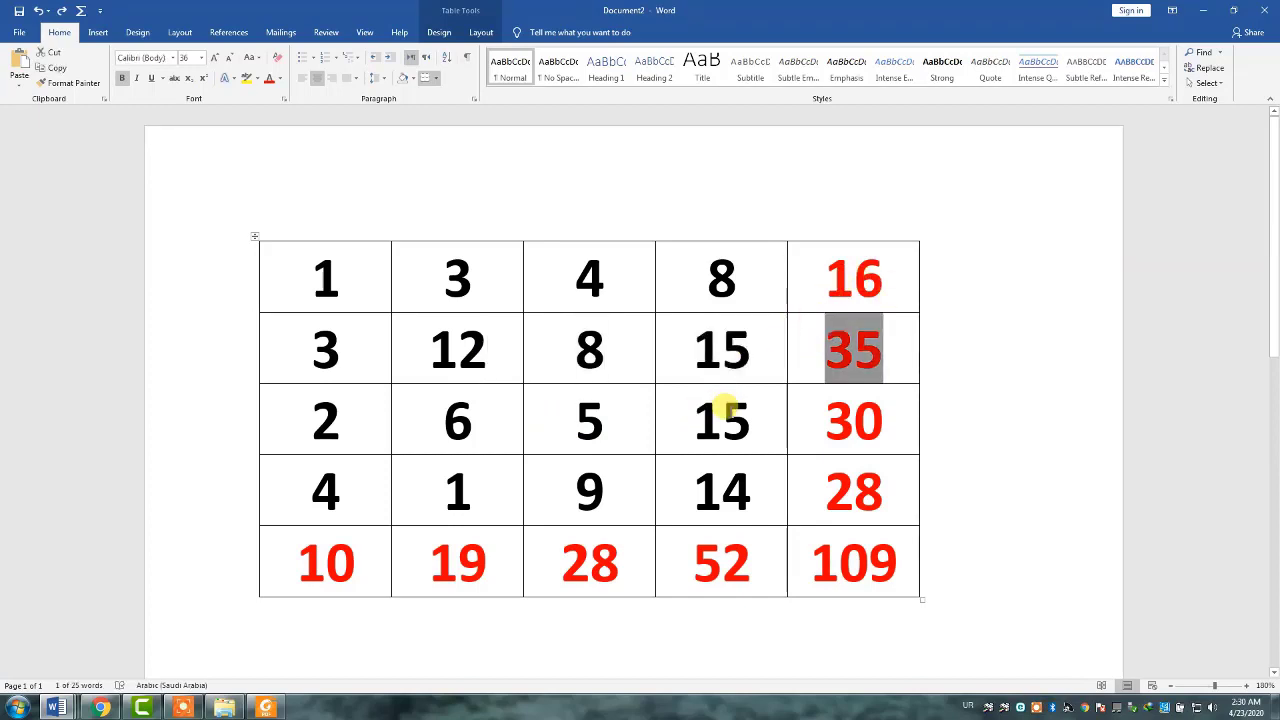
left_click(82, 12)
key("Tab")
key("Tab")
key("Tab")
key("Tab")
key("Tab")
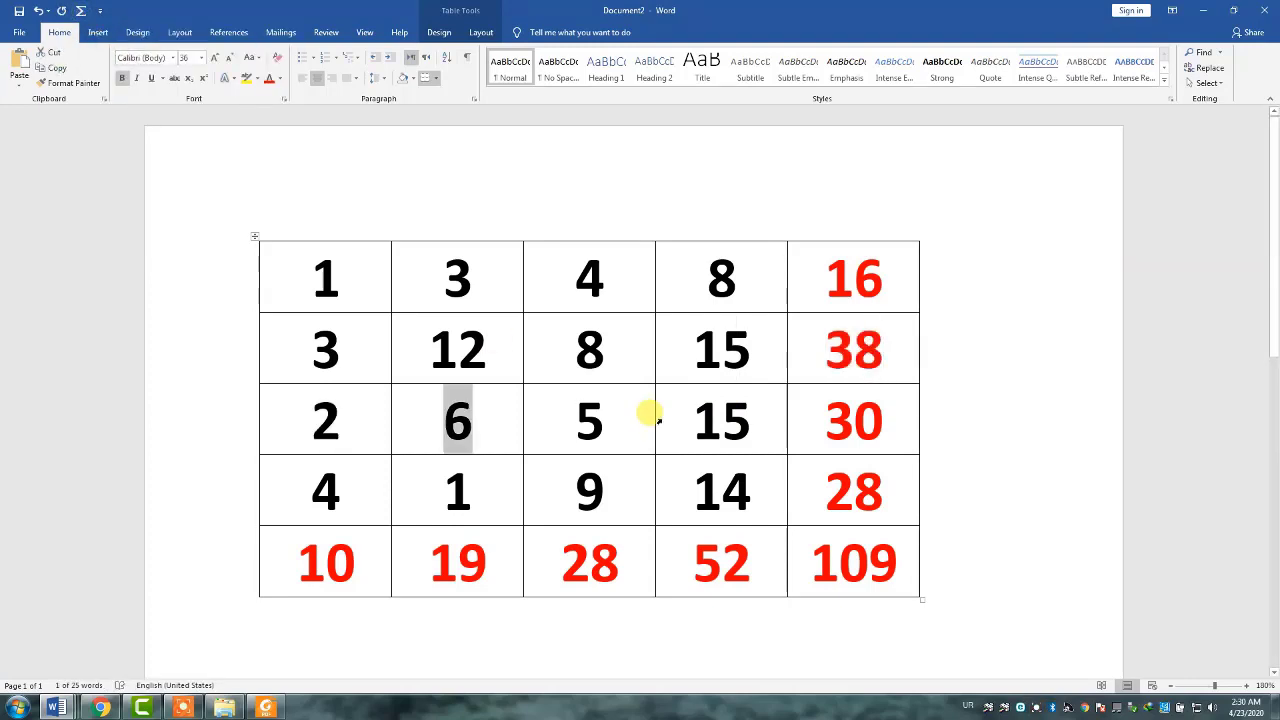
left_click(82, 12)
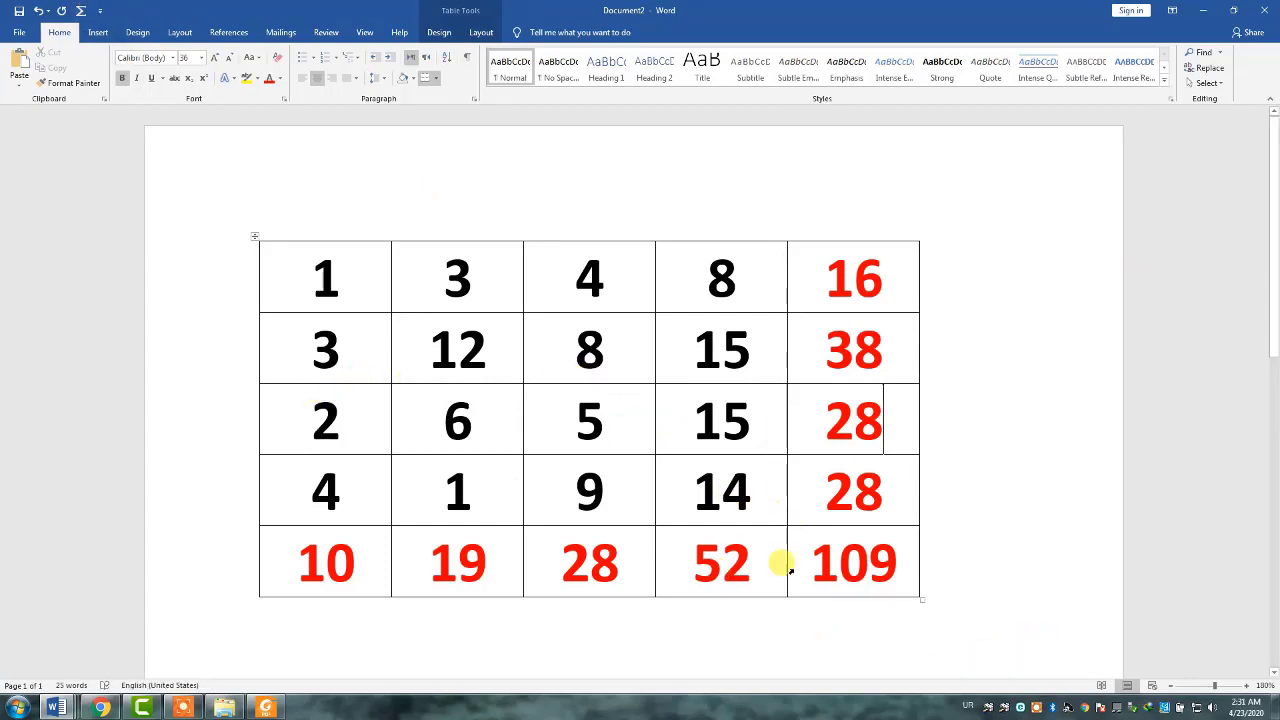
Step: Recalculate the grand total in the table's bottom corner cell with the Sum command
left_click_drag(777, 563, 706, 594)
key("Tab")
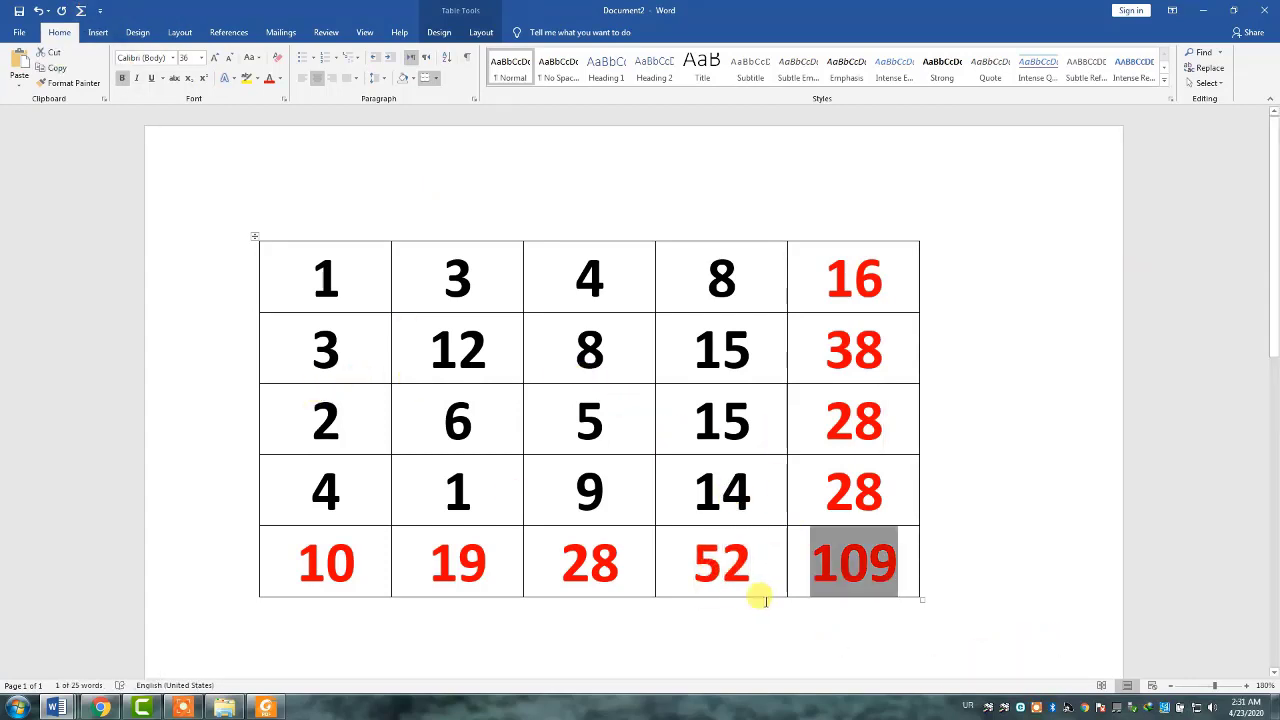
left_click(83, 11)
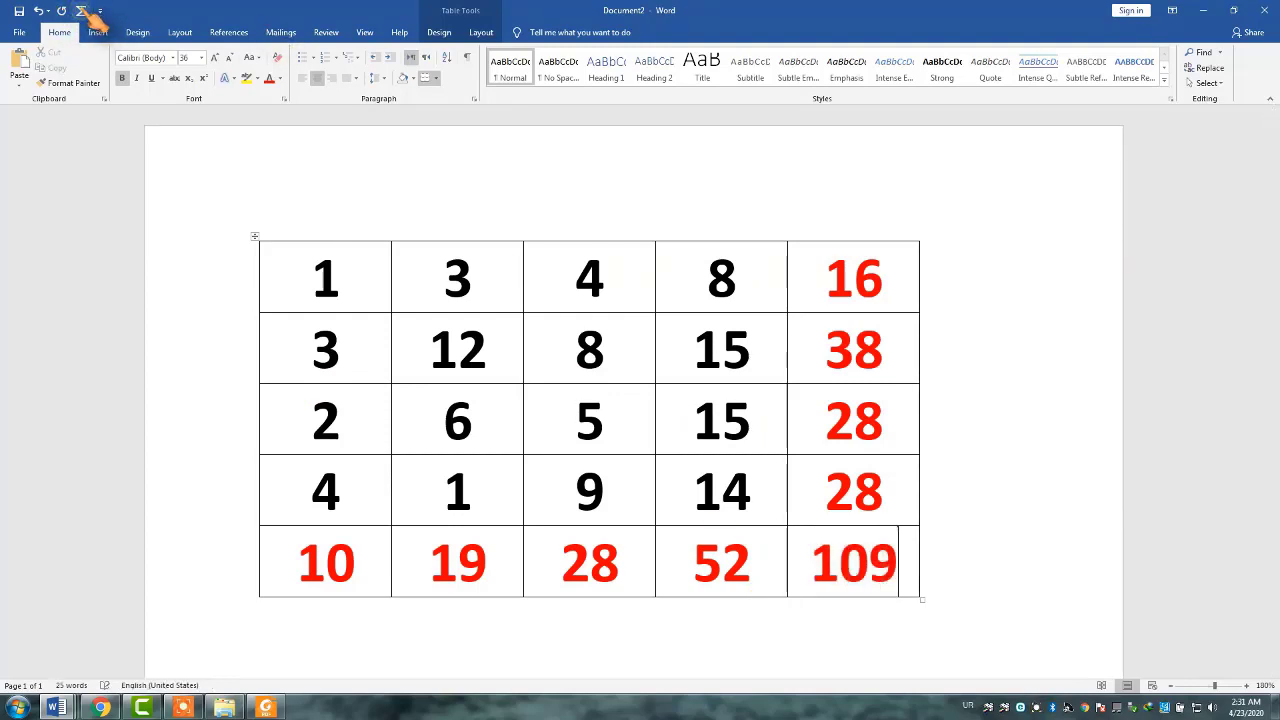
Step: Recalculate the second and third columns' totals in the bottom row and the corner grand total with the Sum command
left_click_drag(300, 553, 354, 562)
key("Tab")
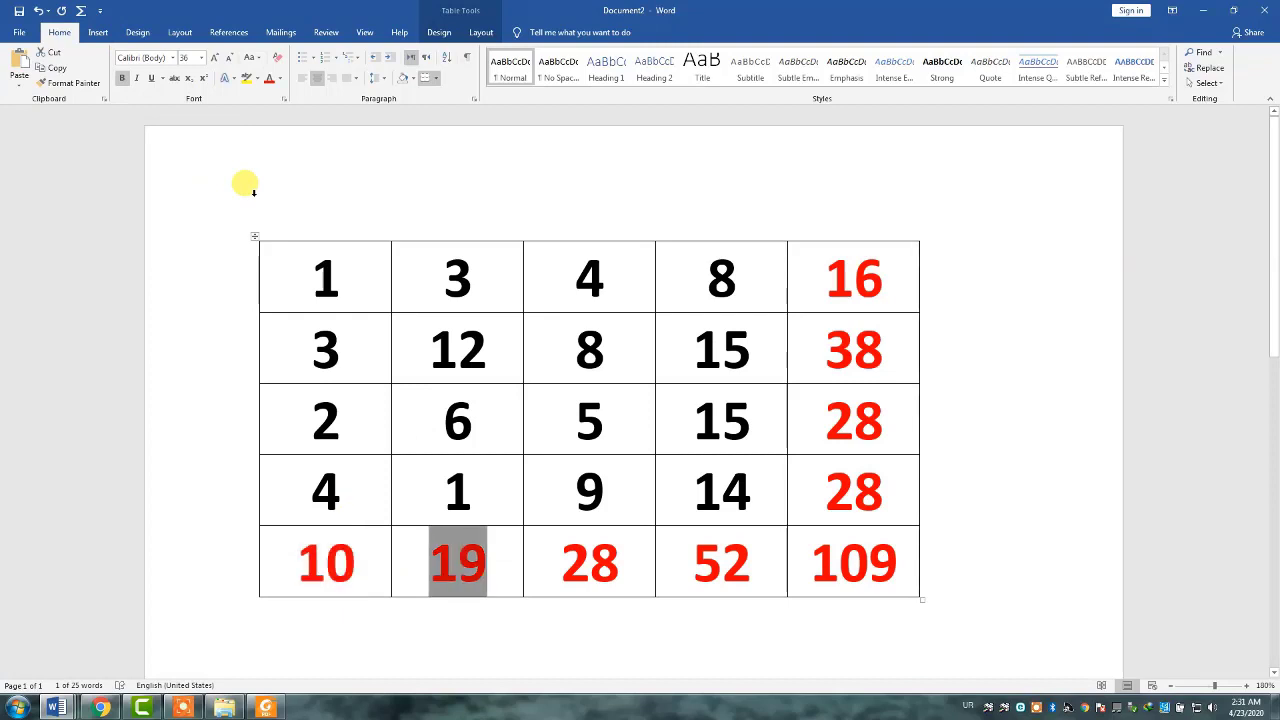
left_click(82, 11)
key("Tab")
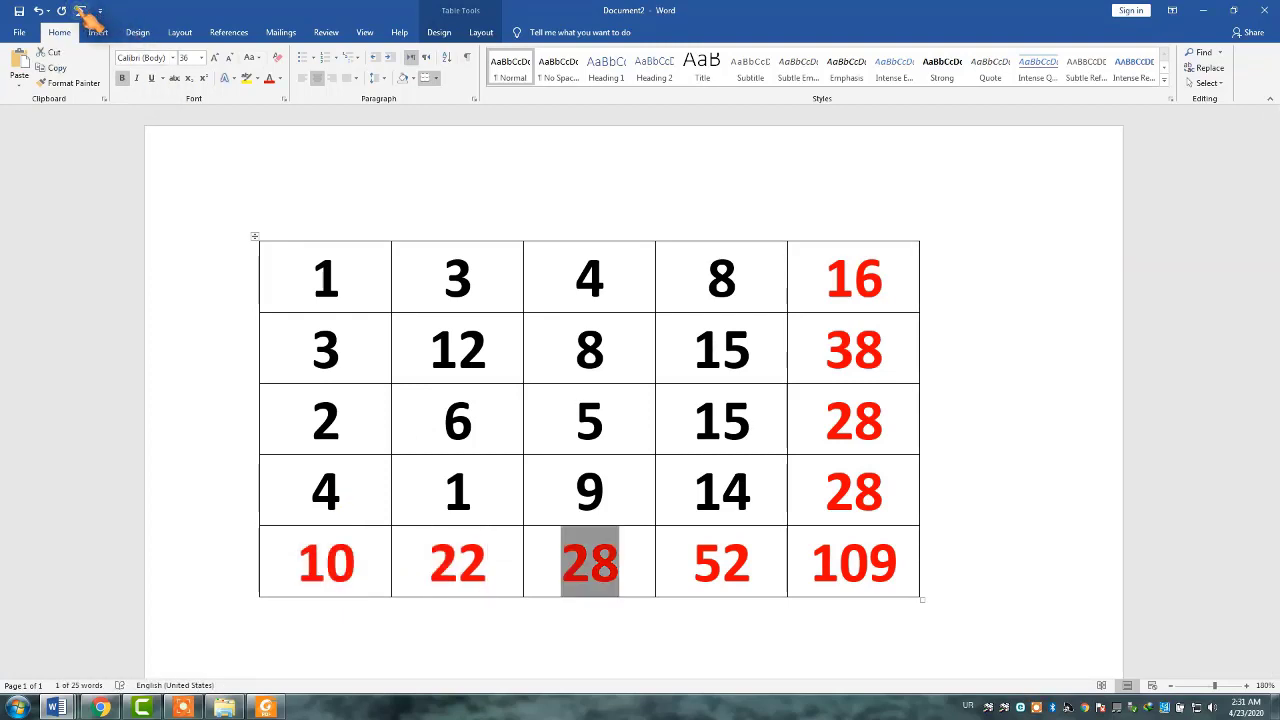
left_click(82, 11)
key("Tab")
key("Tab")
left_click(82, 11)
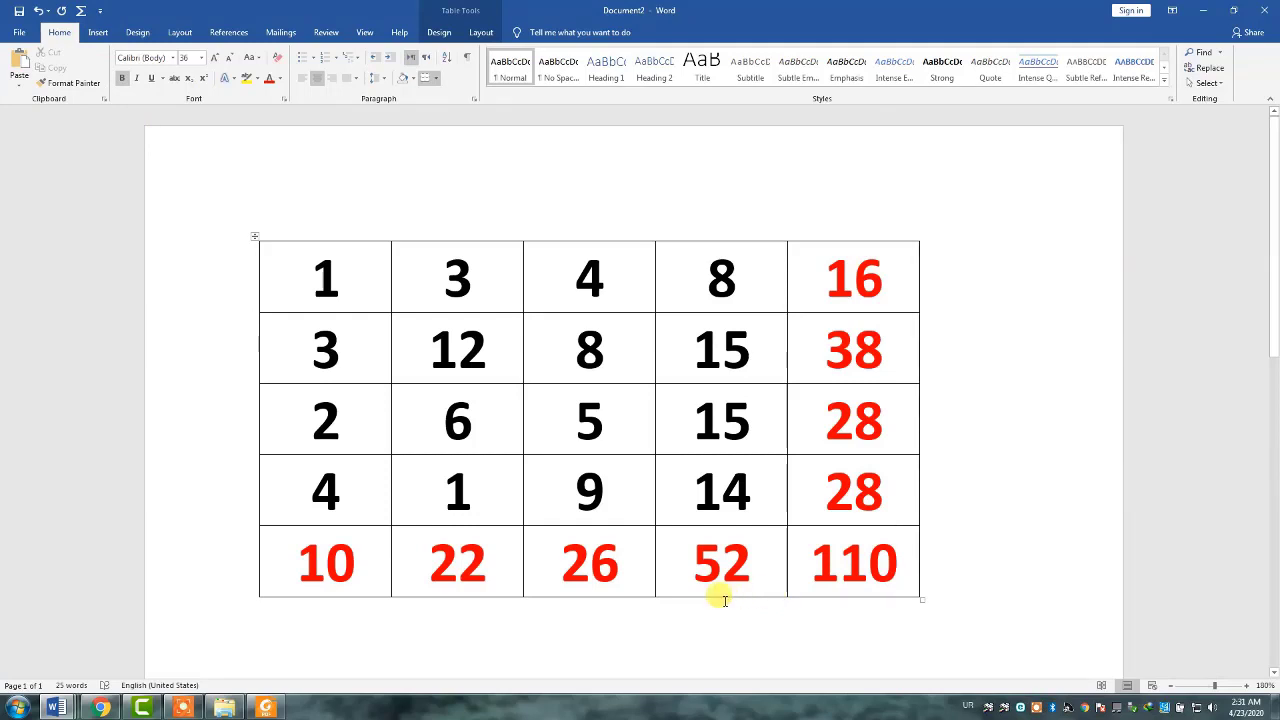
left_click(568, 516)
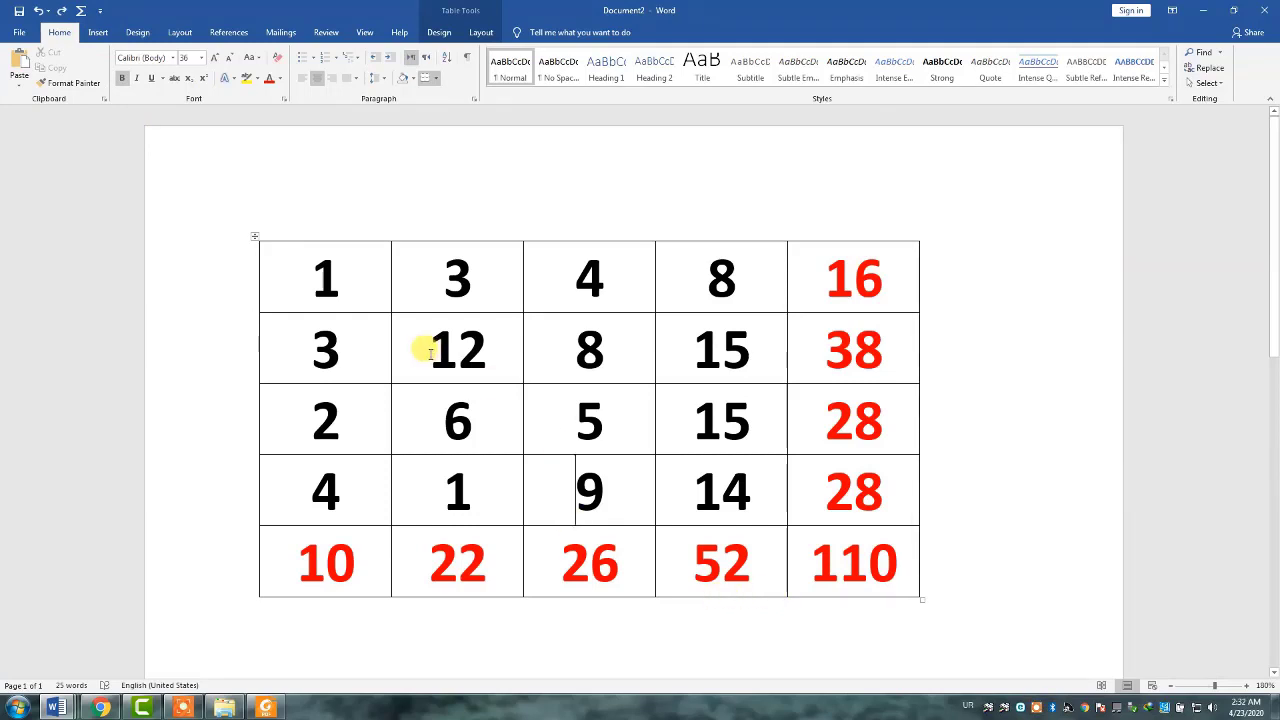
mouse_move(337, 277)
left_mouse_down()
mouse_move(466, 331)
mouse_move(562, 342)
left_mouse_up()
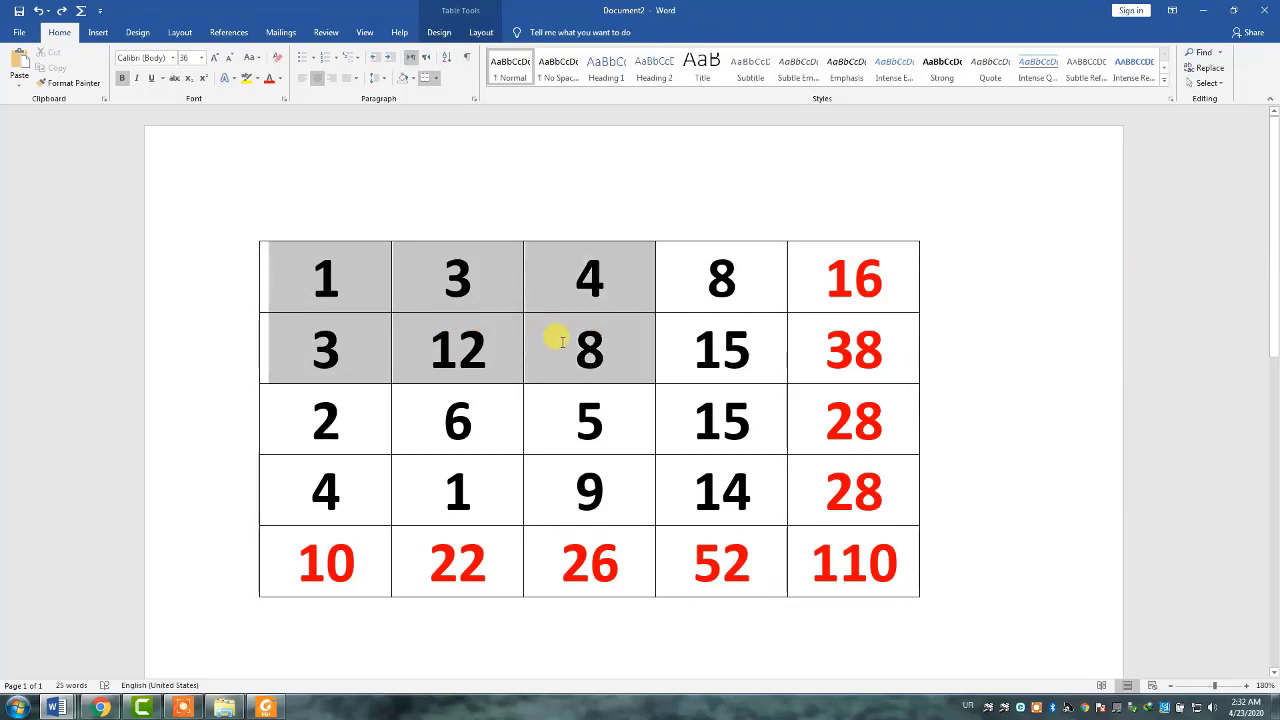
right_click(556, 376)
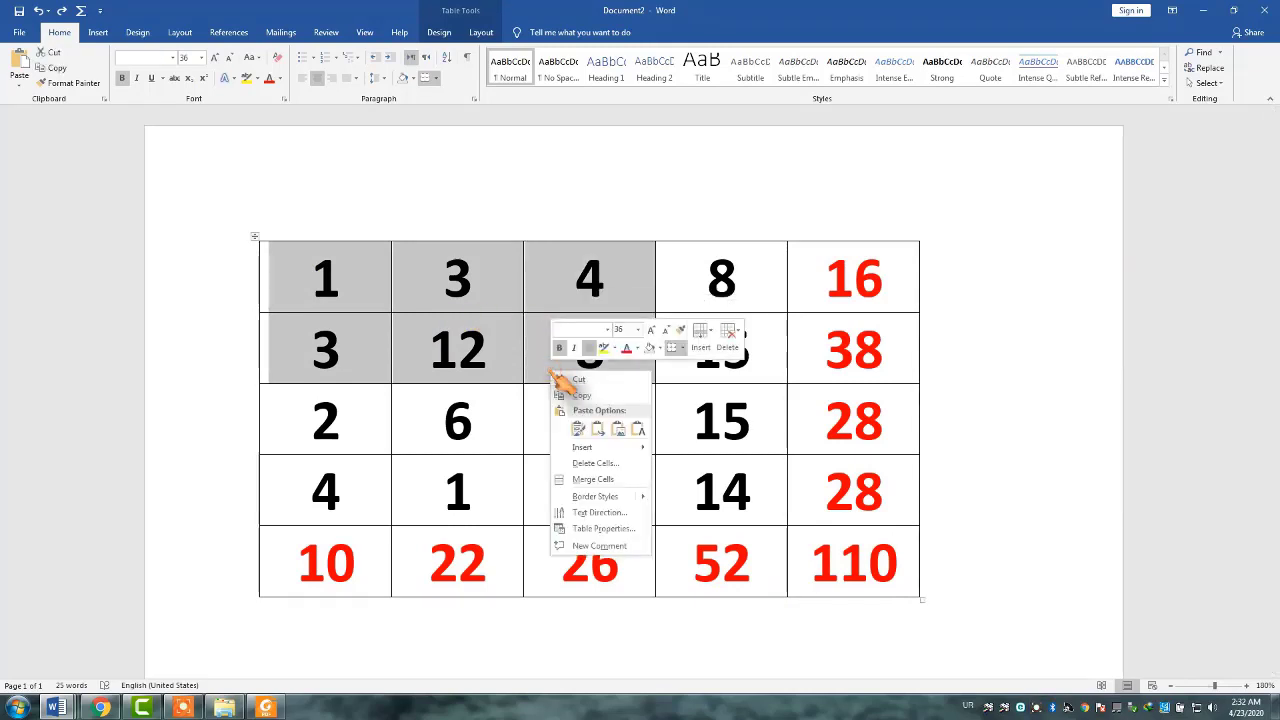
key("Escape")
left_click(363, 329)
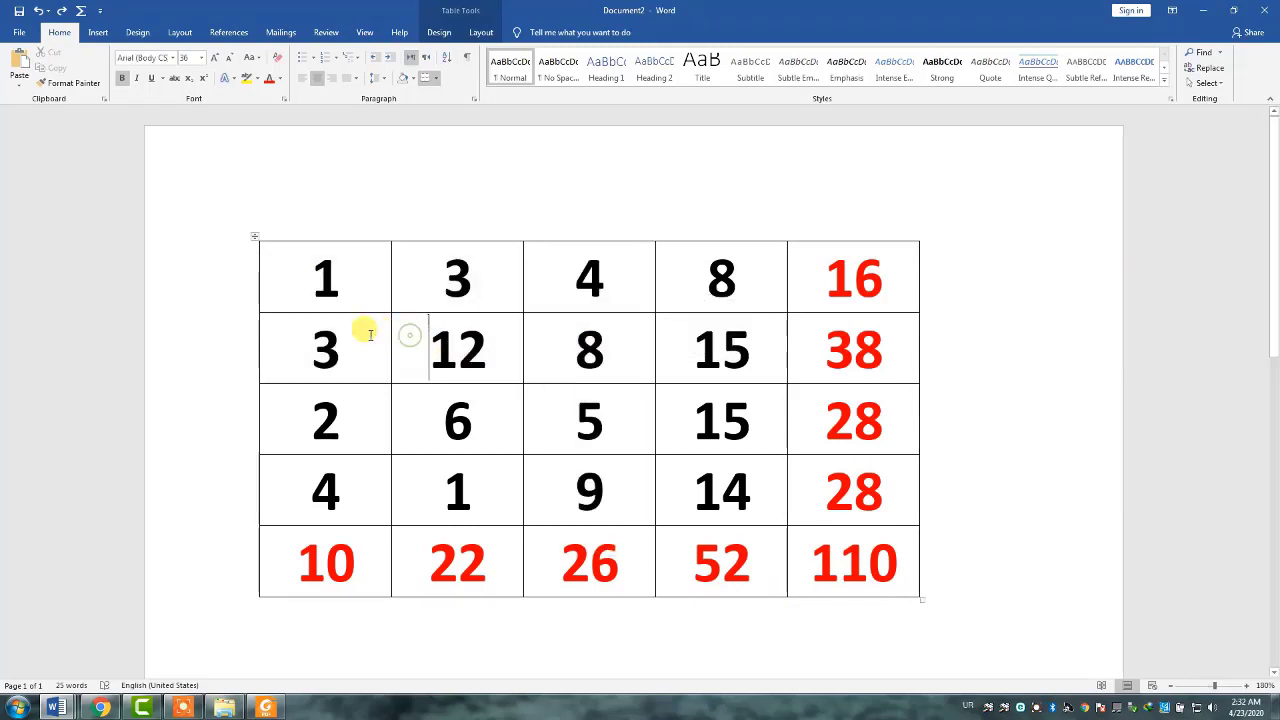
Step: Merge the first two cells of the table's first two rows into one cell and delete its contents
left_click_drag(323, 277, 466, 337)
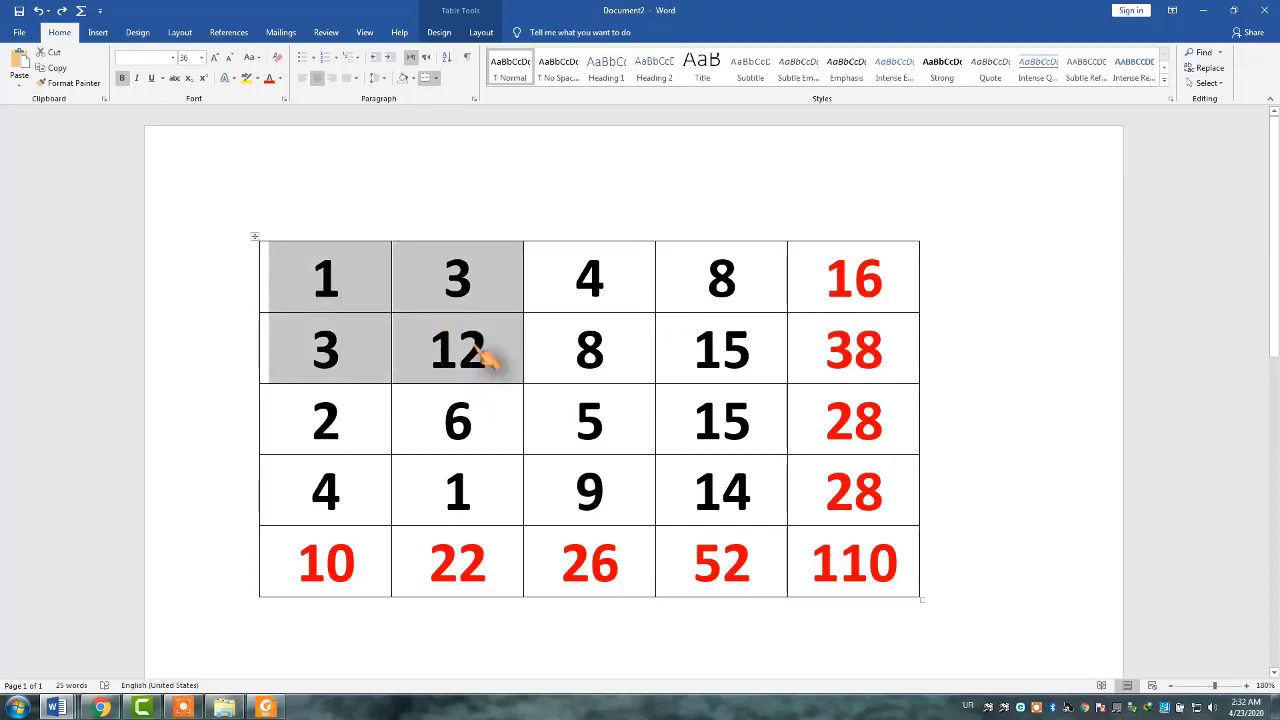
right_click(490, 360)
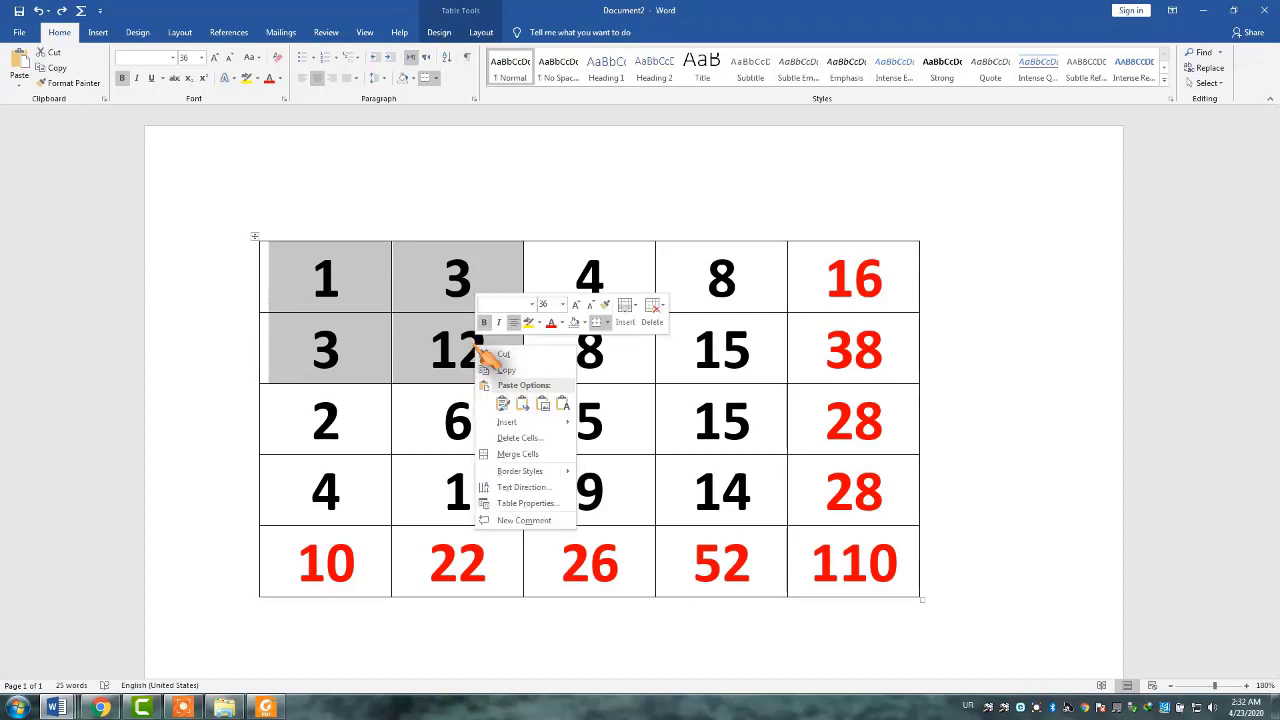
left_click(540, 455)
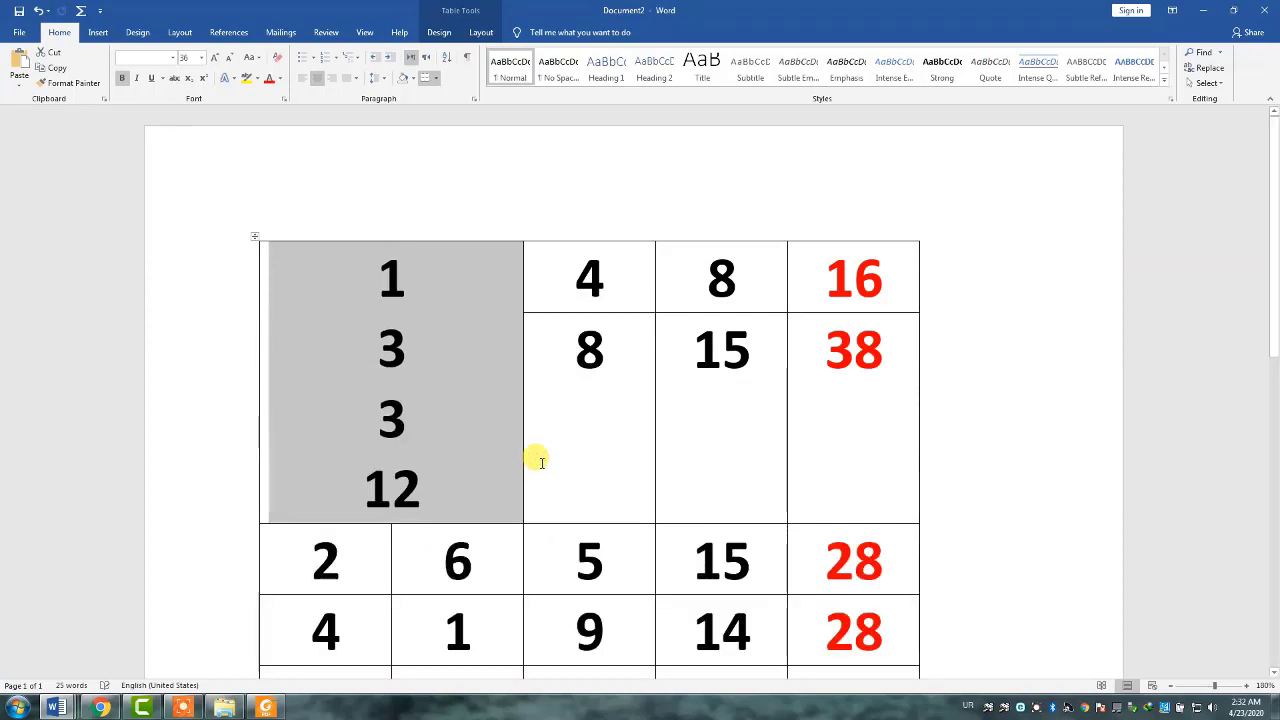
left_click(420, 408)
left_click_drag(368, 271, 434, 451)
key("Delete")
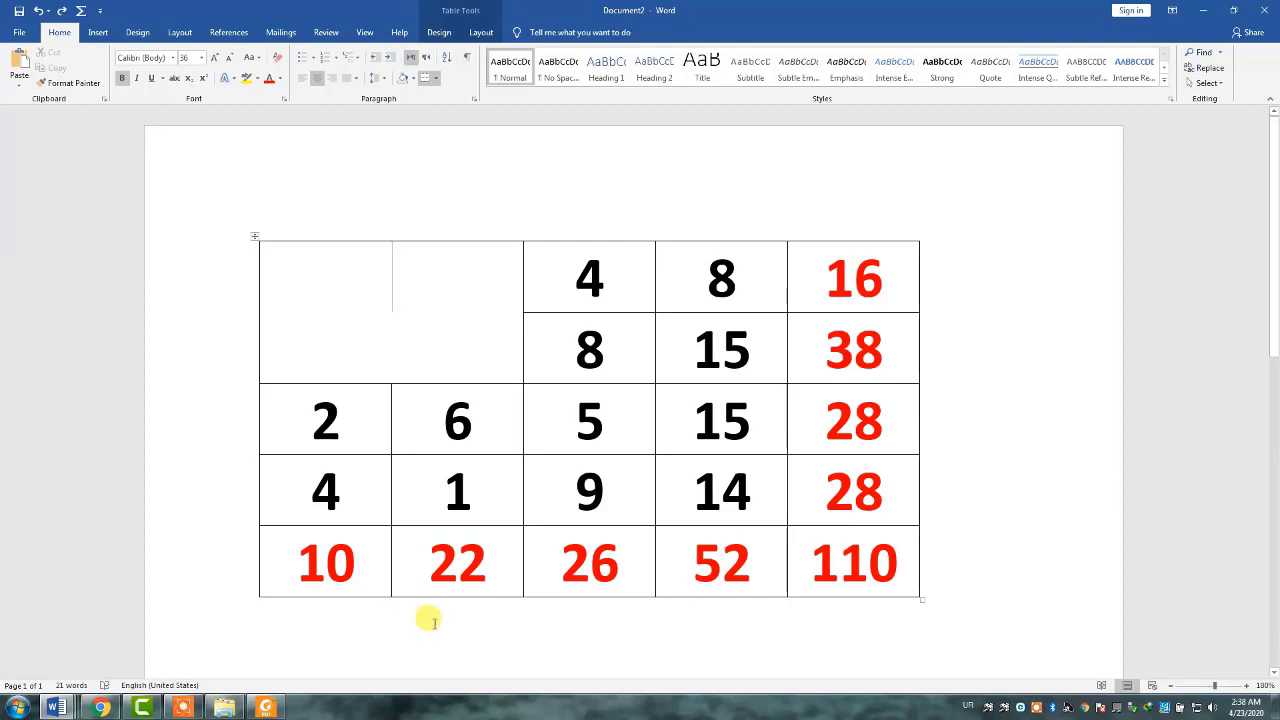
Step: Split the empty merged cell at the table's upper corner into 4 columns and 1 row
left_click(453, 320)
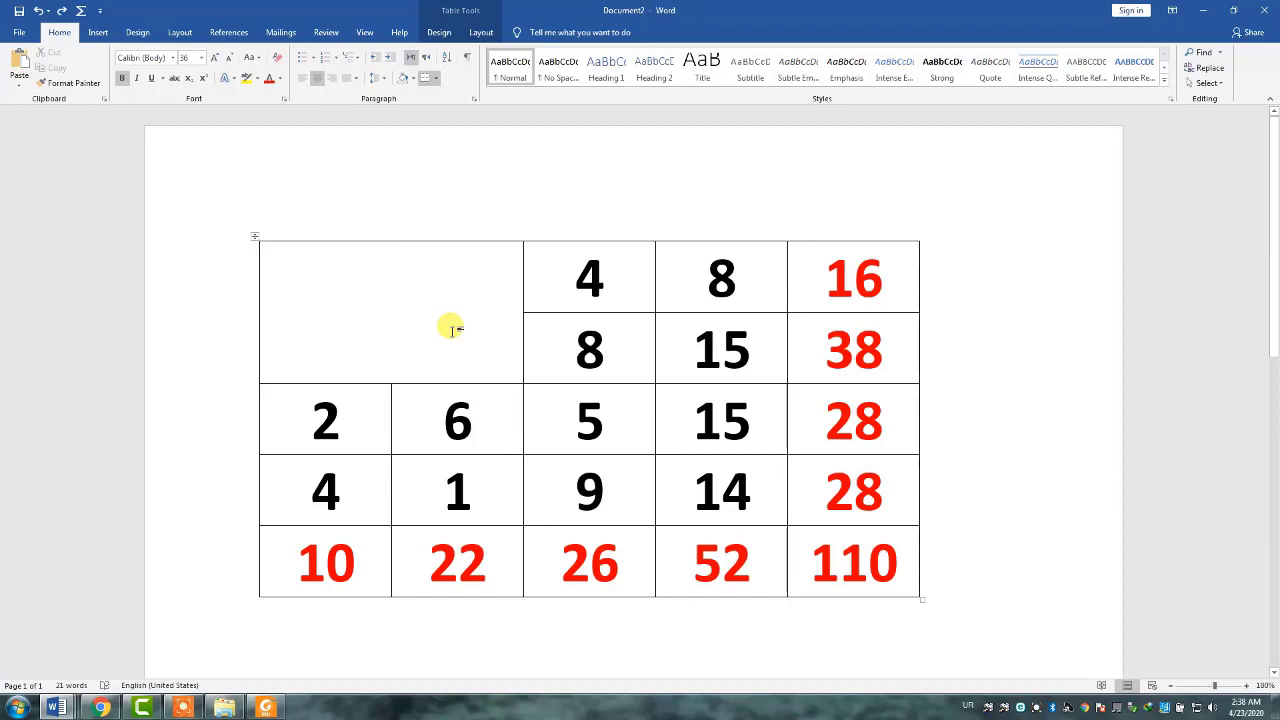
right_click(401, 306)
left_click(455, 462)
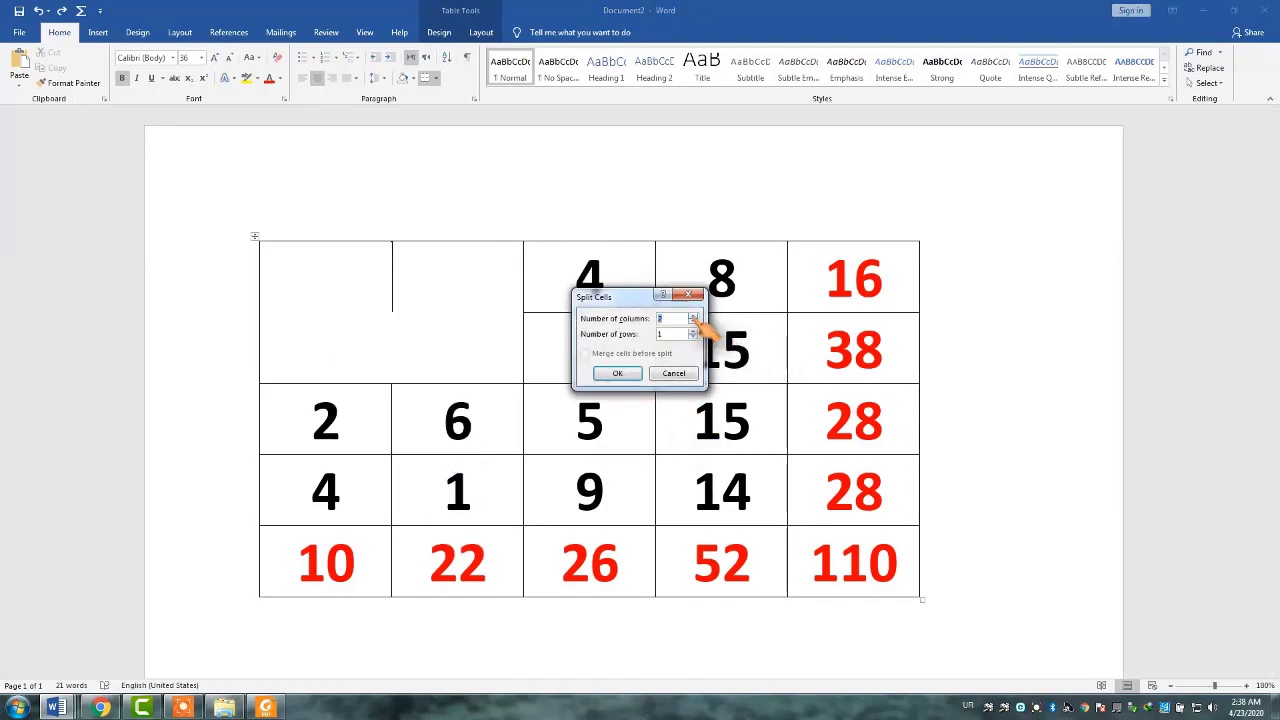
left_click(692, 316)
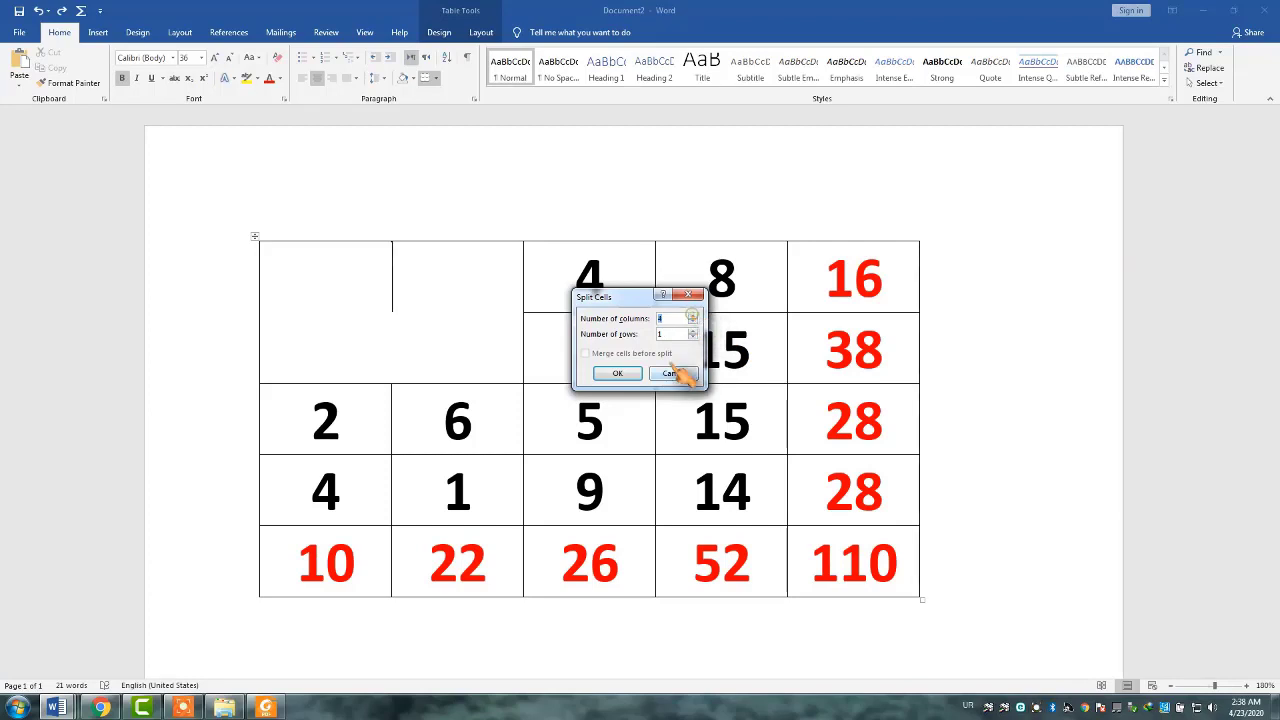
left_click(619, 373)
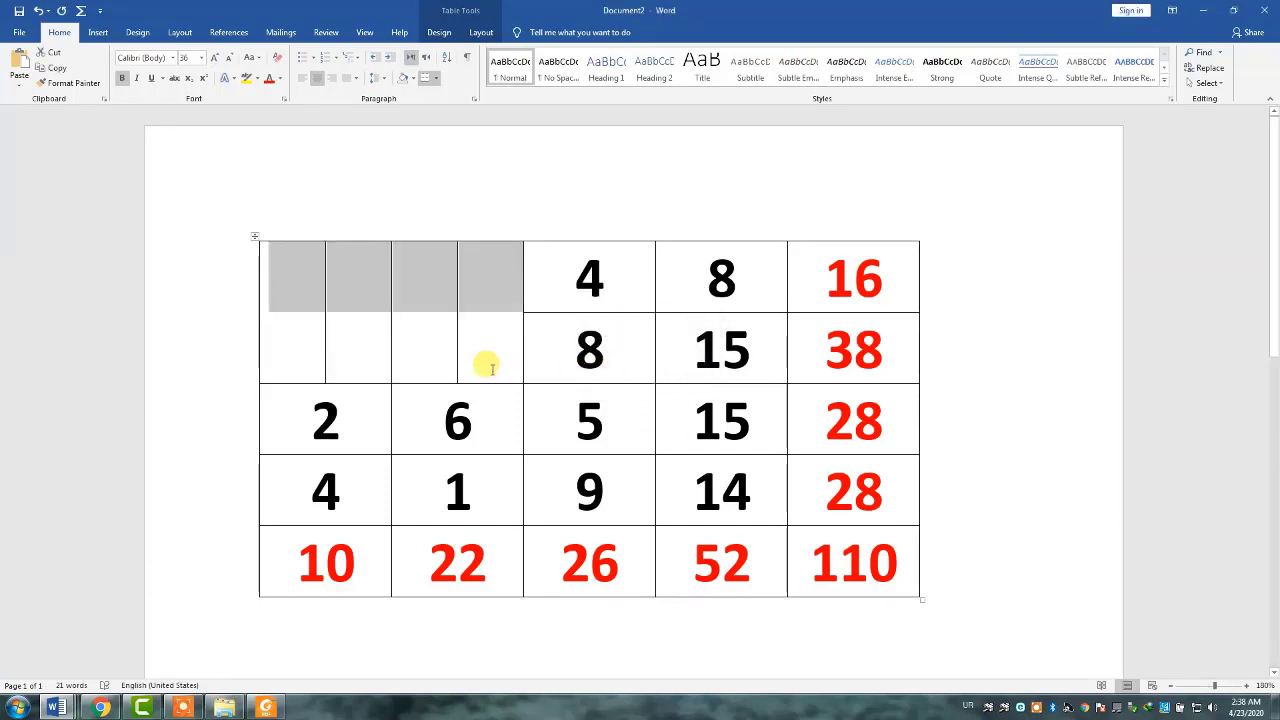
left_click(444, 342)
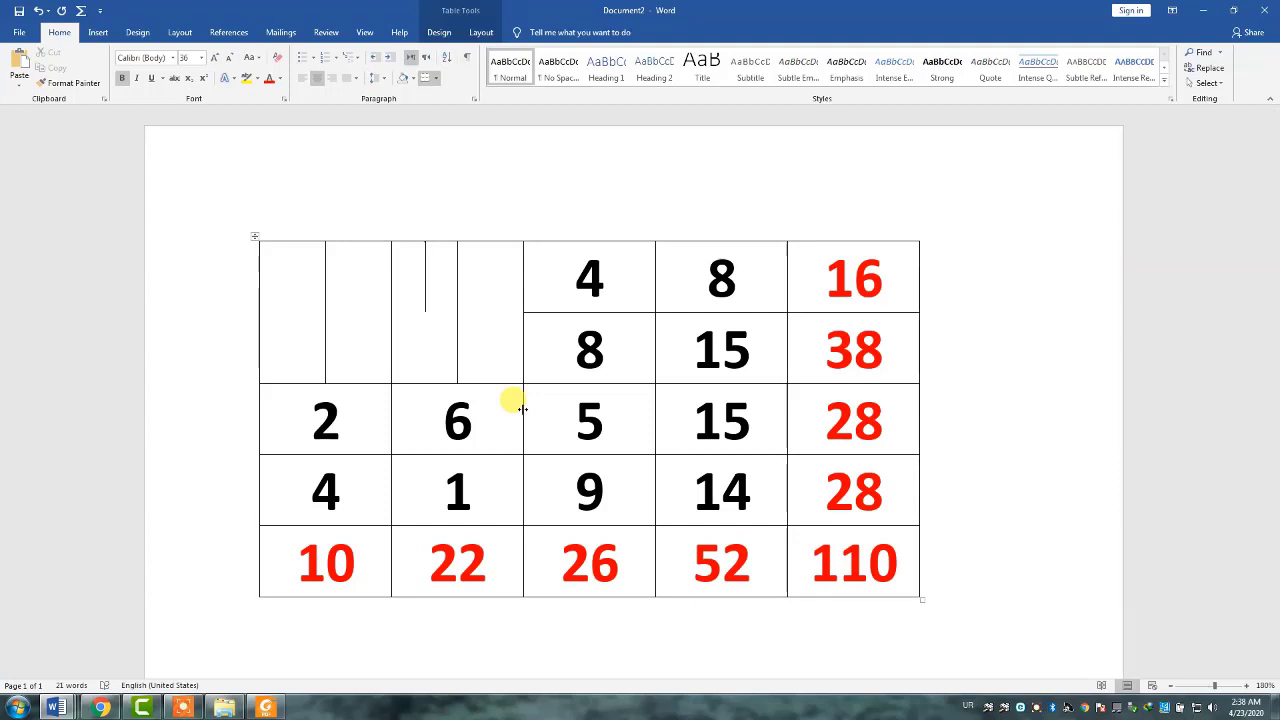
left_click(564, 408)
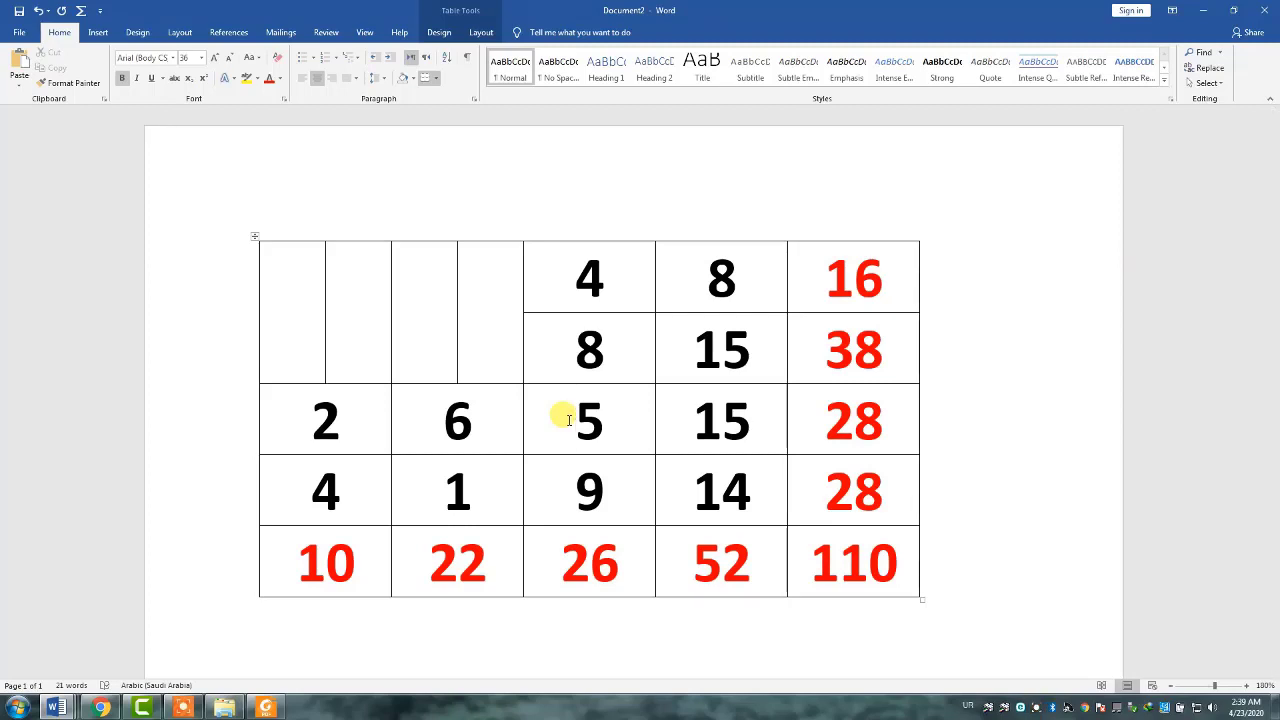
Step: Move the table's last two rows down out of the table so they form a separate table below it
left_click(293, 473)
left_click_drag(293, 473, 853, 640)
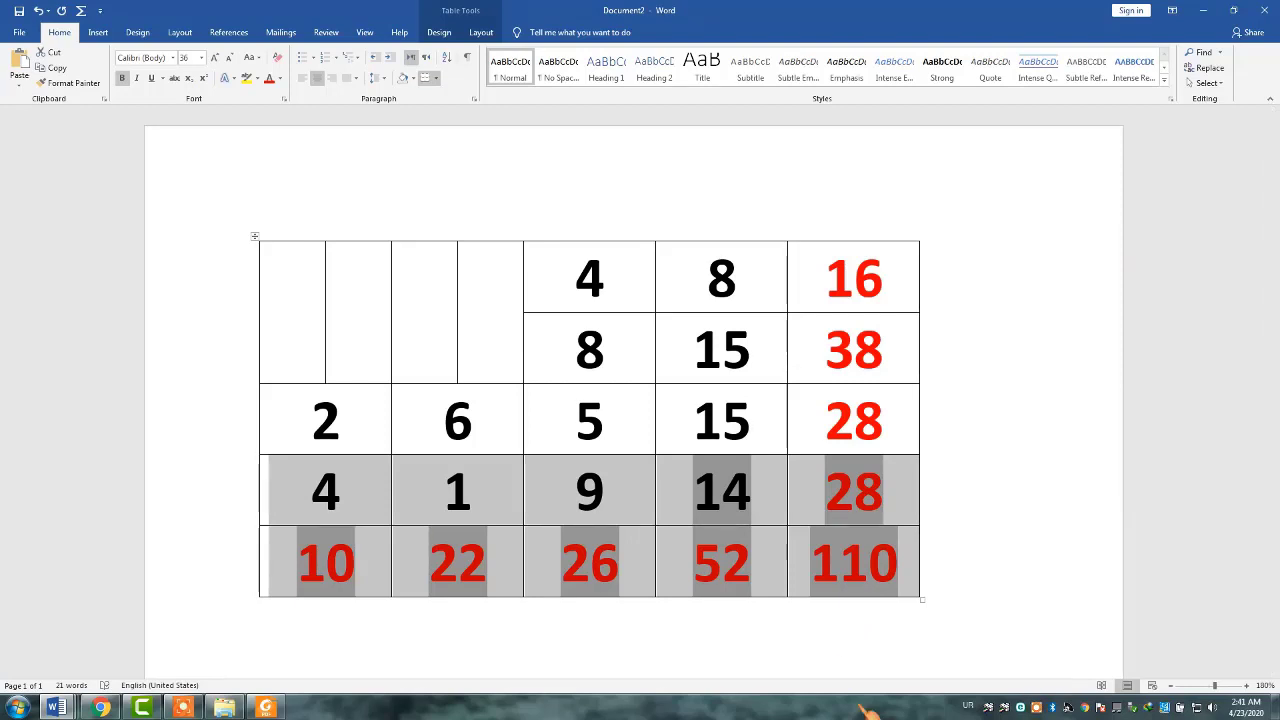
key("alt+shift+Down")
key("alt+shift+Down")
key("alt+shift+Down")
key("alt+shift+Down")
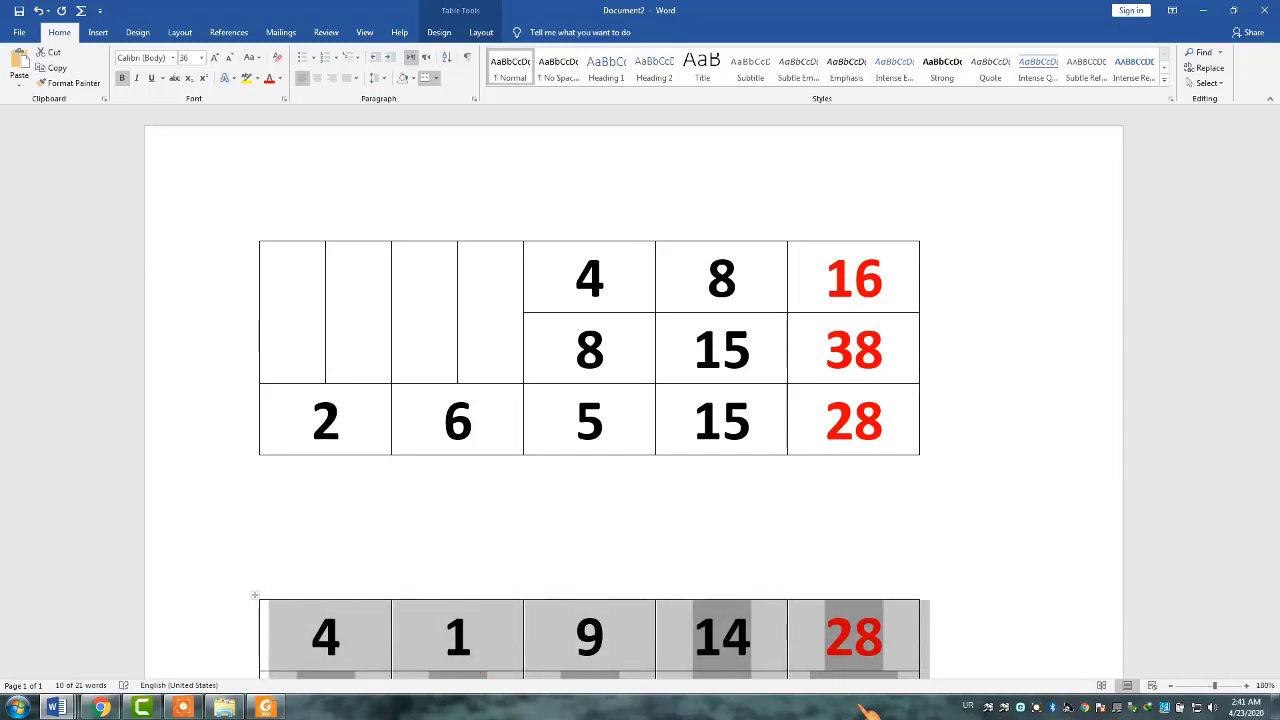
Step: Shift the two detached rows up and down, leaving them one blank line below the upper table
key("alt+shift+Up")
key("alt+shift+Up")
key("alt+shift+Up")
key("alt+shift+Down")
key("alt+shift+Down")
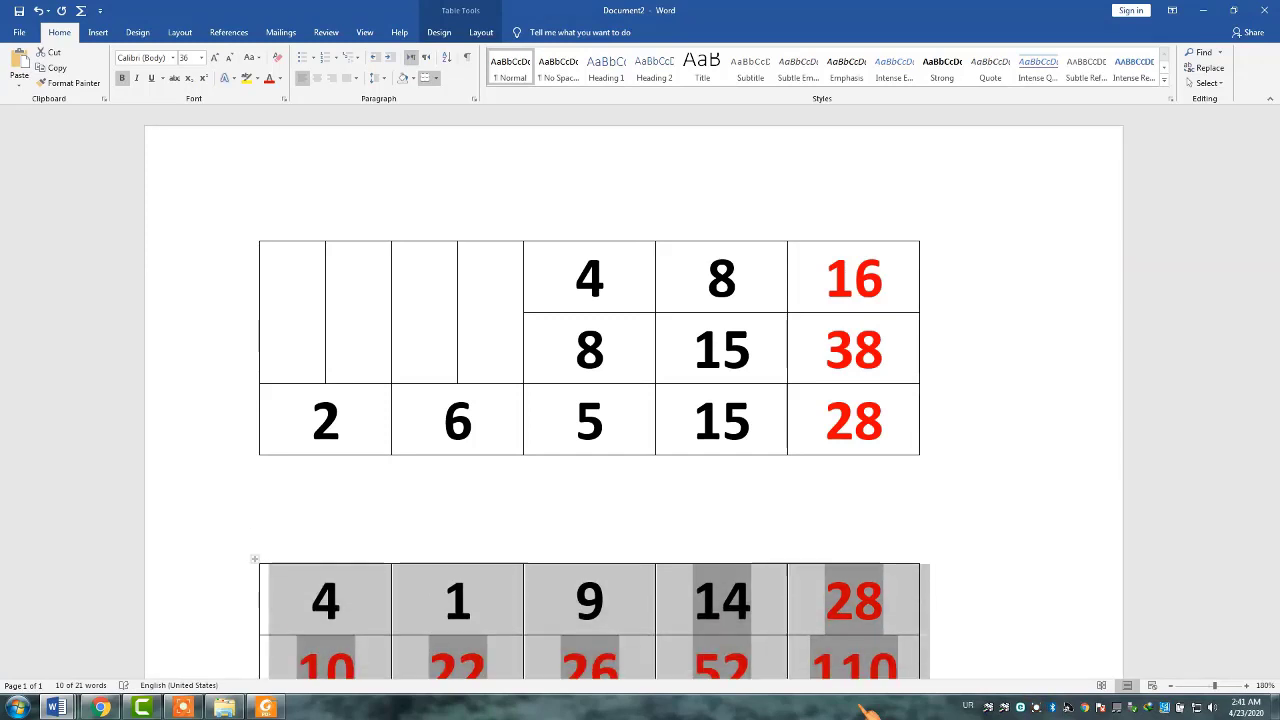
key("alt+shift+Up")
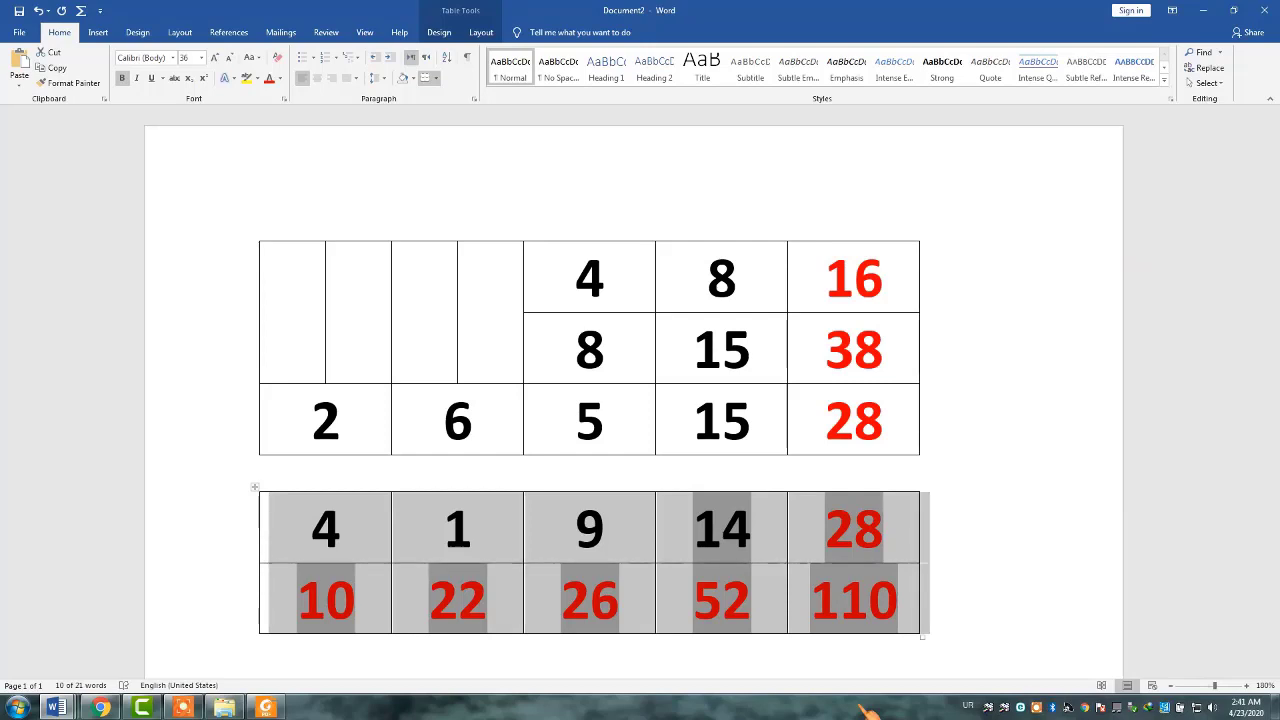
Step: Move only the row beginning with 4 up to rejoin the upper table, leaving the red totals row separate
left_click(416, 596)
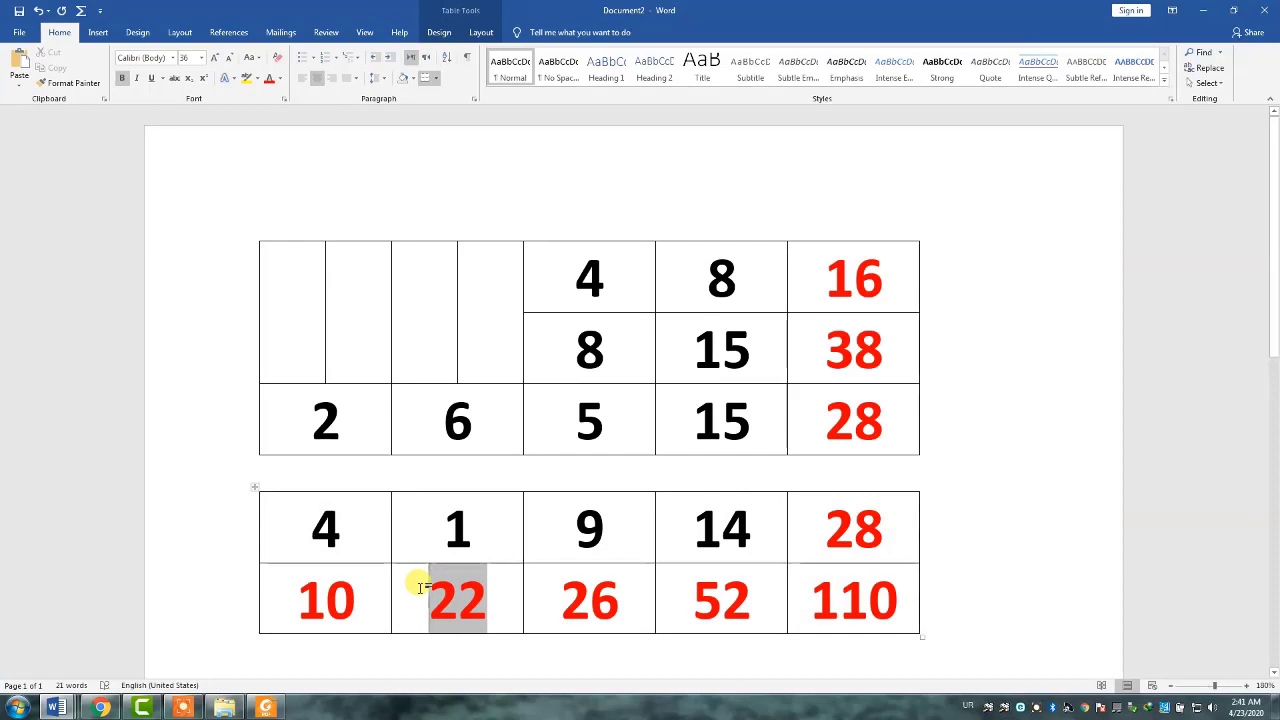
left_click_drag(298, 520, 820, 580)
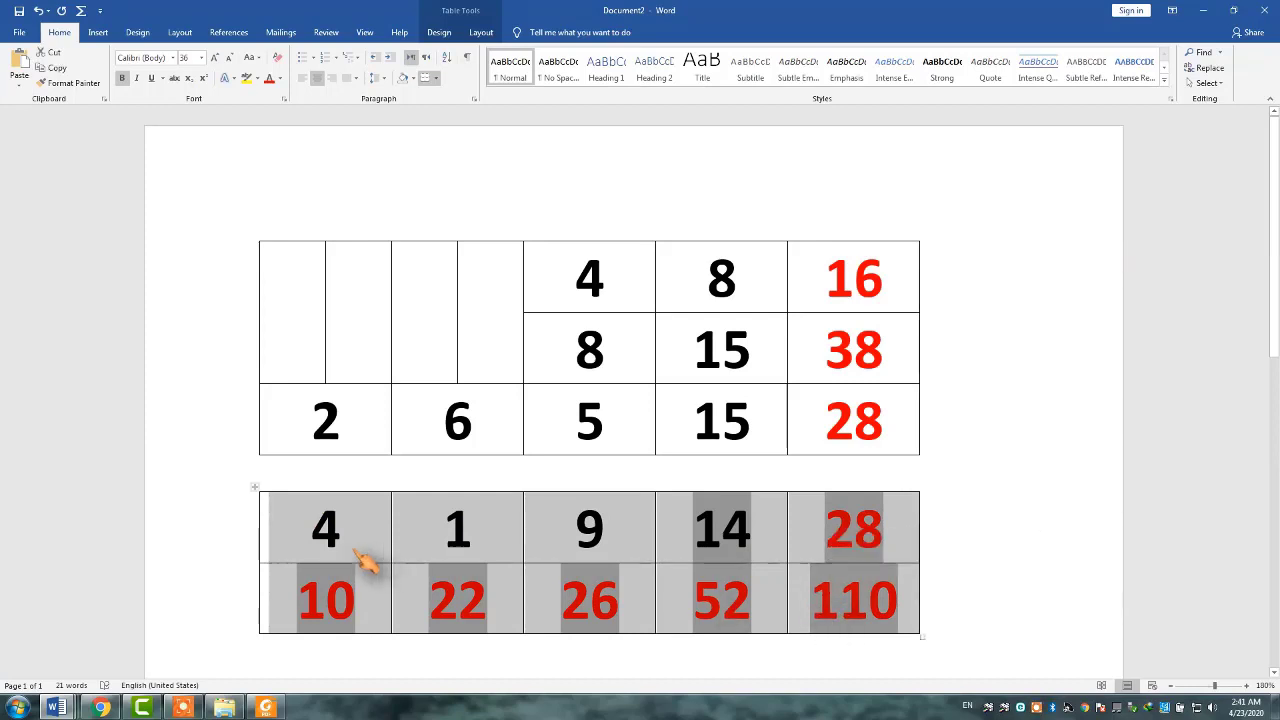
left_click_drag(300, 523, 889, 509)
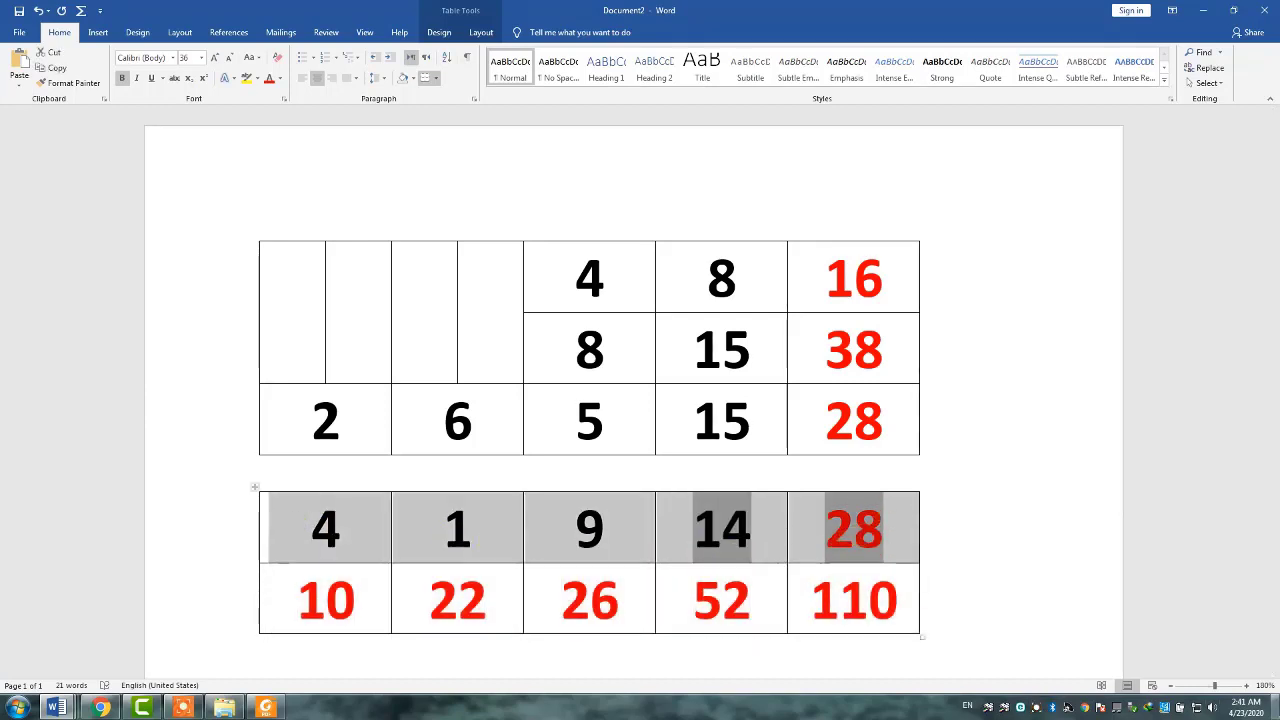
left_click(1275, 708)
left_click(1275, 708)
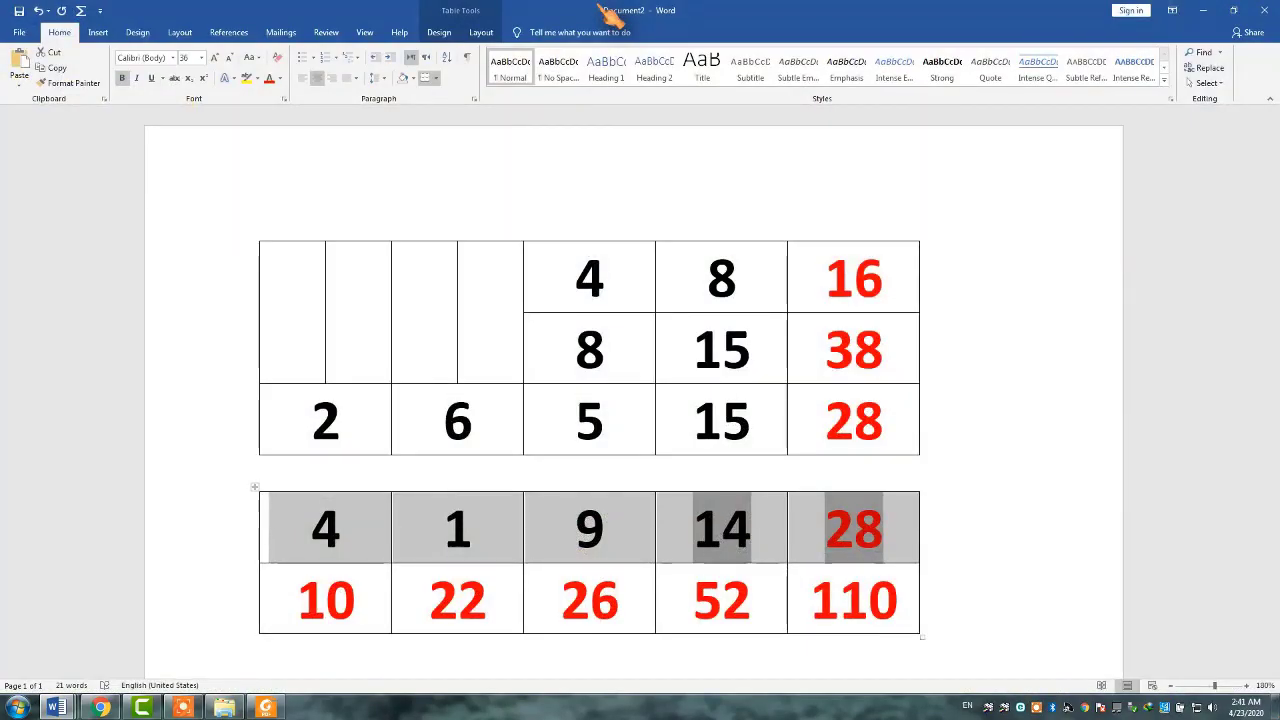
key("alt+shift+Up")
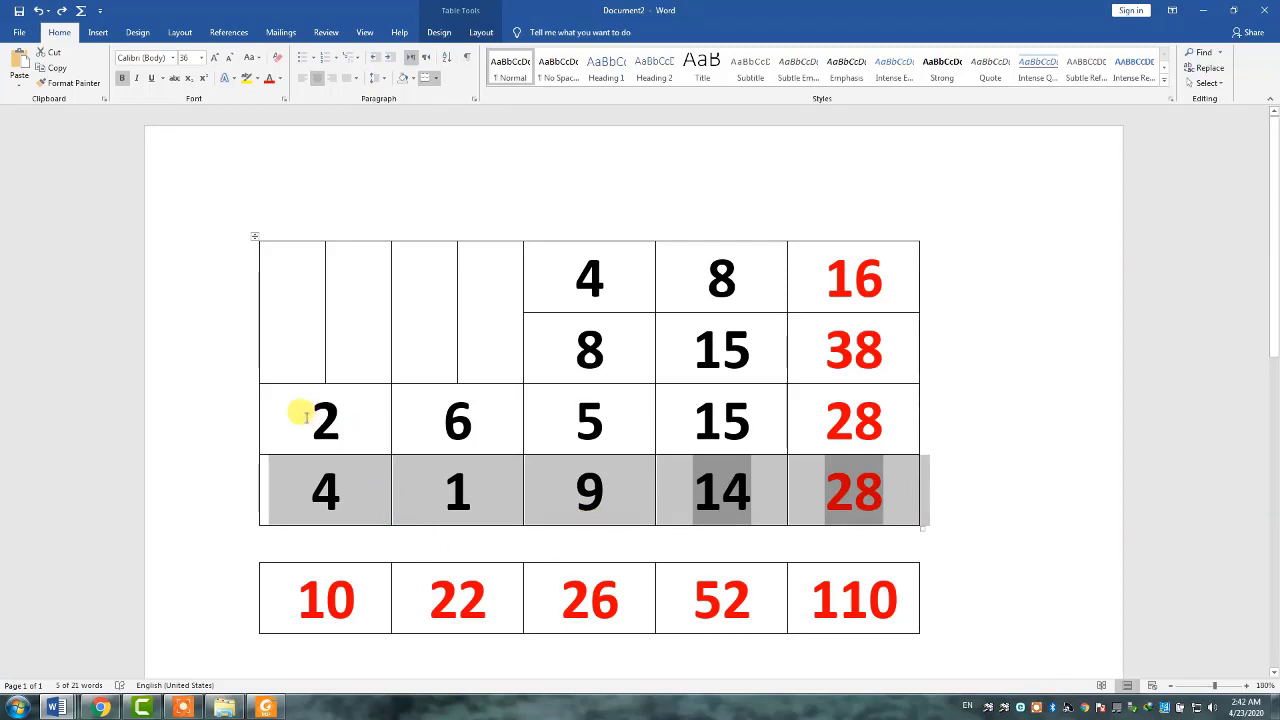
Step: Split the upper table above its two rows beginning with 2 and 4
left_click_drag(300, 409, 852, 474)
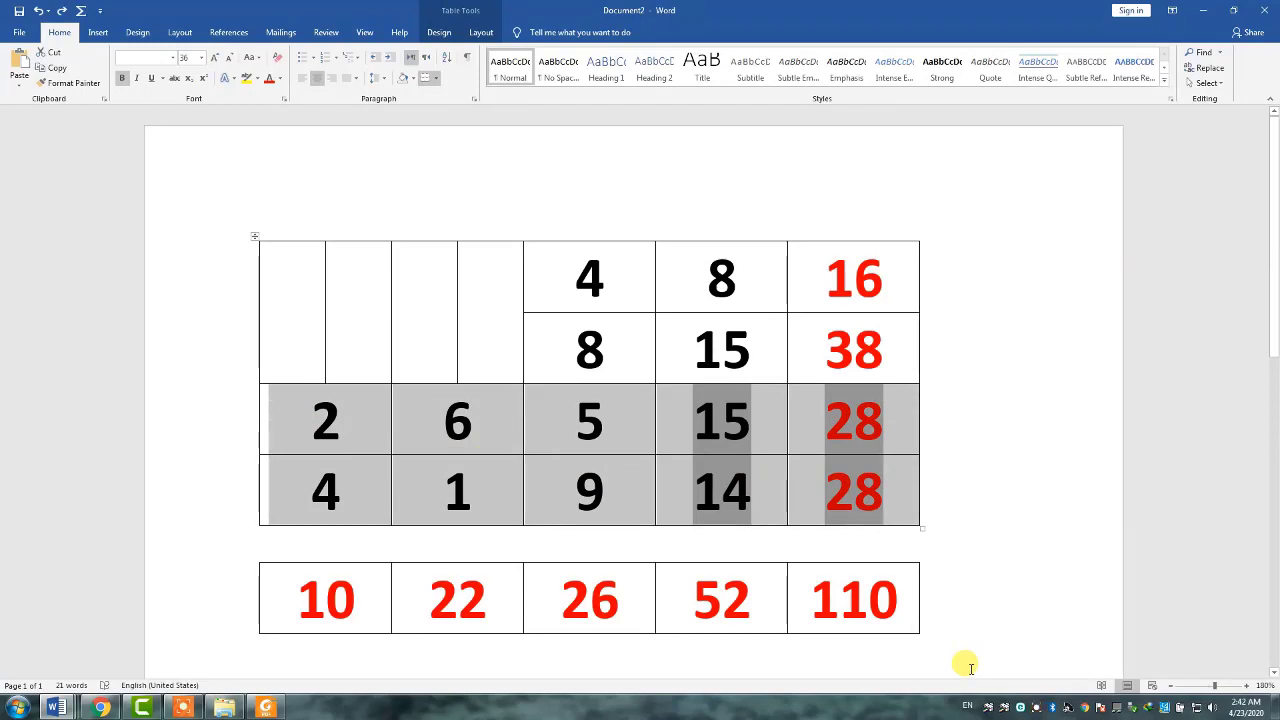
key("ctrl+shift+Return")
key("ctrl+Return")
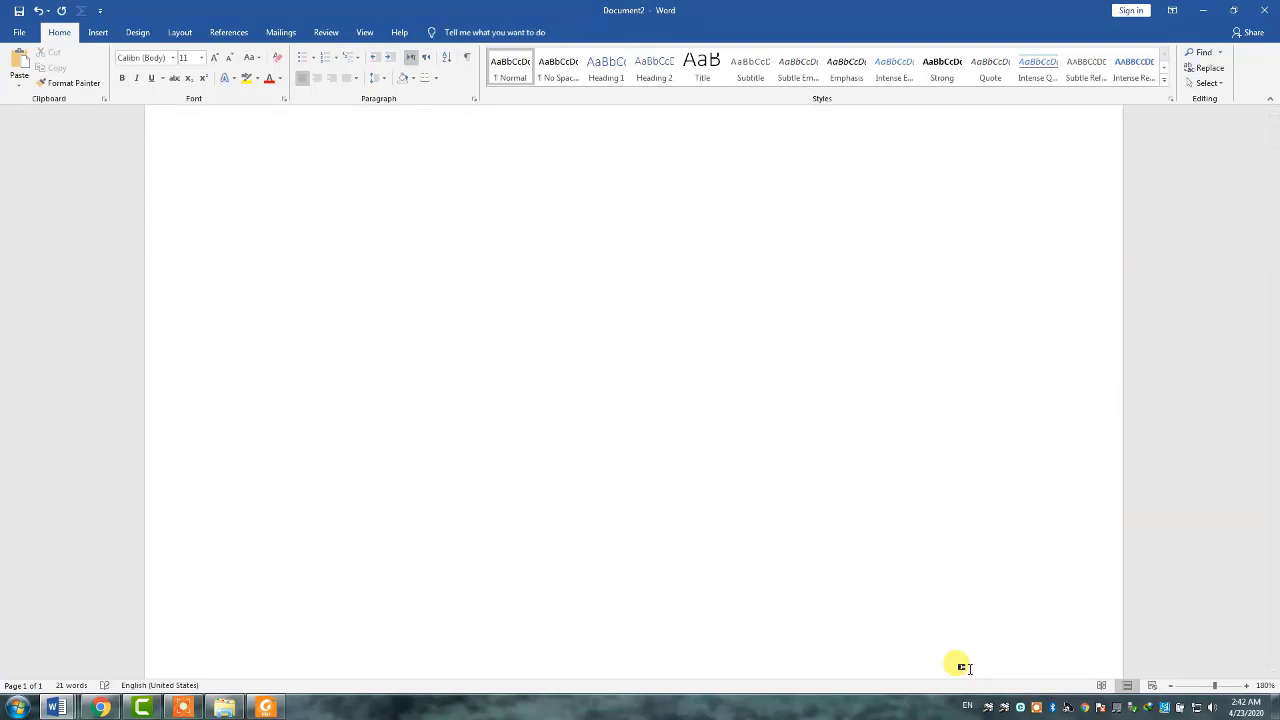
key("BackSpace")
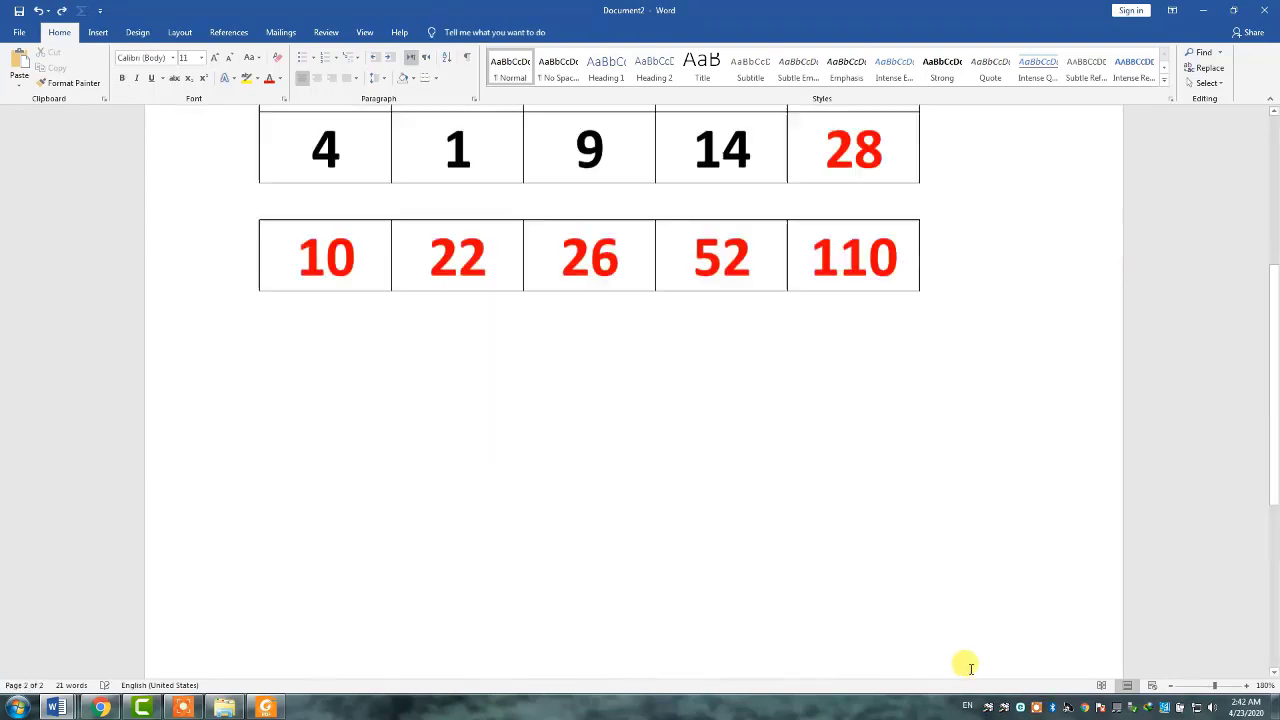
left_click(1274, 110)
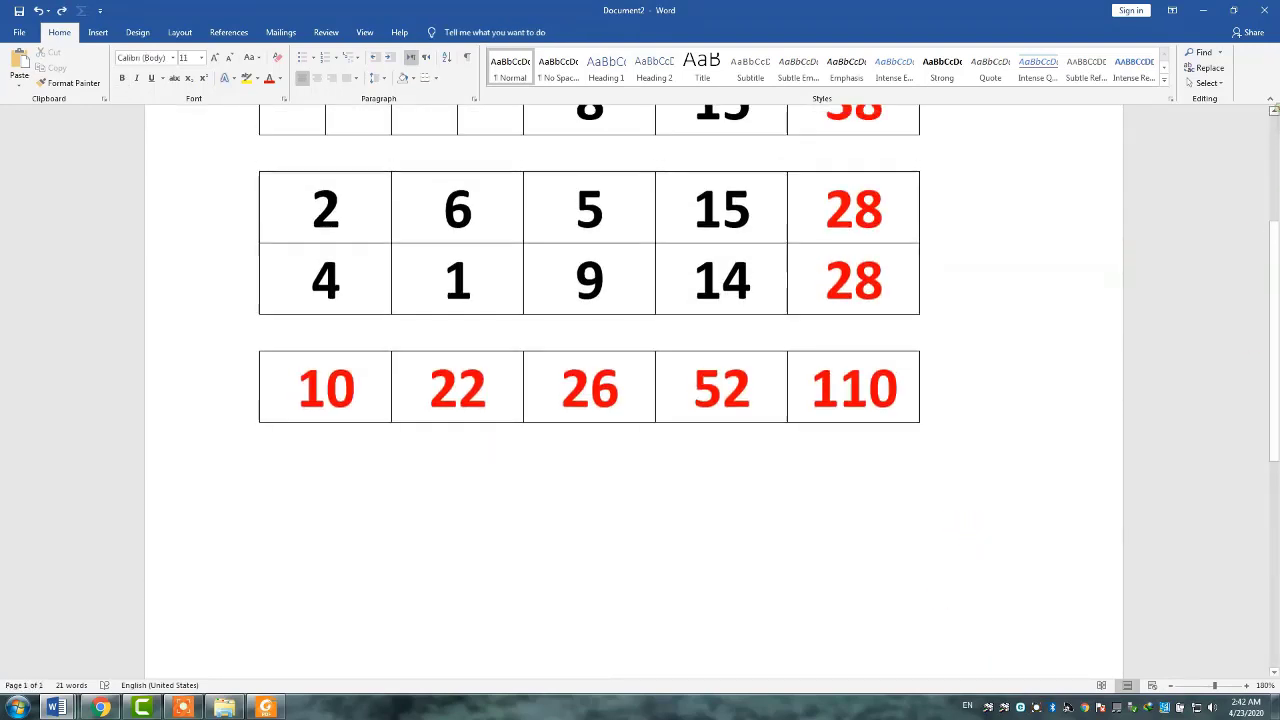
left_click(1274, 110)
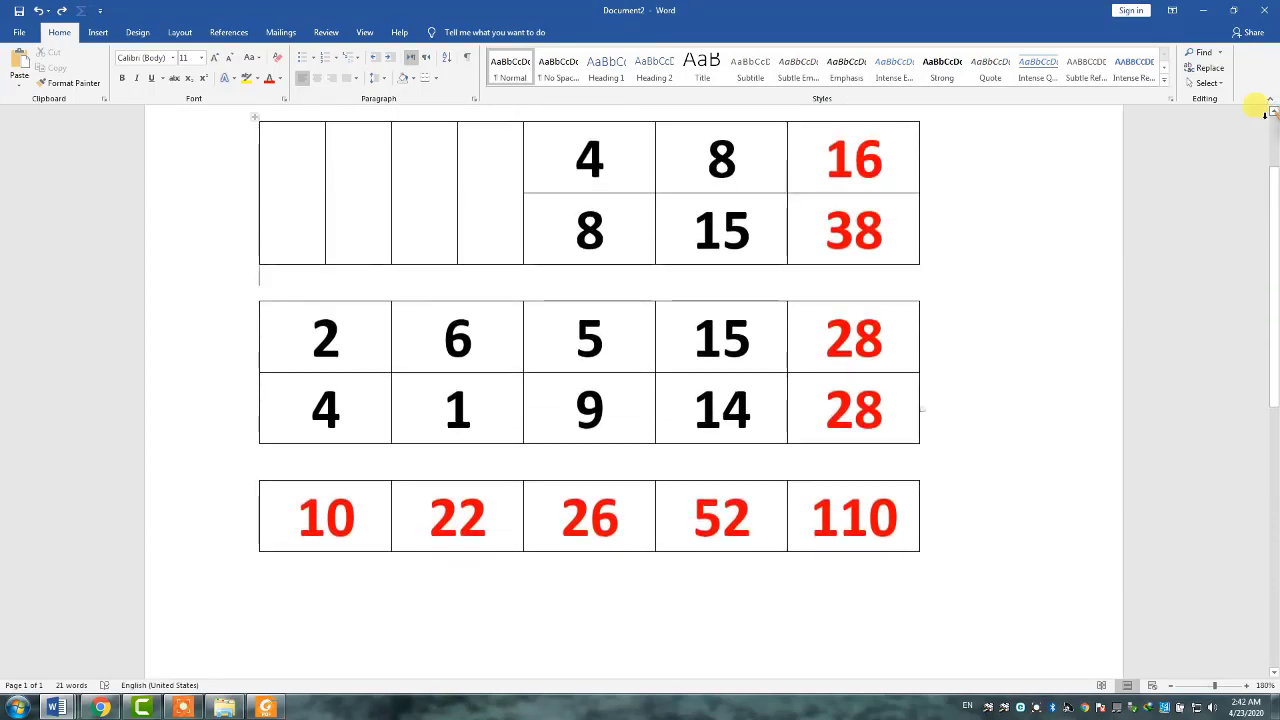
Step: Undo the table split, and move the two selected rows down to the totals row and back up to the upper table
key("ctrl+z")
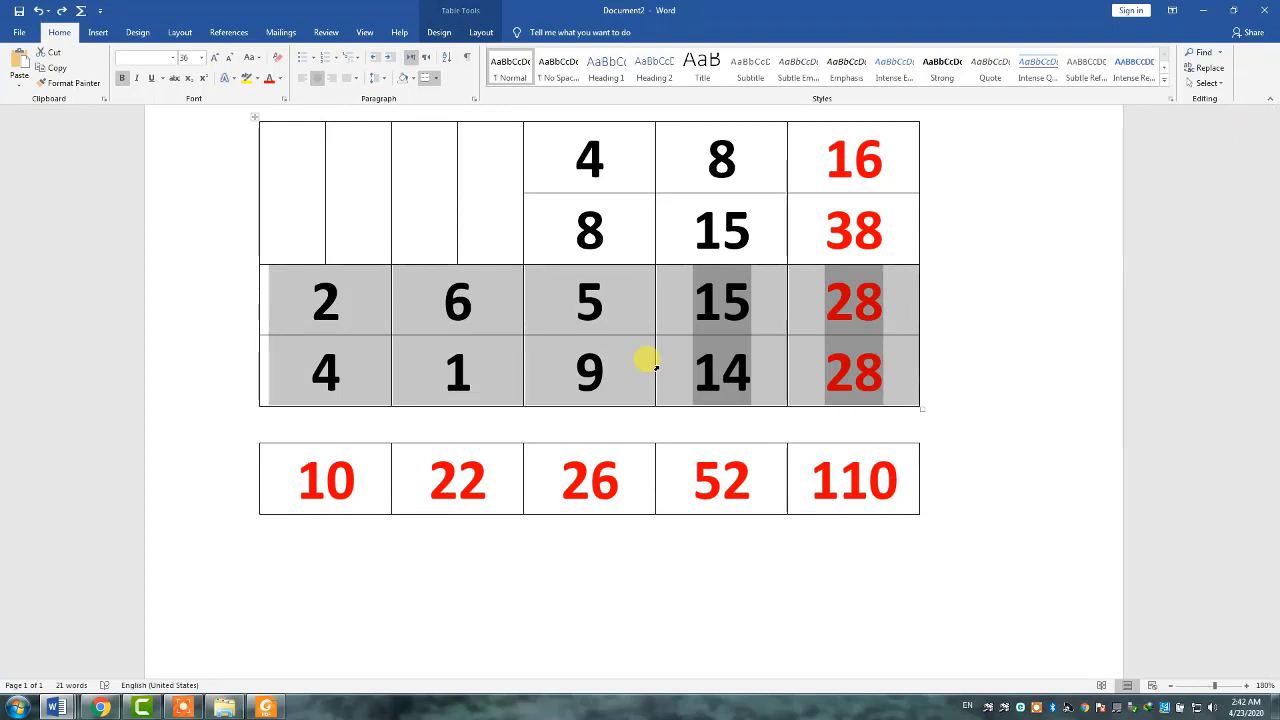
key("ctrl+y")
key("ctrl+z")
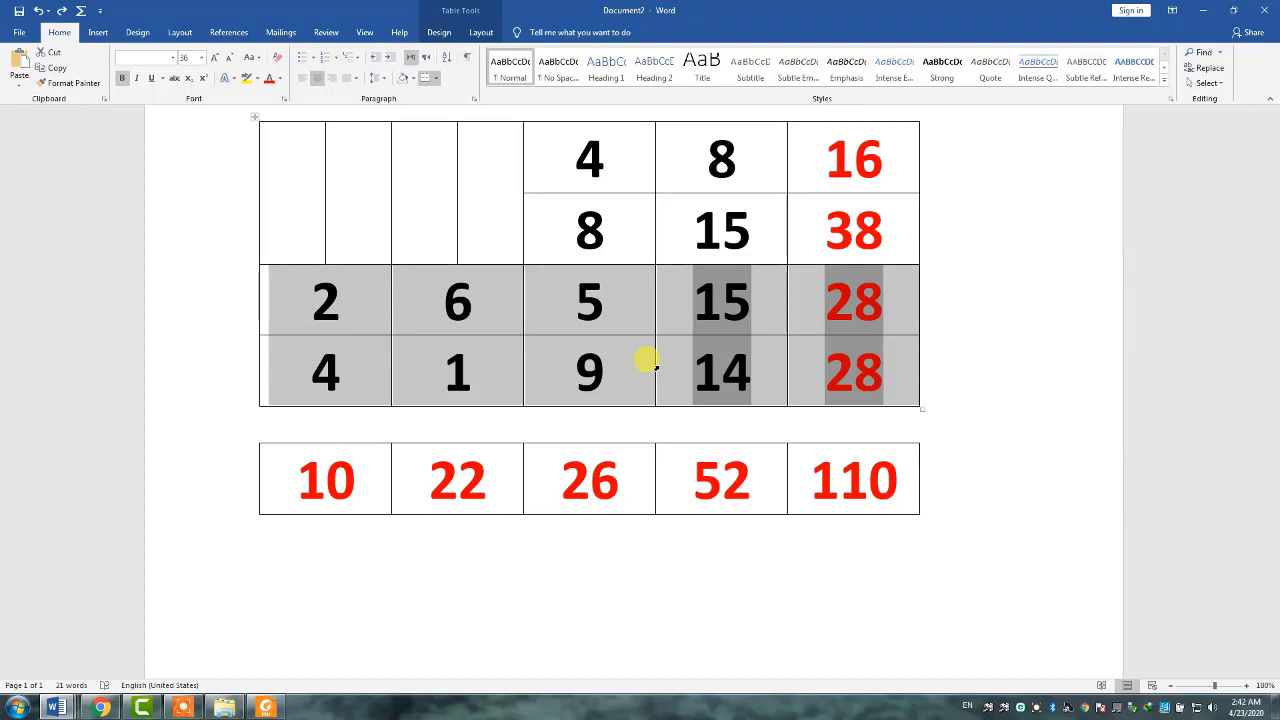
key("alt+shift+Down")
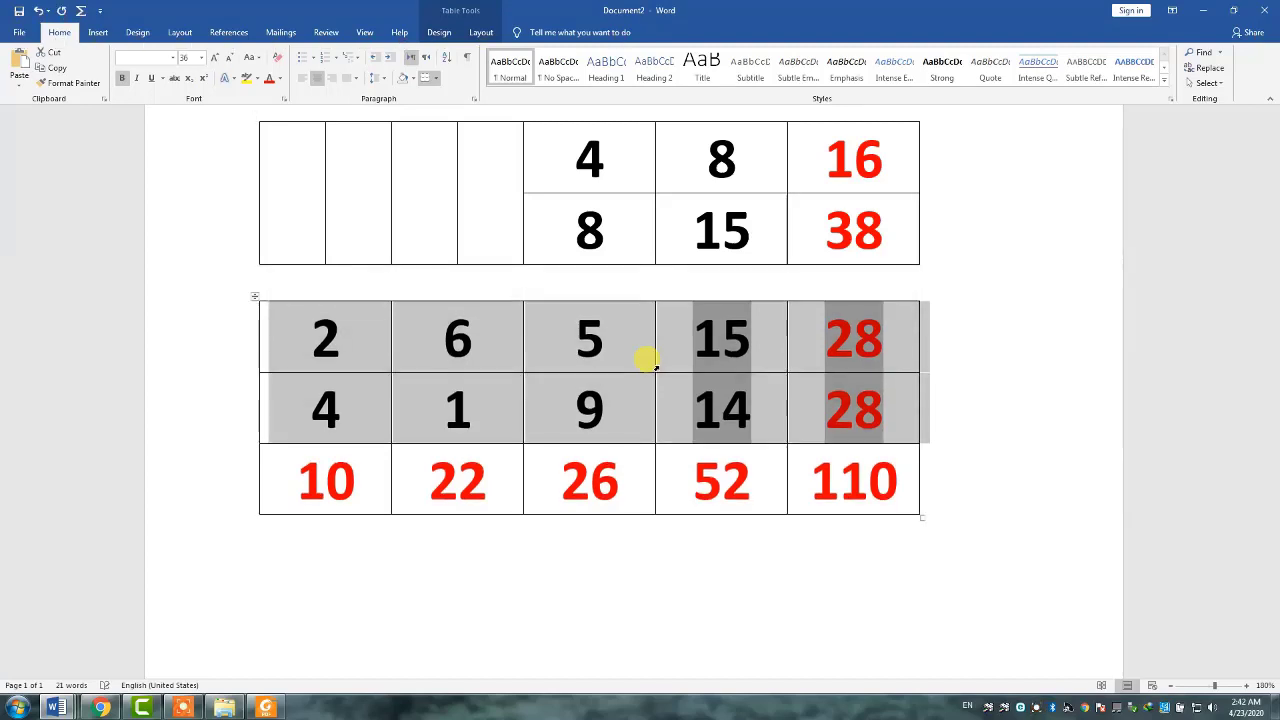
key("alt+shift+Up")
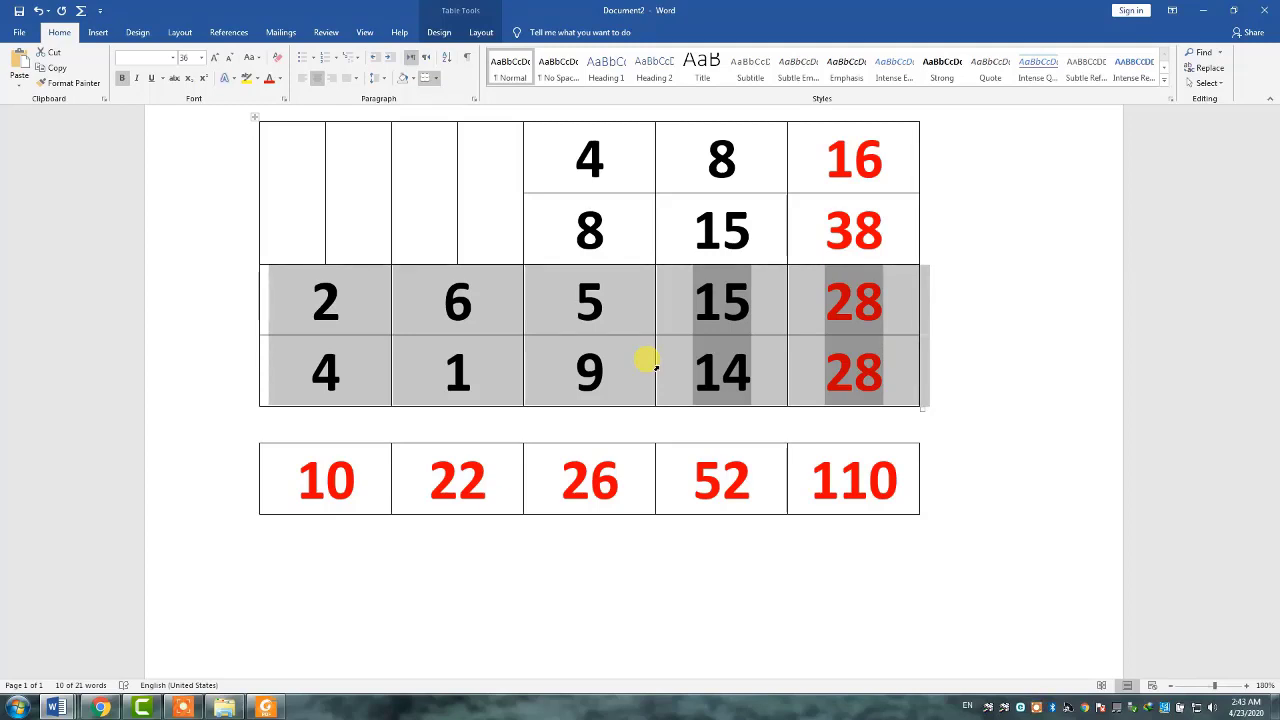
Step: Enter ITINFO4U in the fourth of the narrow split cells in the upper table
left_click(480, 240)
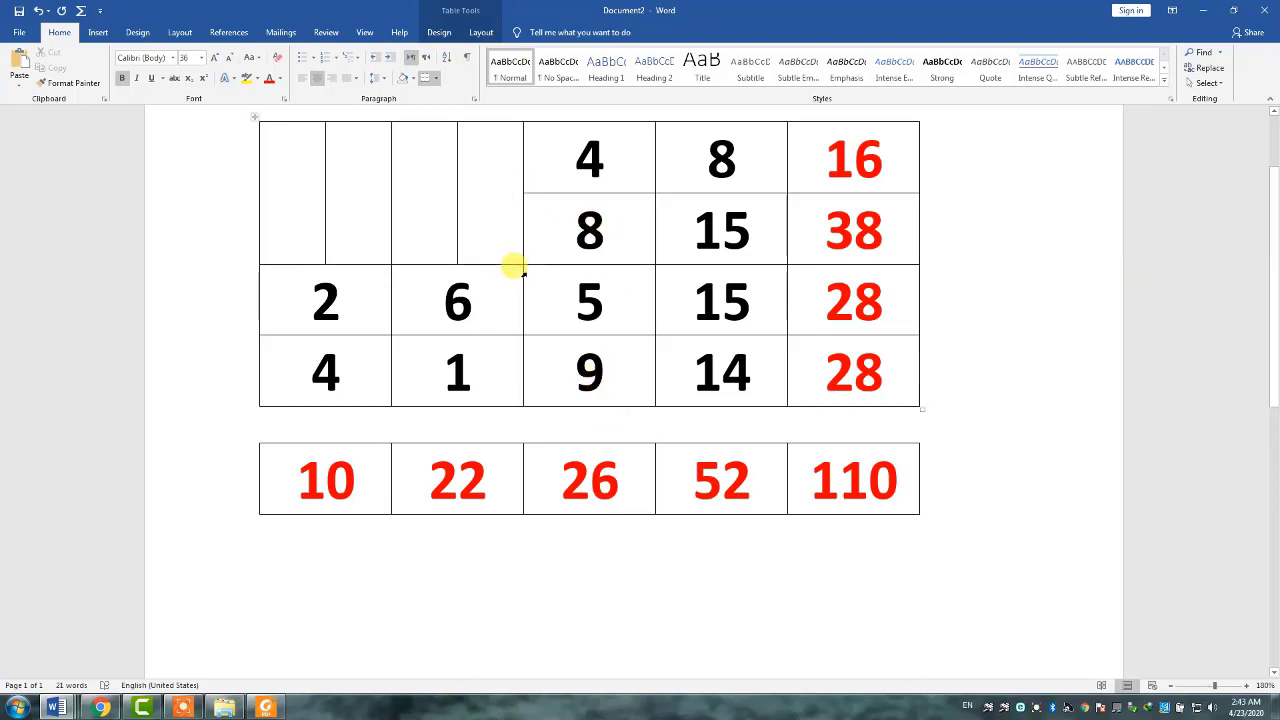
type("IT")
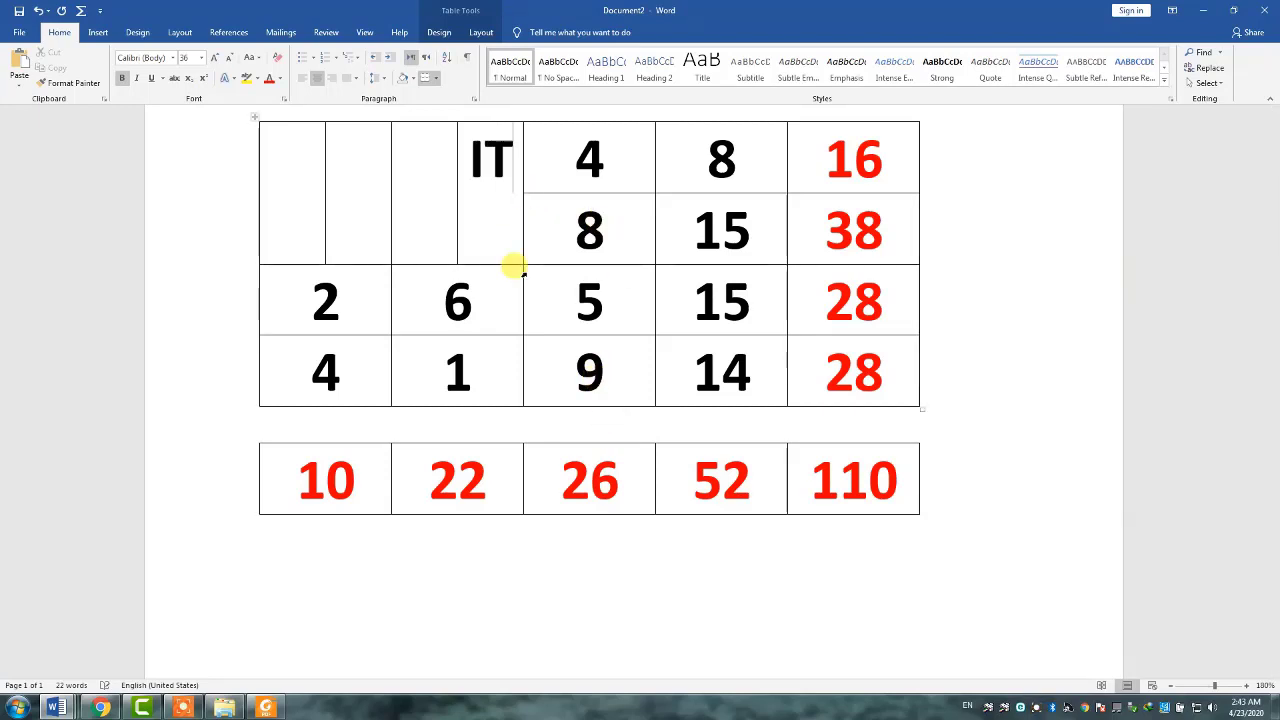
type("INFO")
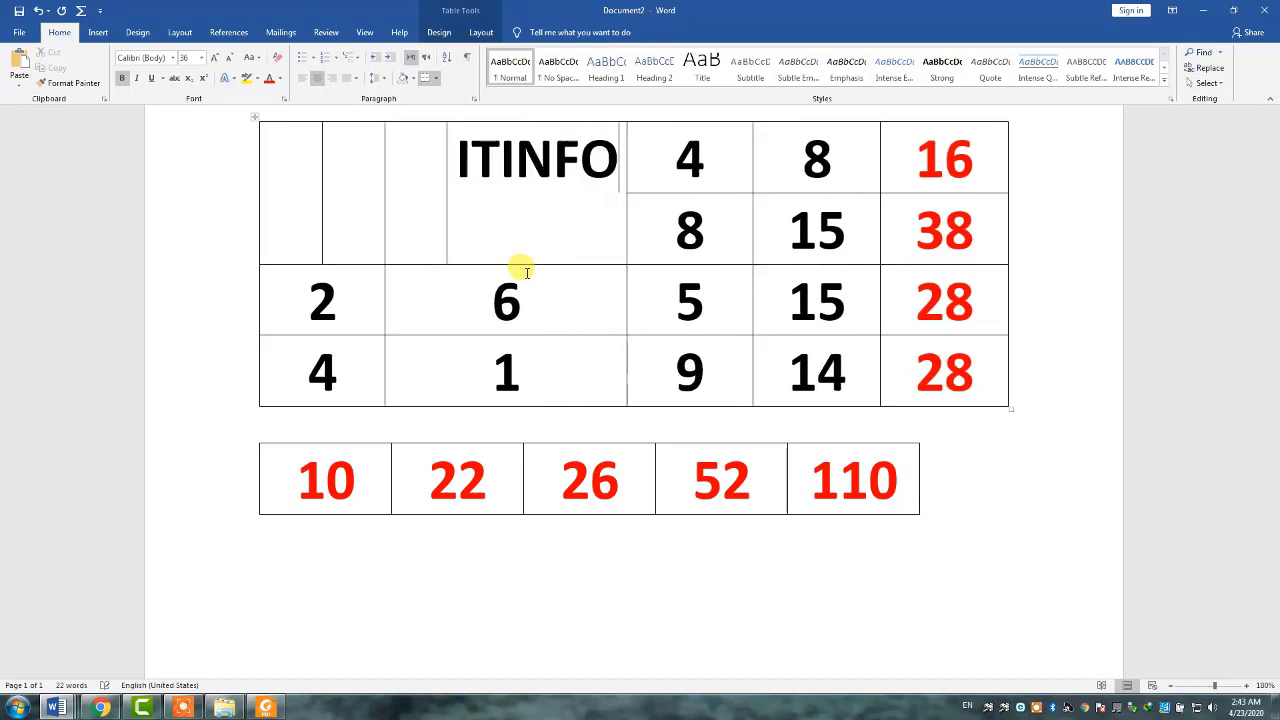
type("4U")
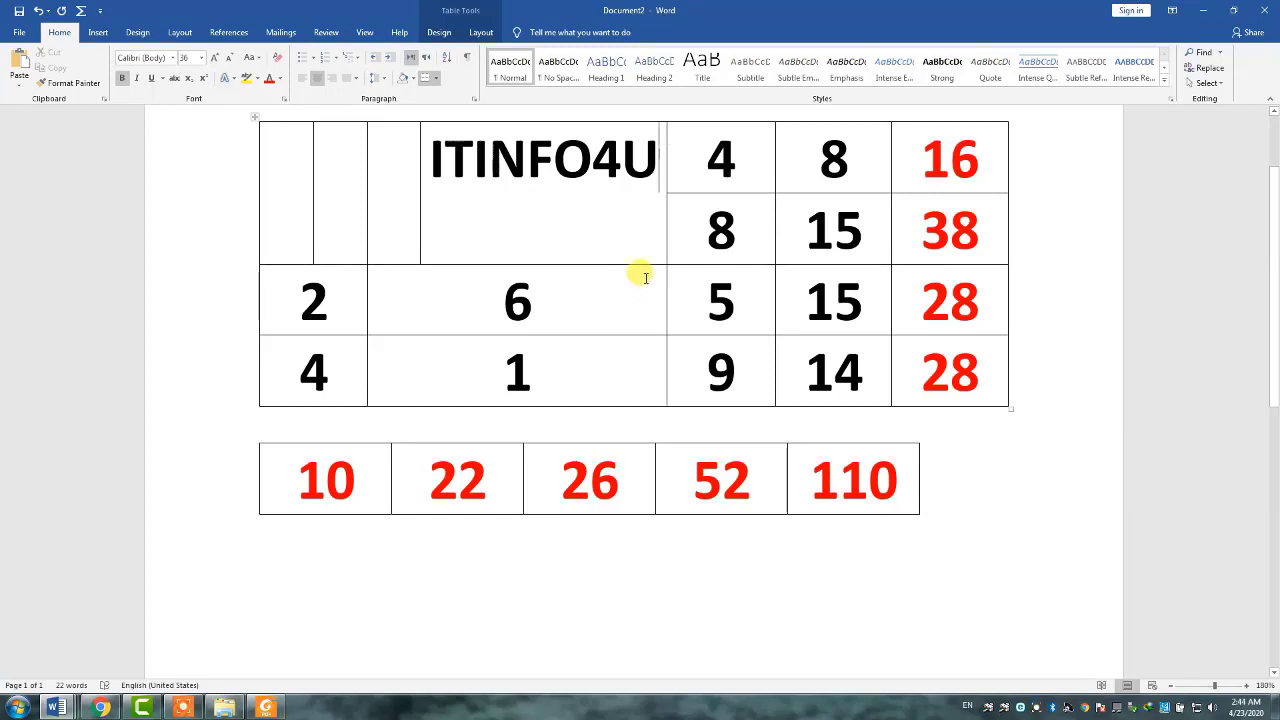
Step: Change the text direction of the ITINFO4U cell to vertical, reading from top to bottom
left_click_drag(657, 166, 423, 177)
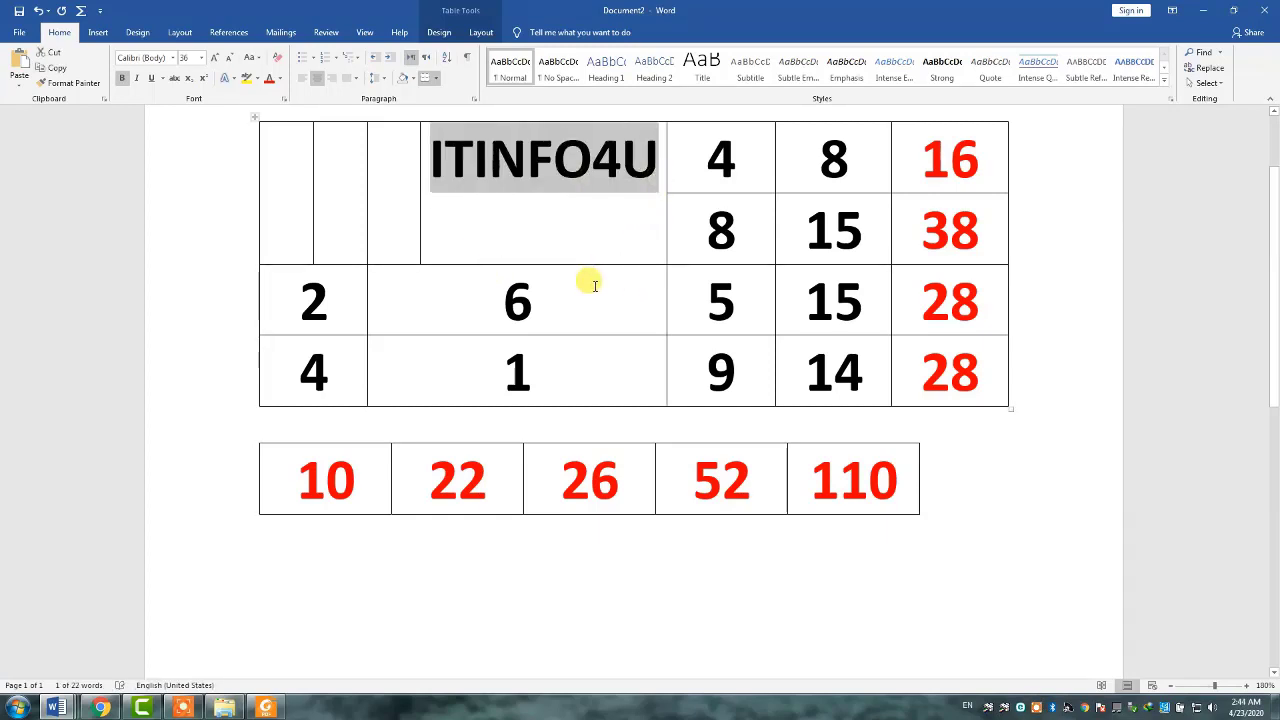
right_click(566, 181)
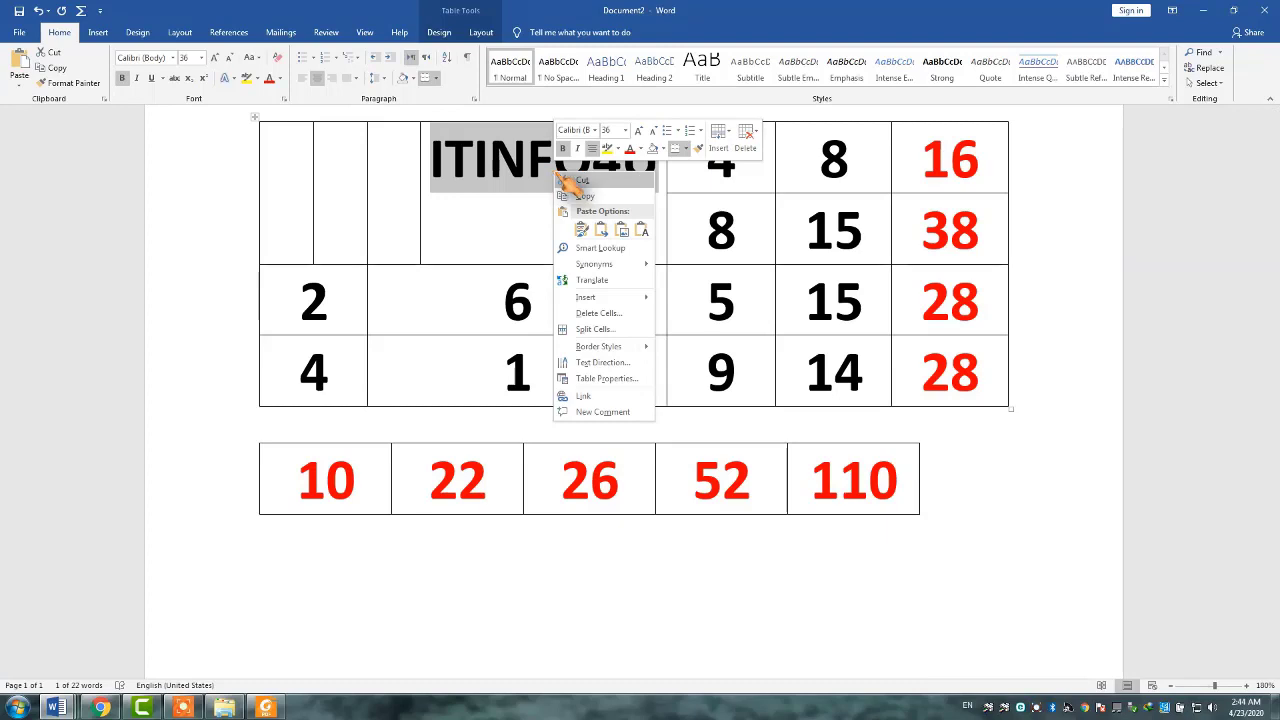
left_click(640, 366)
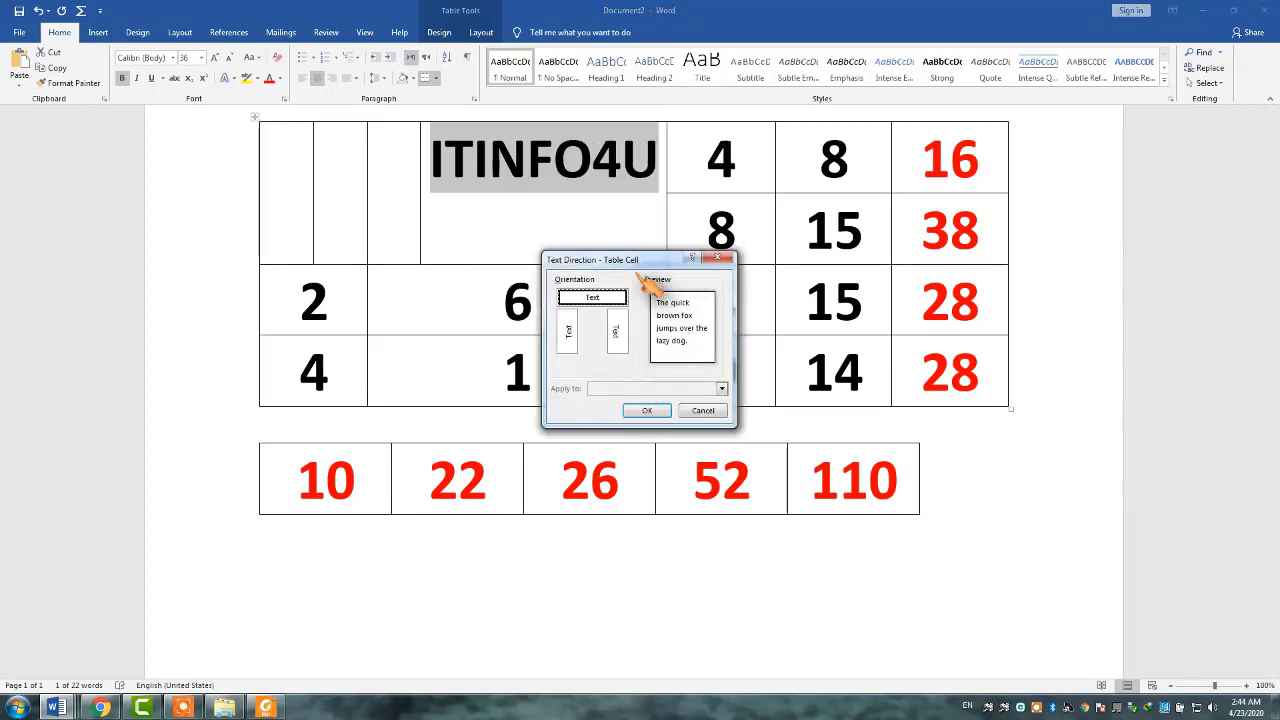
left_click_drag(633, 256, 897, 224)
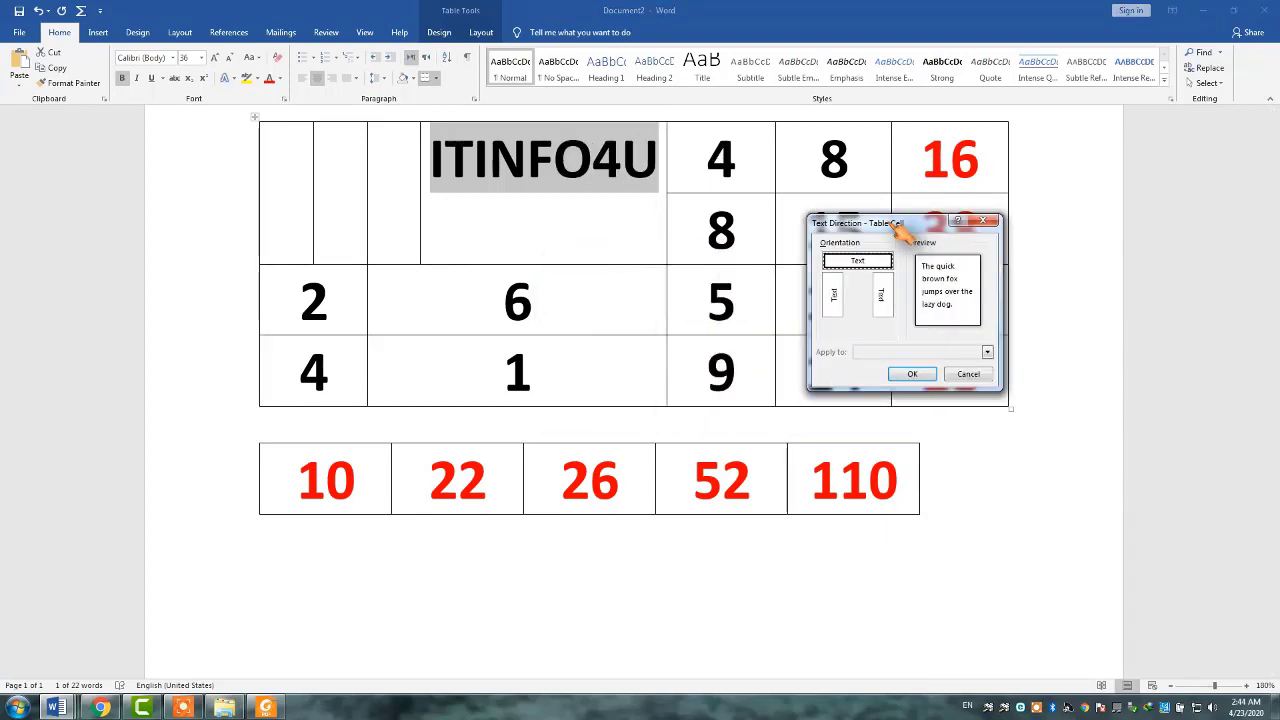
left_click(834, 295)
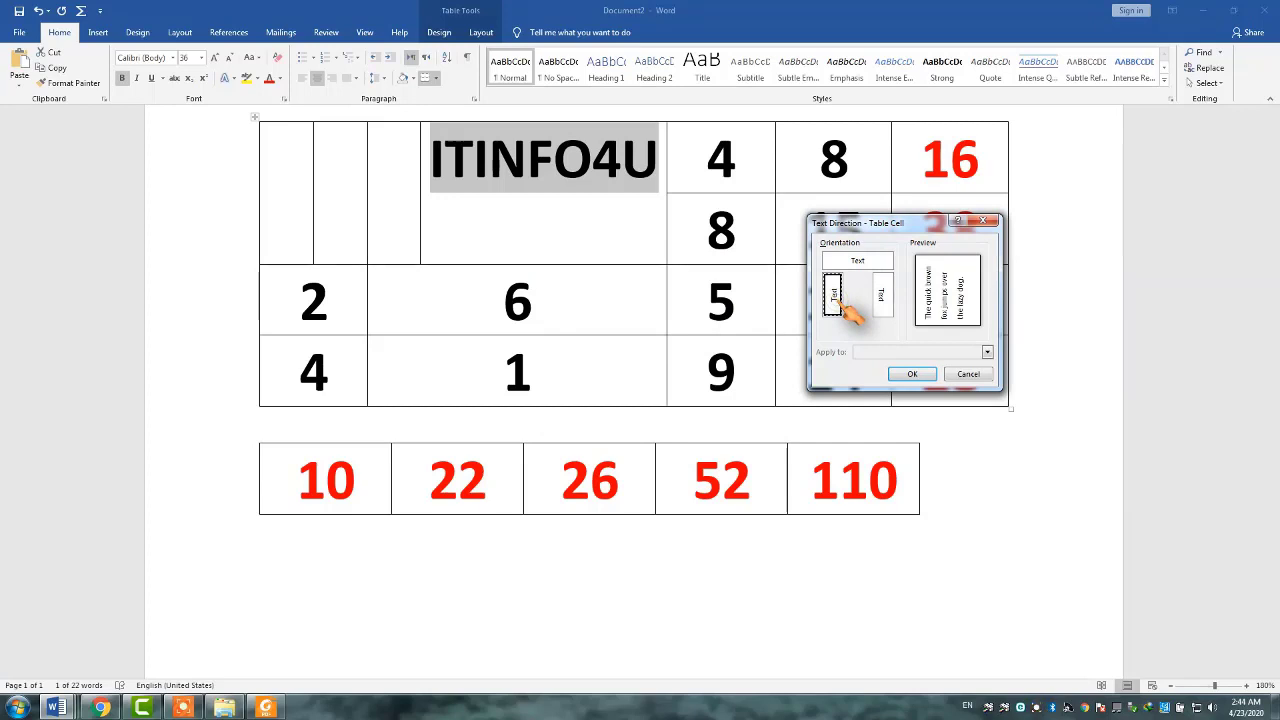
left_click(881, 295)
left_click(914, 374)
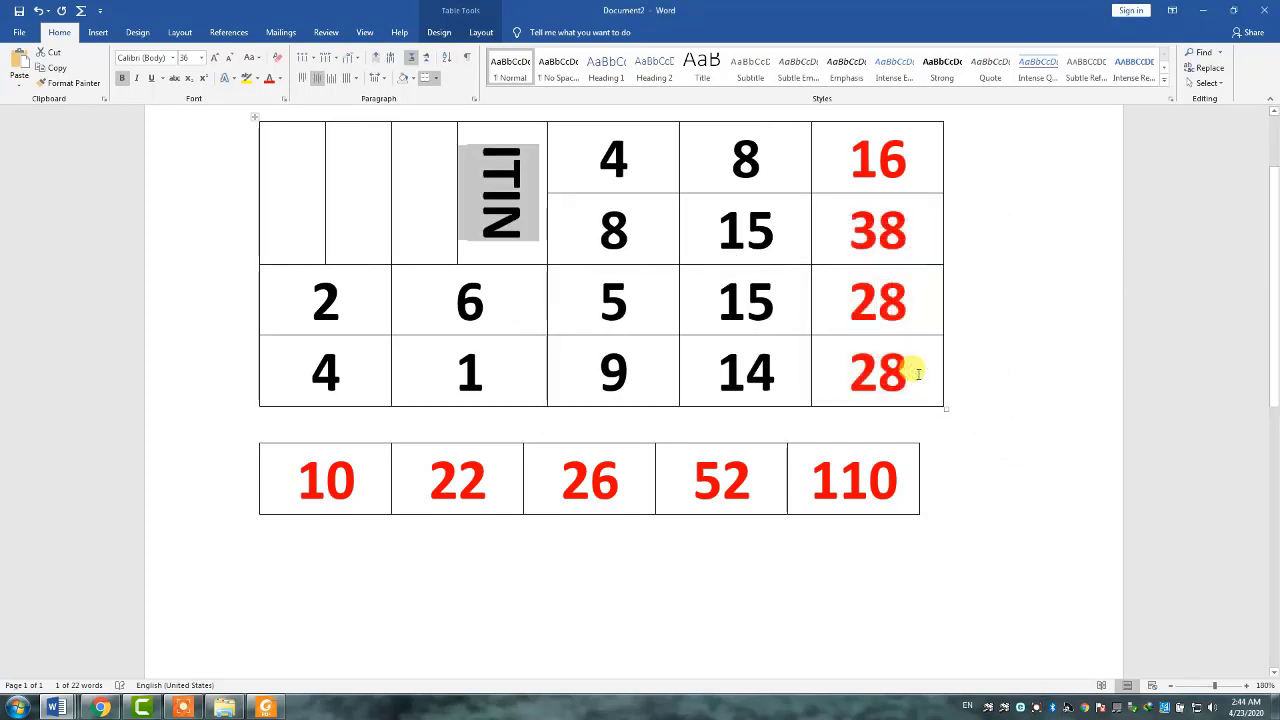
Step: Shrink the rotated ITINFO4U text to font size 18 so the whole word fits in its cell
right_click(516, 238)
key("Escape")
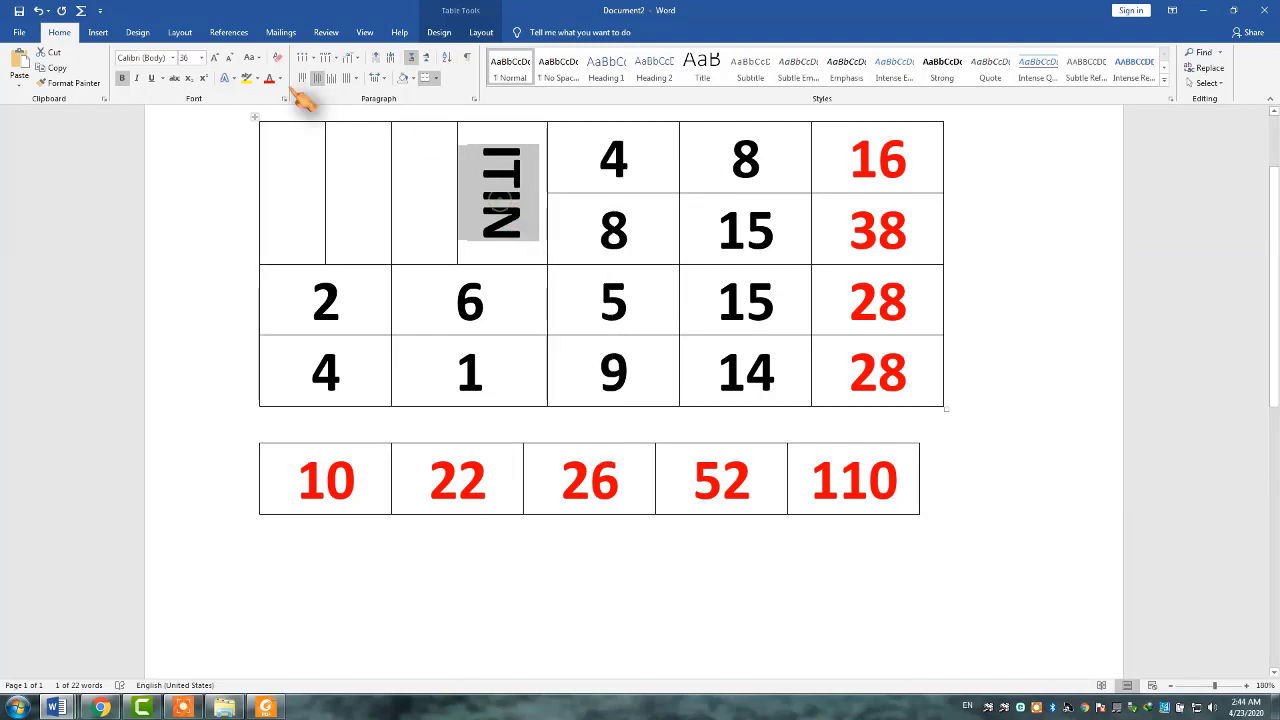
left_click(229, 57)
left_click(229, 57)
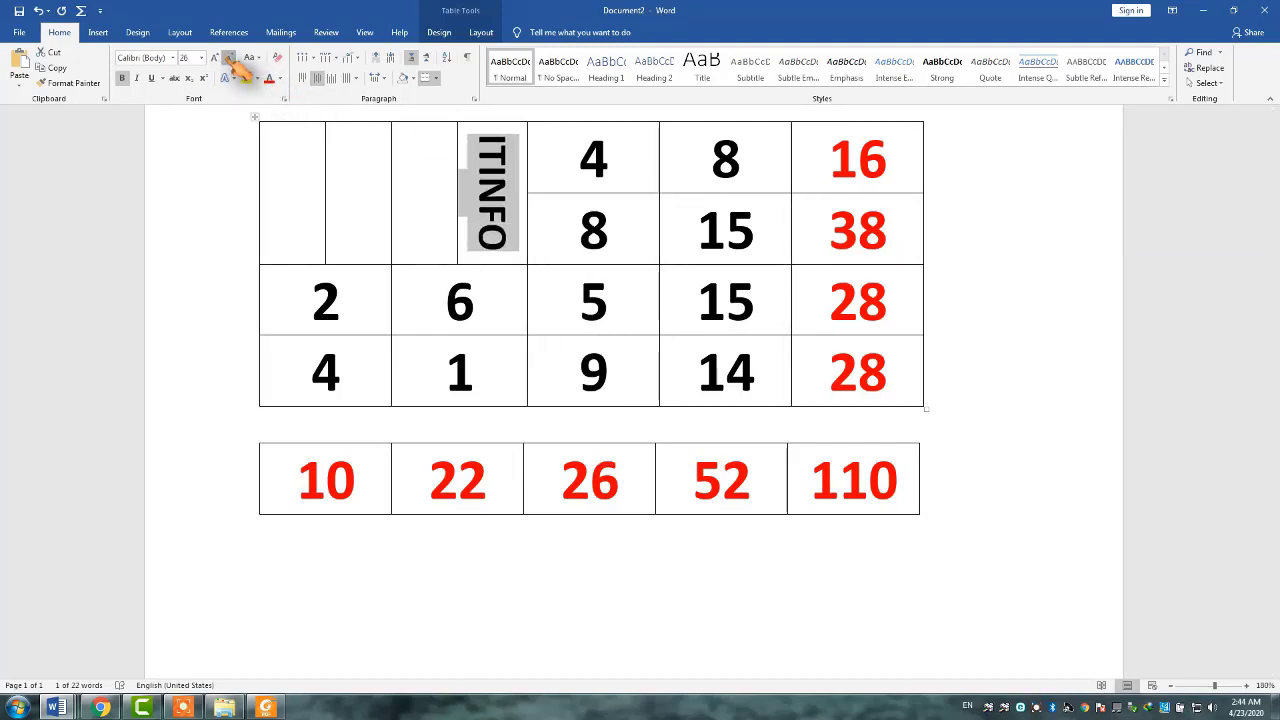
left_click(229, 57)
left_click(229, 57)
left_click(229, 57)
left_click(229, 57)
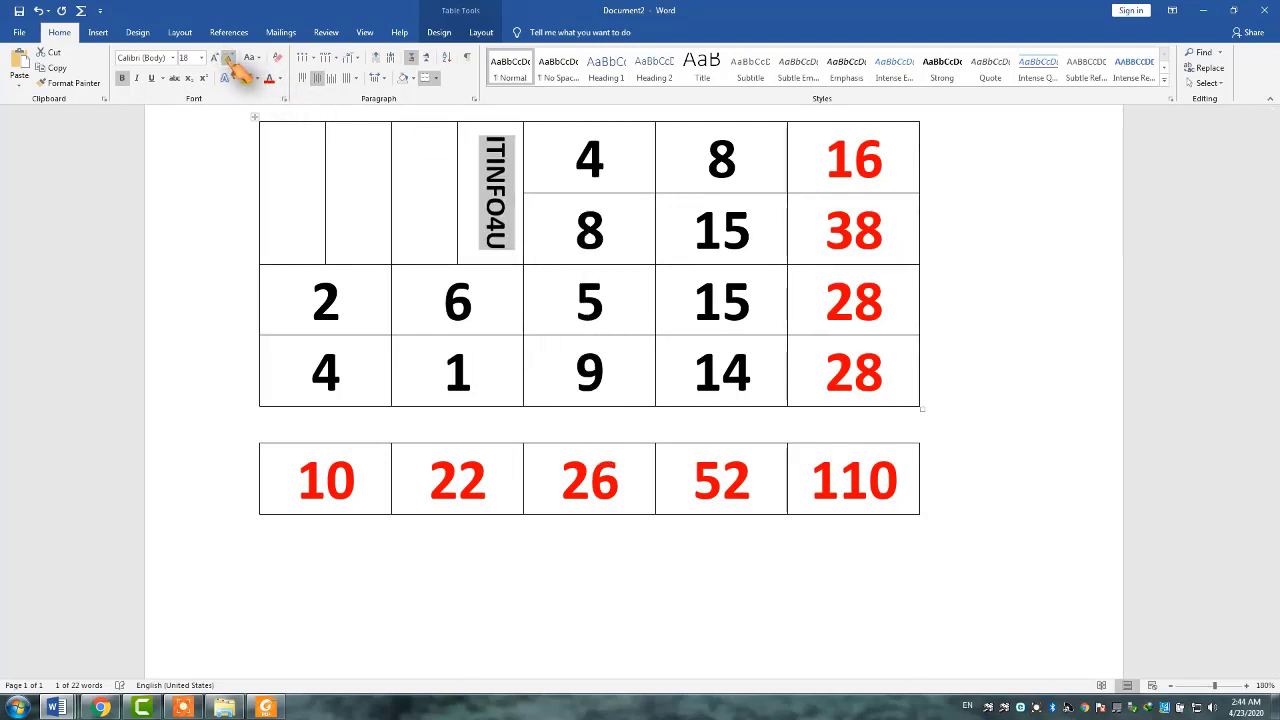
Step: Select the whole vertical ITINFO4U word in its narrow cell again
left_click(471, 171)
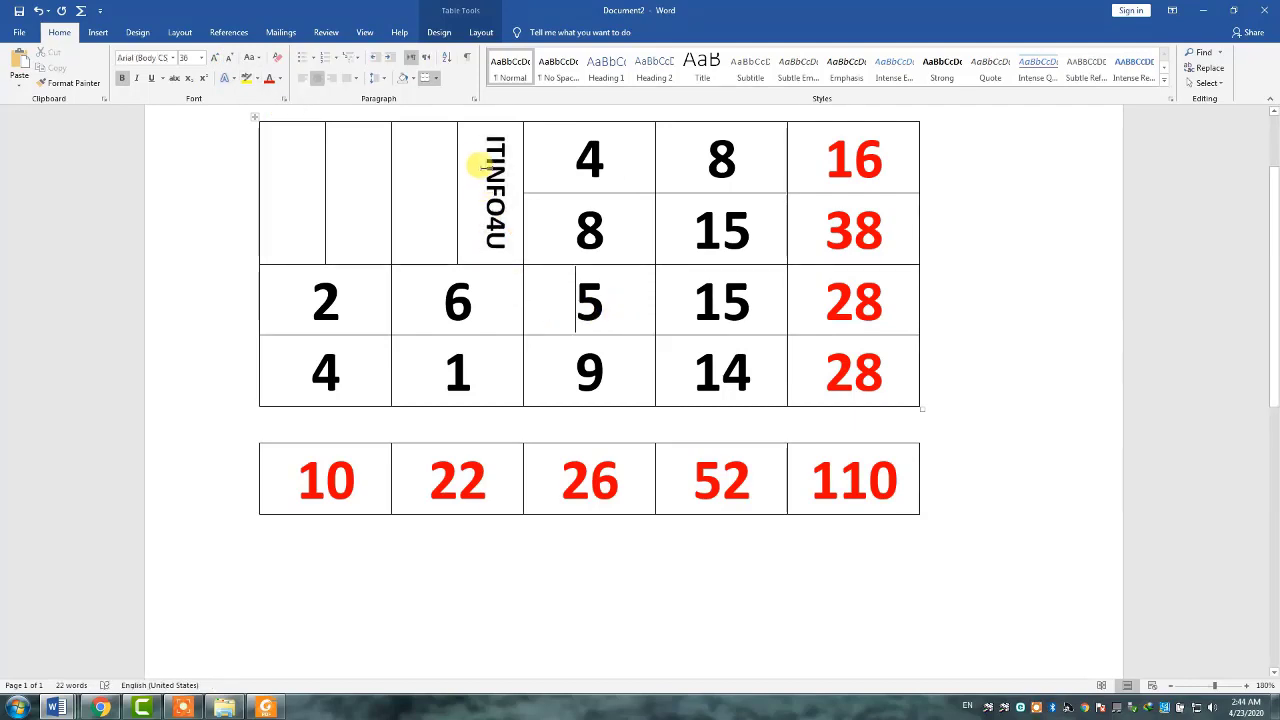
left_click_drag(480, 138, 508, 256)
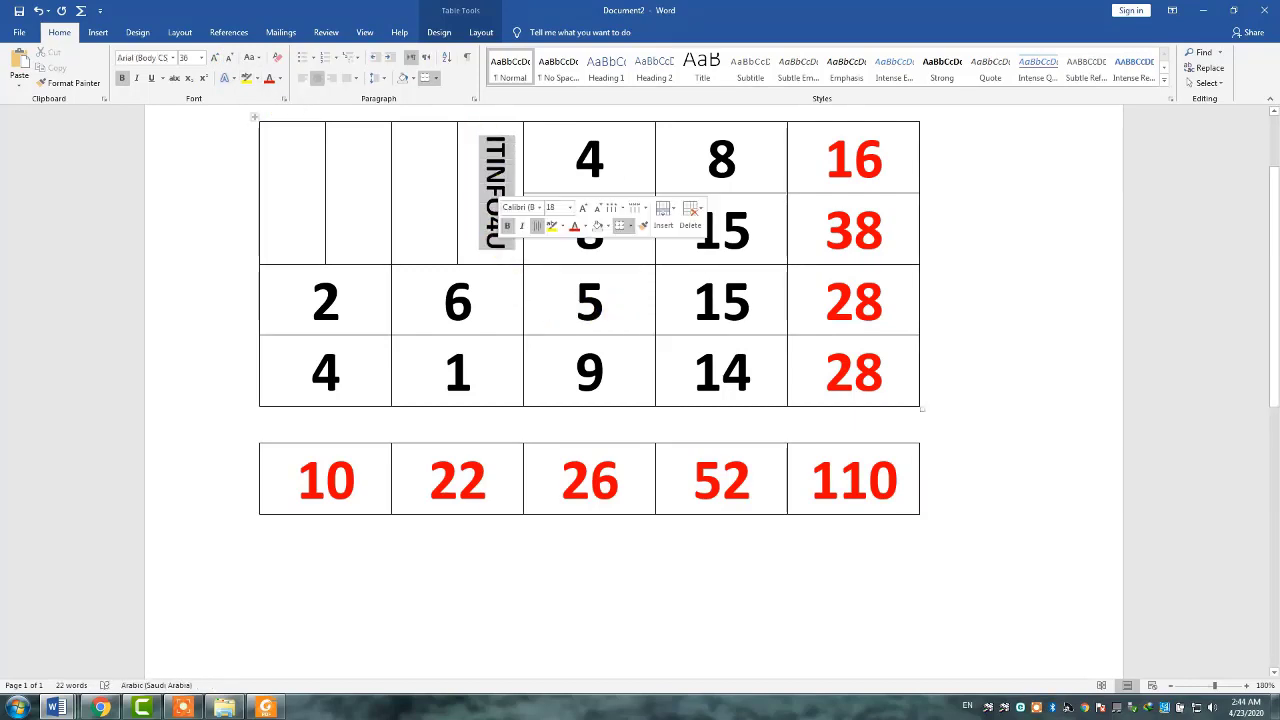